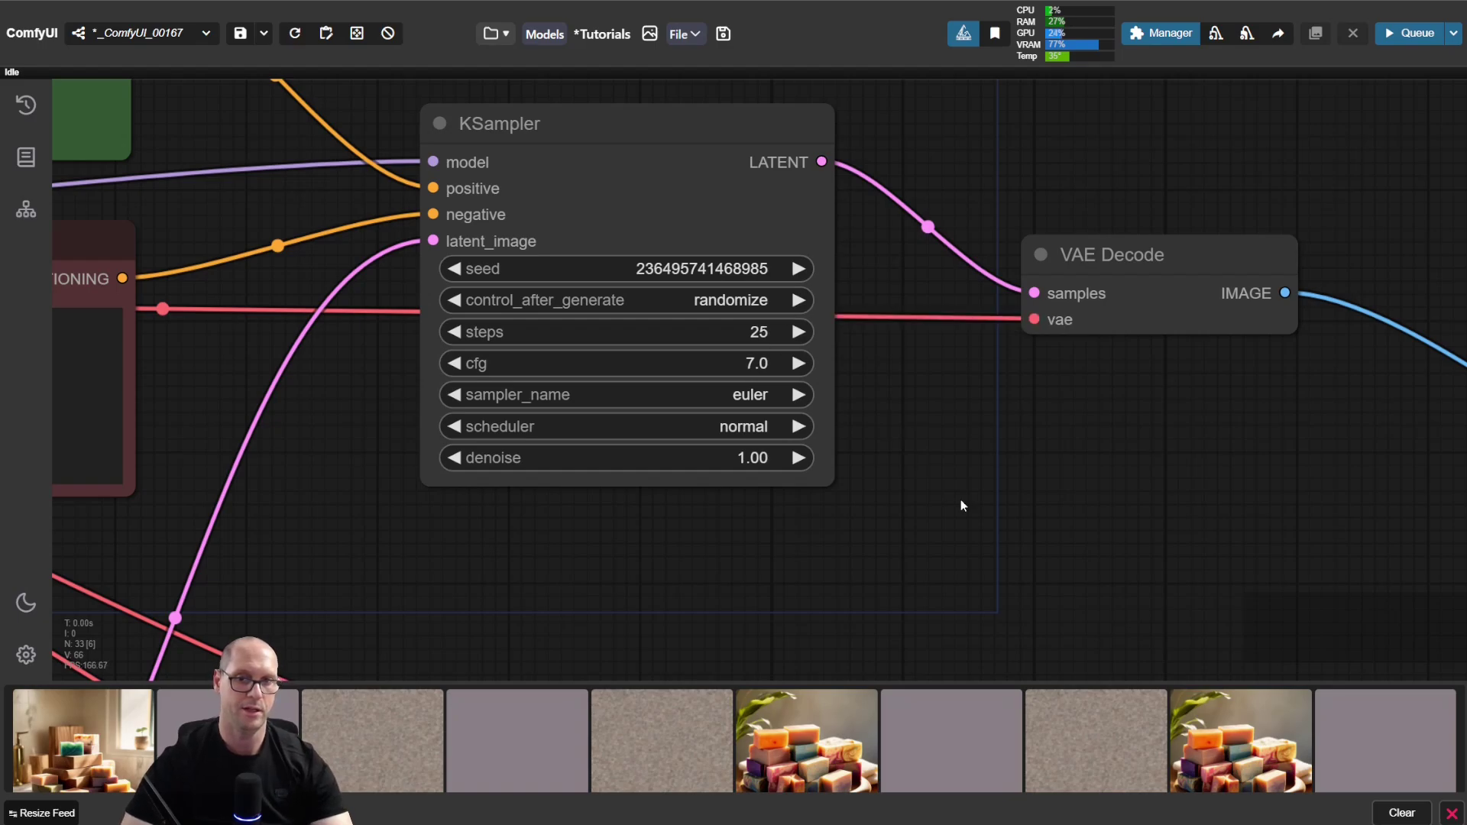
Set the KSampler steps to 1 and run the workflow.
scroll(960, 498, down, 5)
scroll(1070, 383, up, 5)
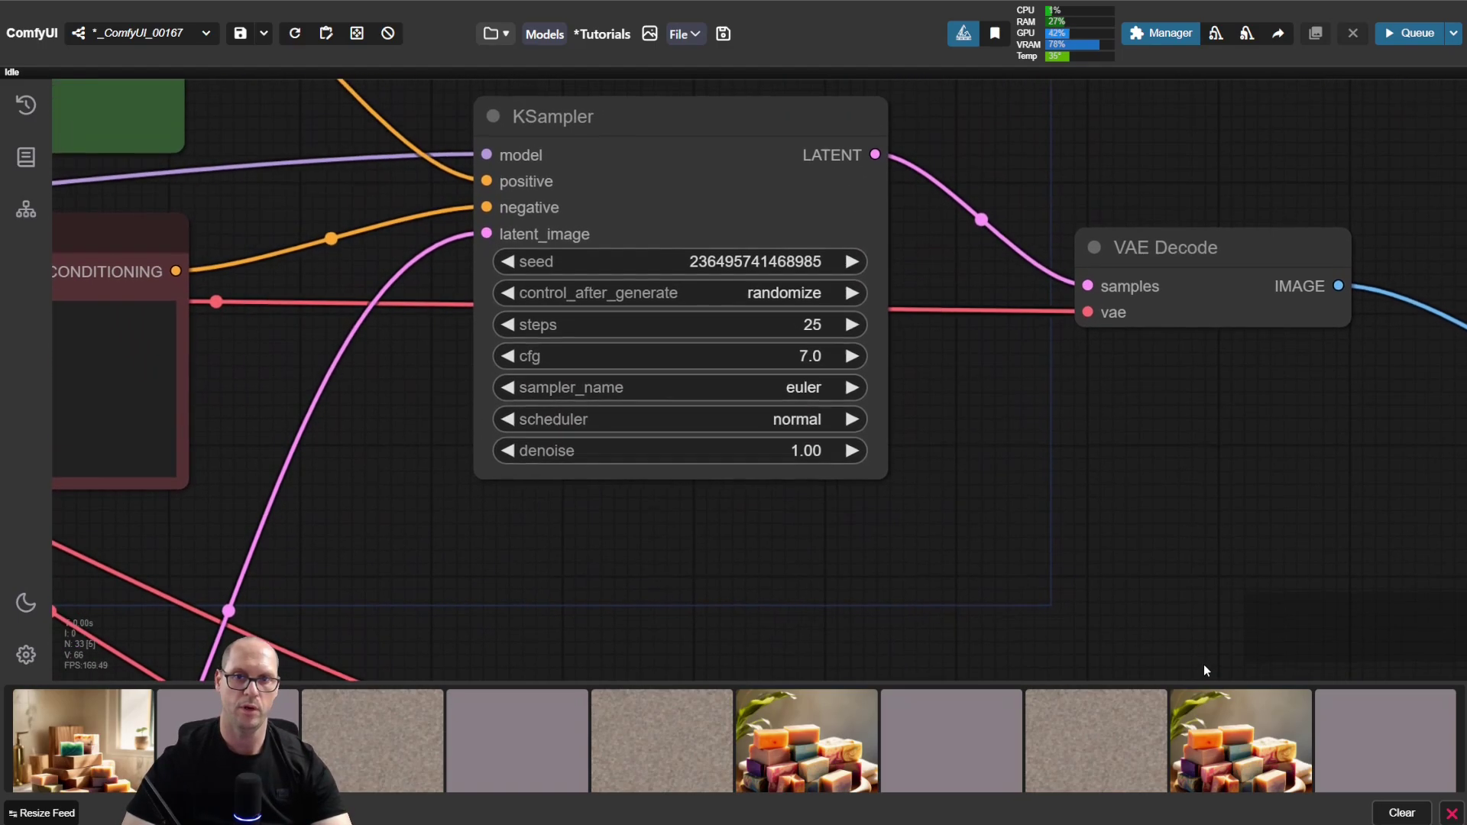
click(777, 325)
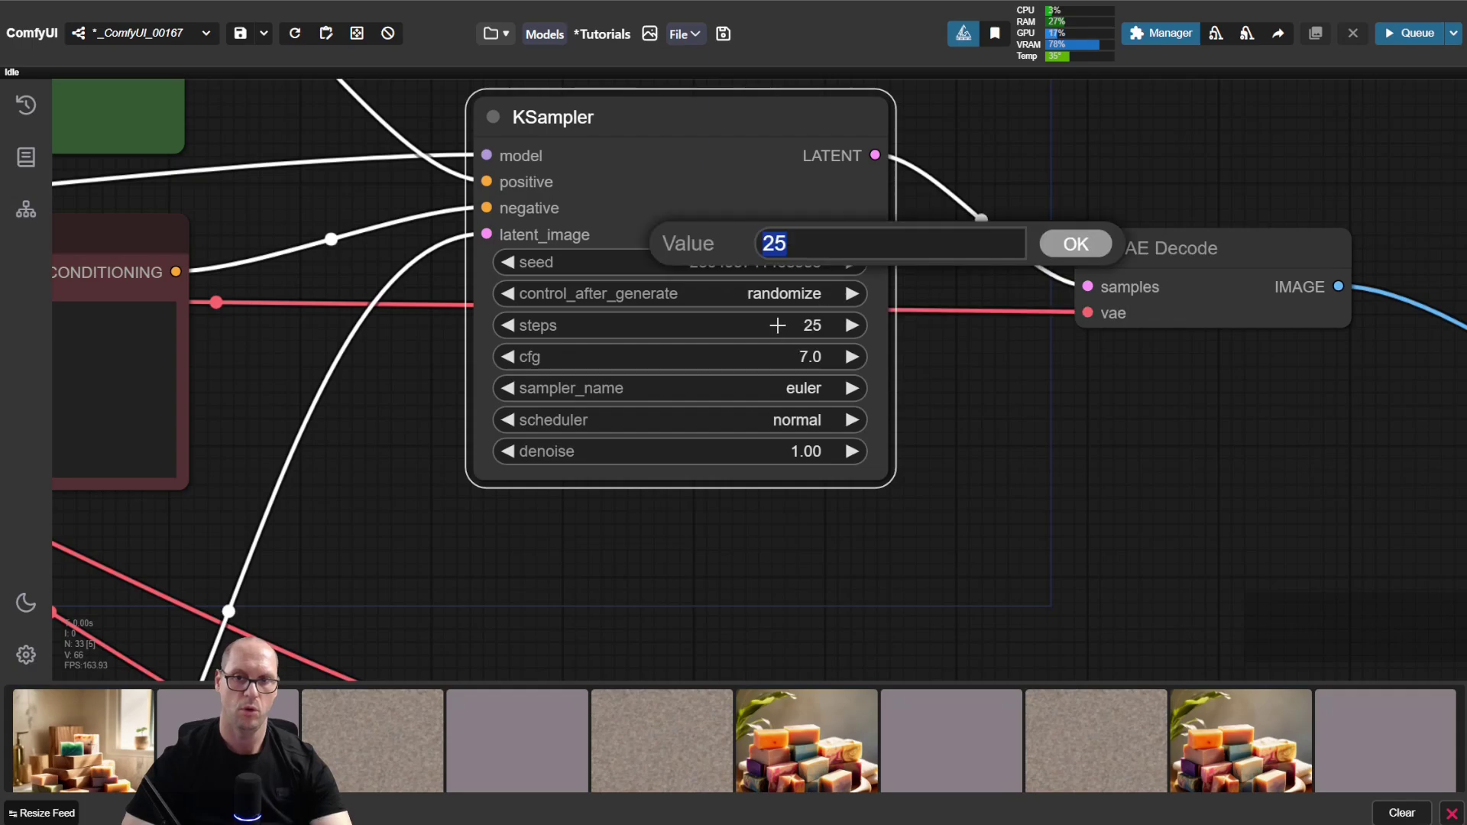
text(1)
key(Return)
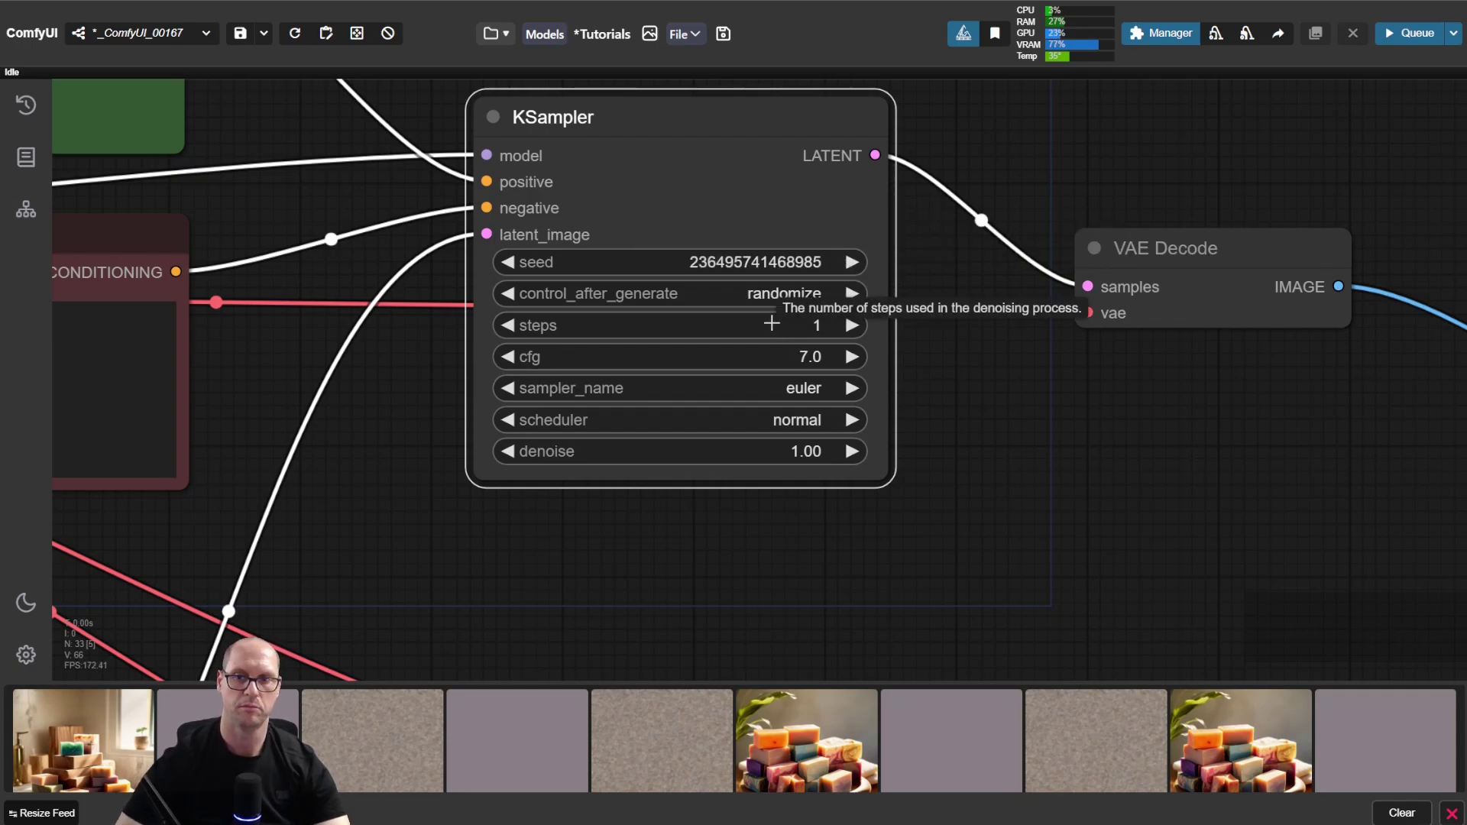
key(ctrl+Return)
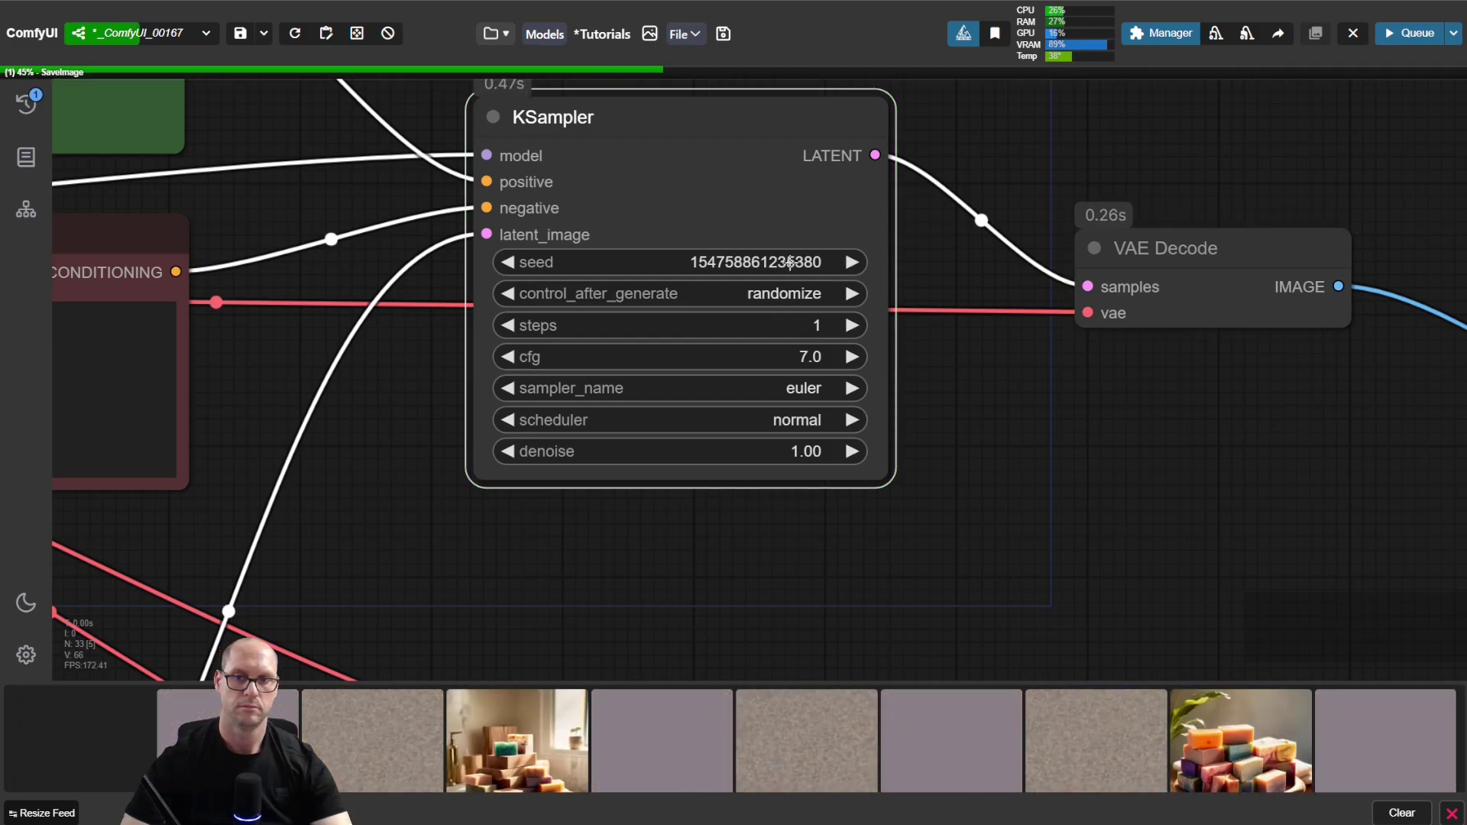
Set the KSampler's control_after_generate to fixed and run the workflow again.
click(506, 294)
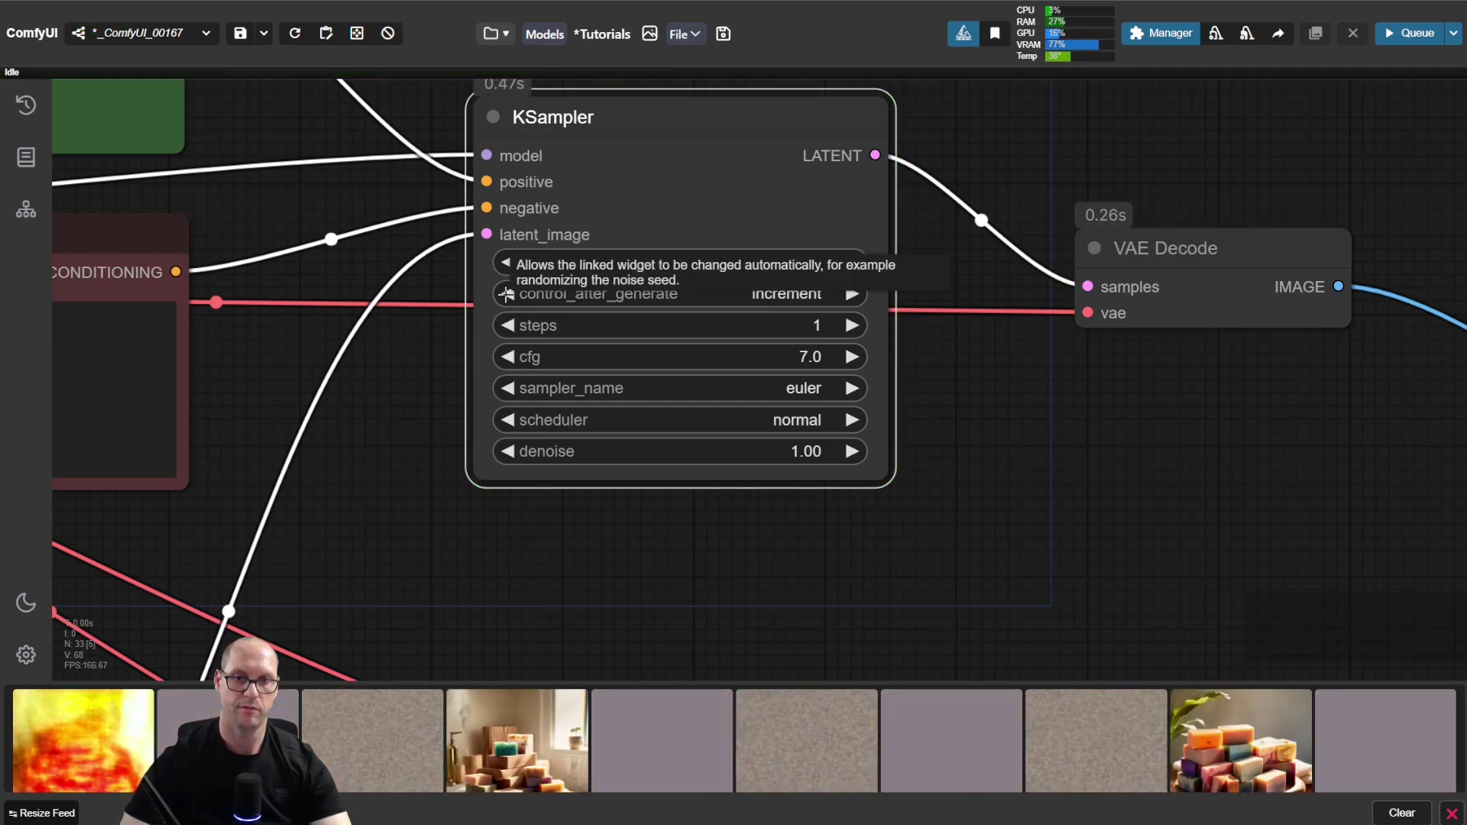
click(507, 294)
click(996, 392)
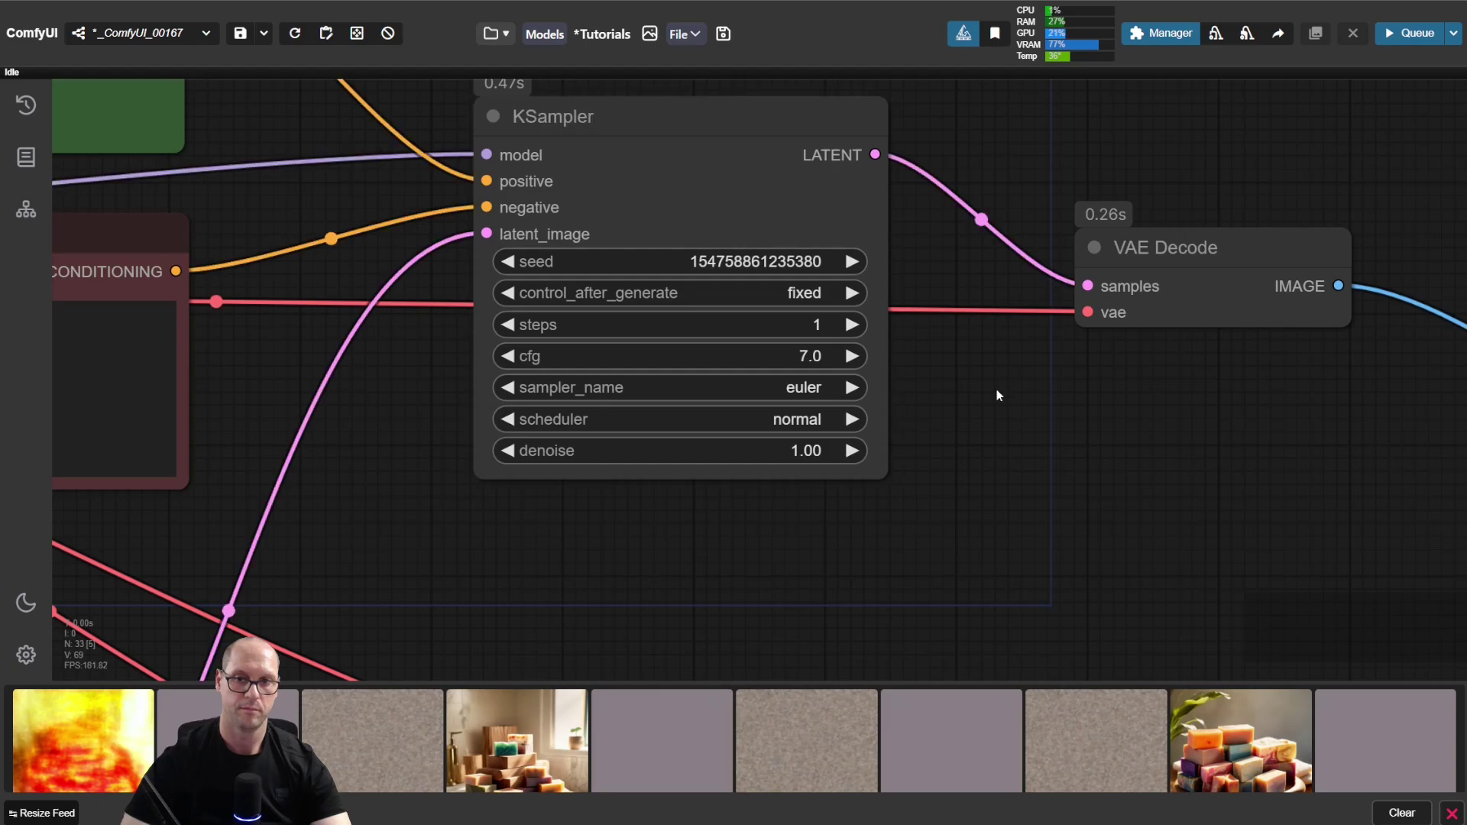
key(ctrl+Return)
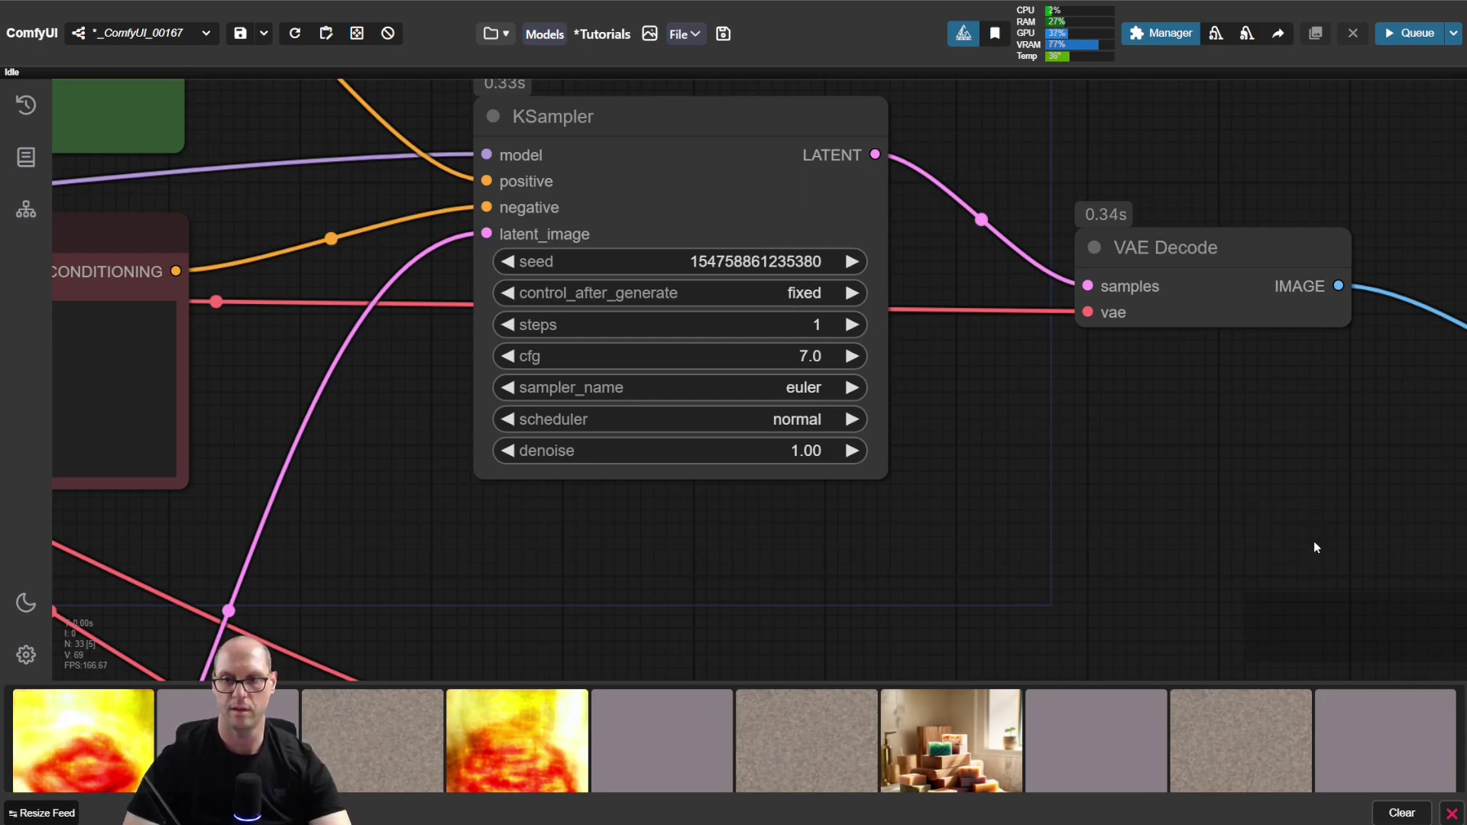
drag(1315, 547, 880, 200)
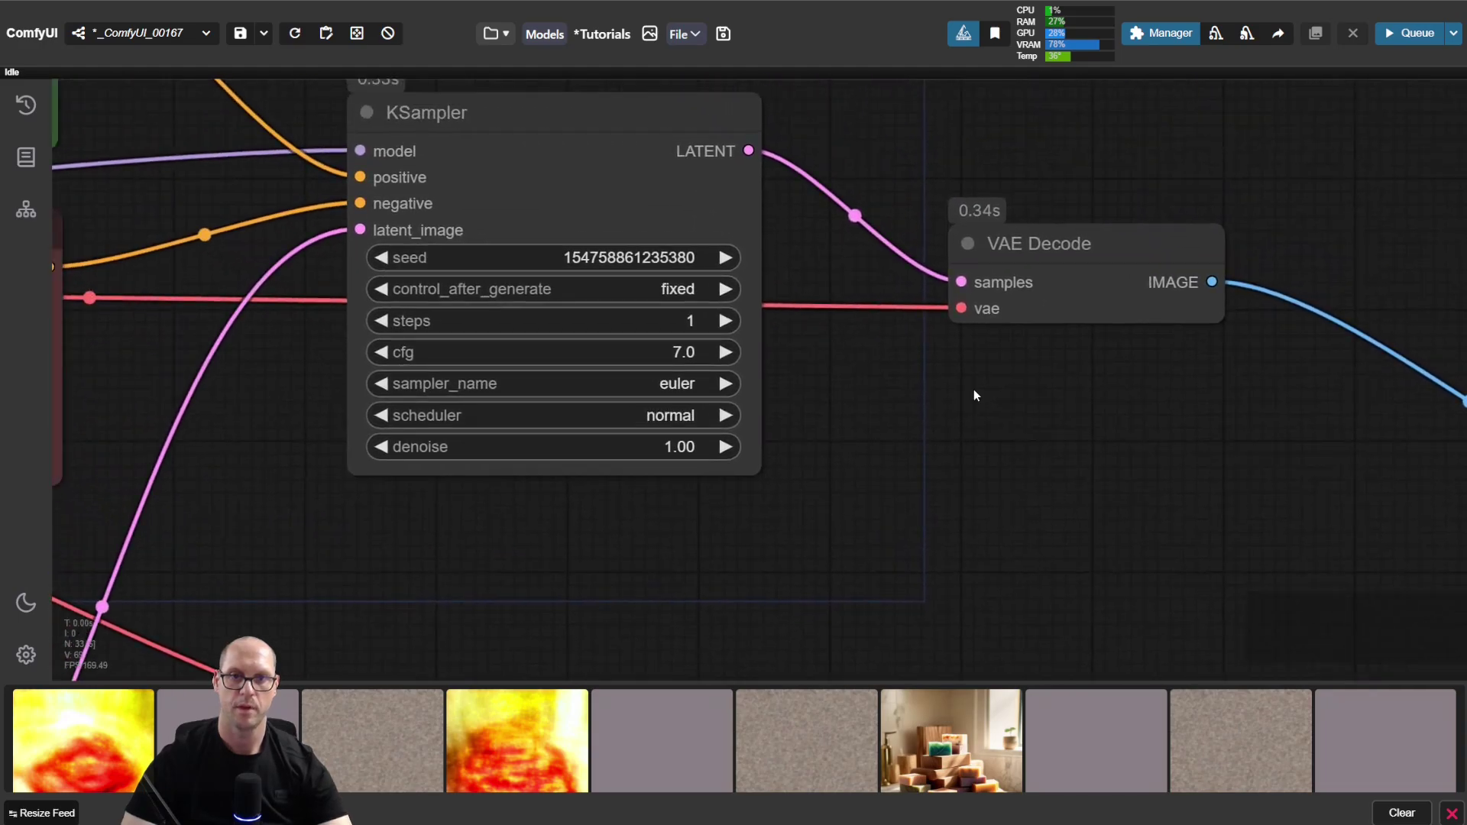
click(673, 260)
key(ctrl+c)
click(1031, 557)
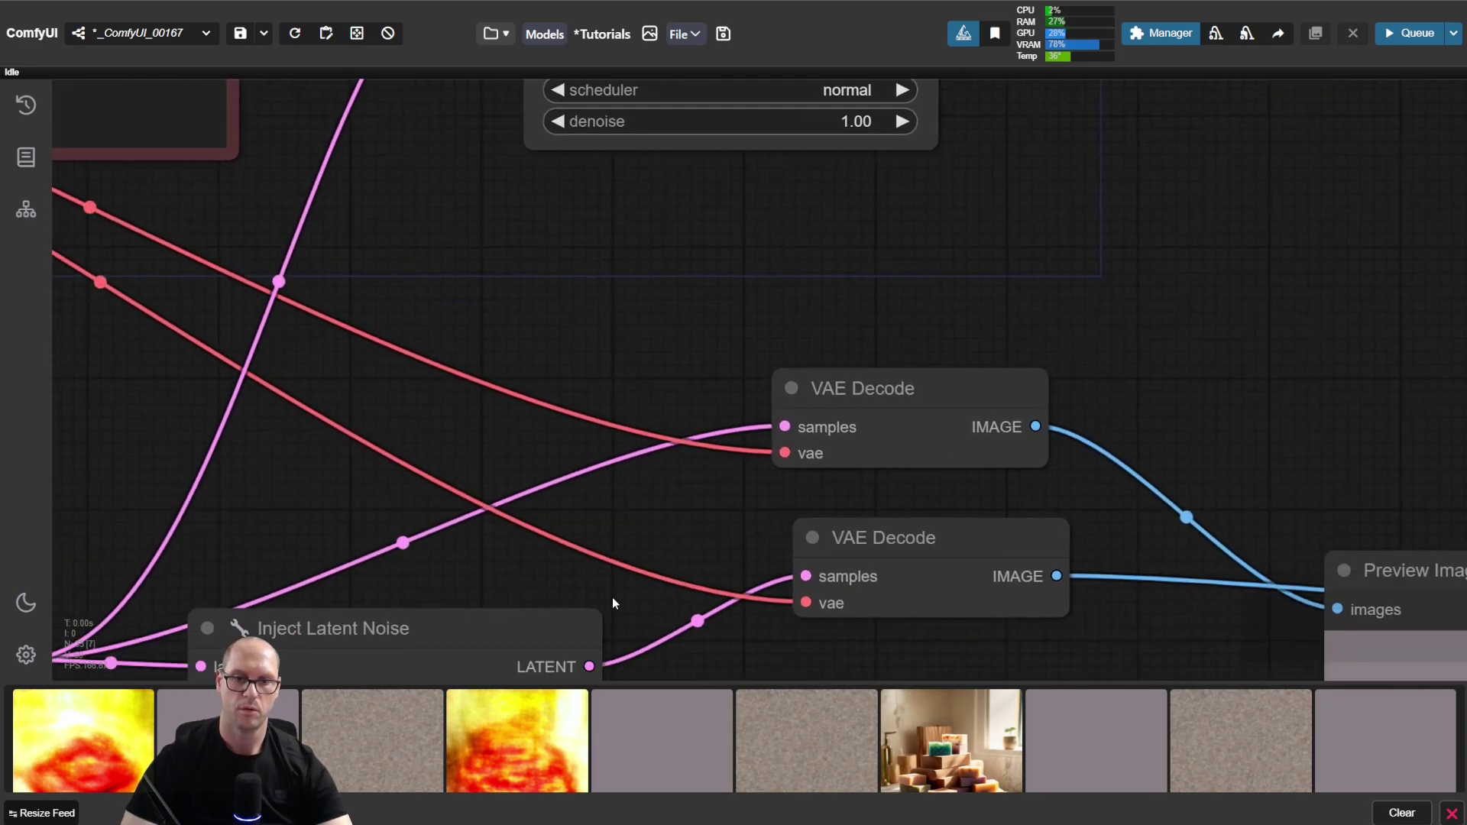
drag(612, 597, 1030, 332)
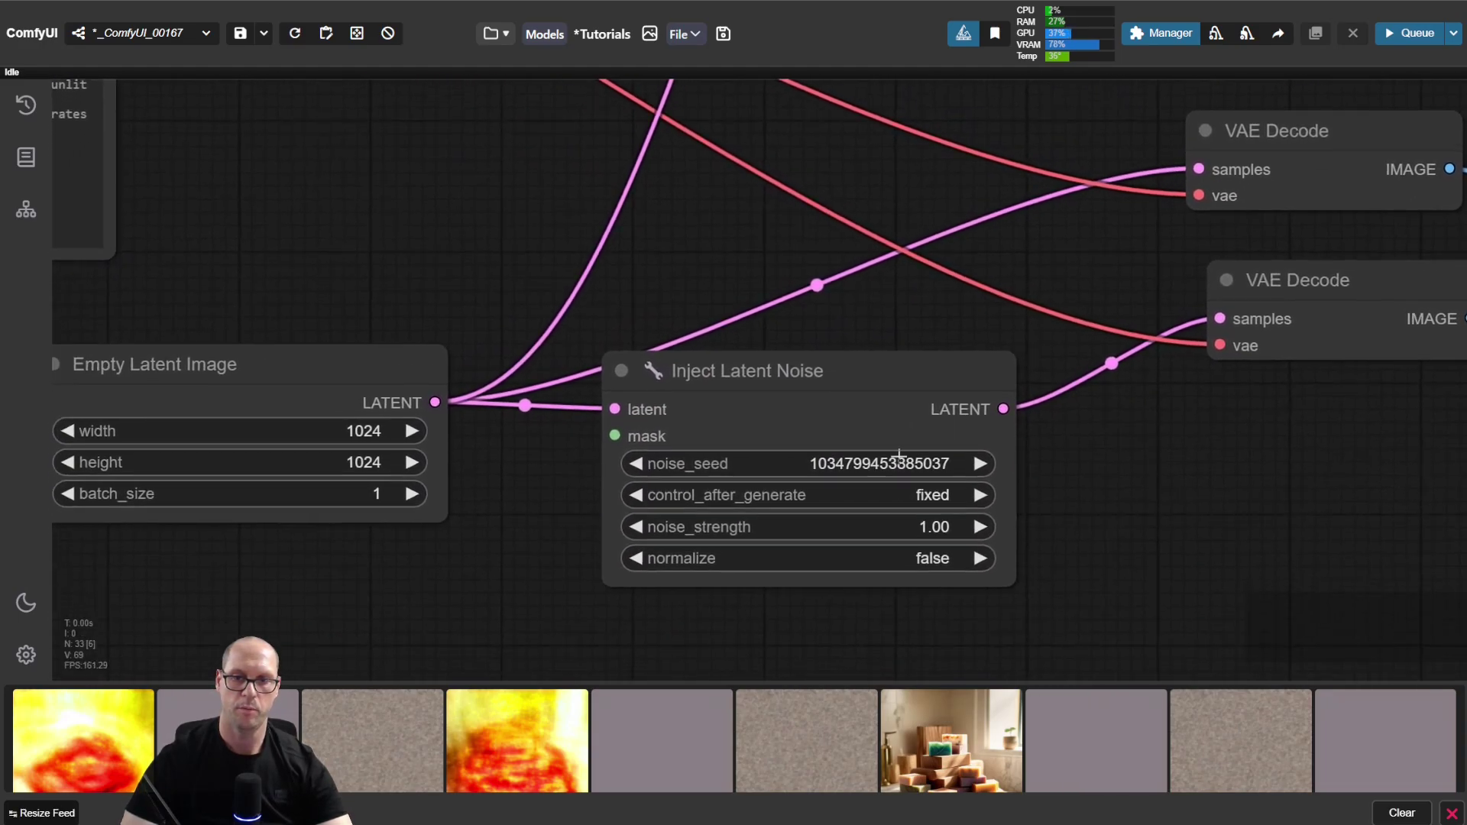
click(888, 463)
key(ctrl+v)
key(Return)
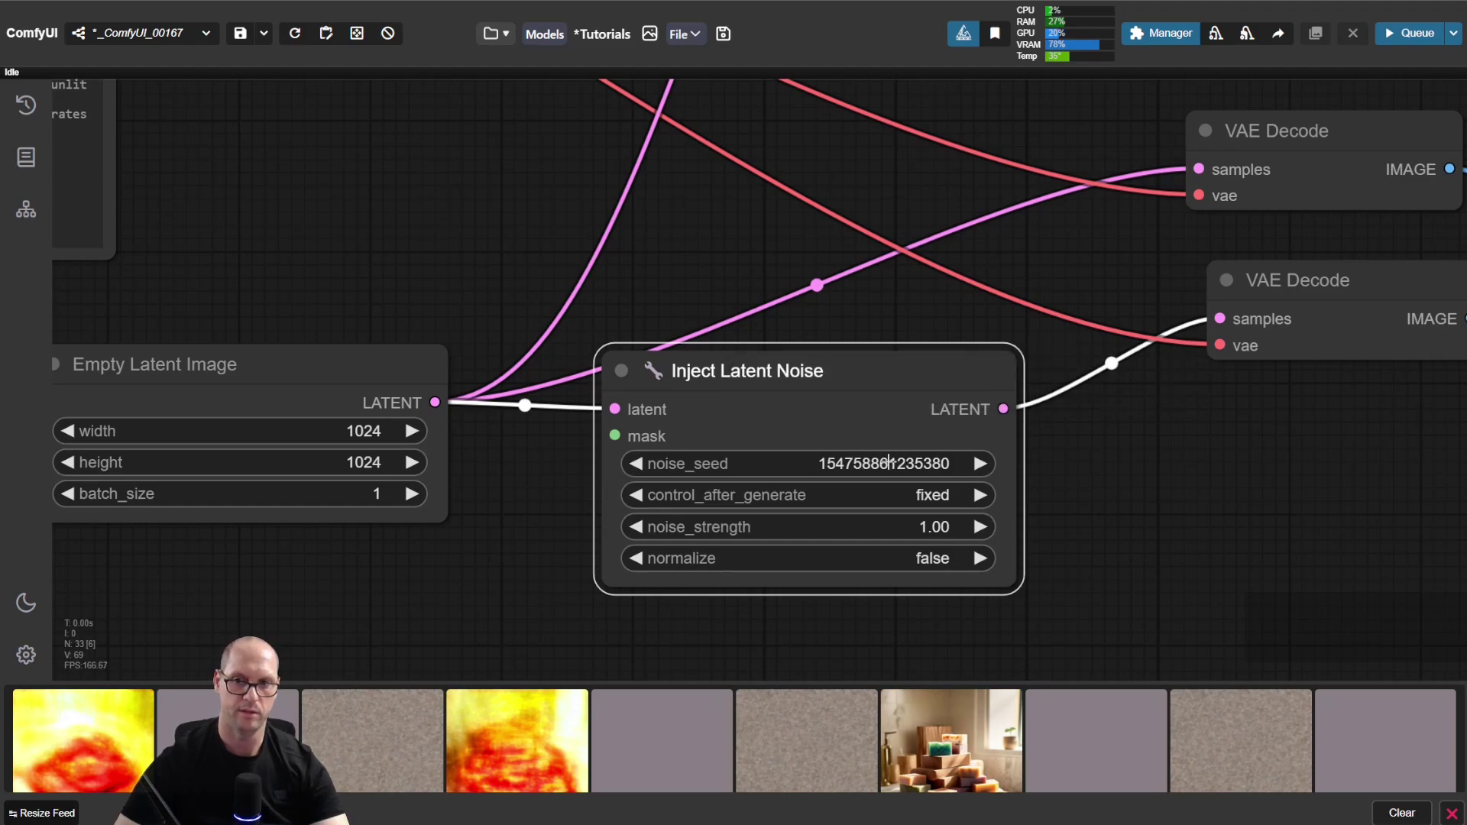
key(ctrl+Return)
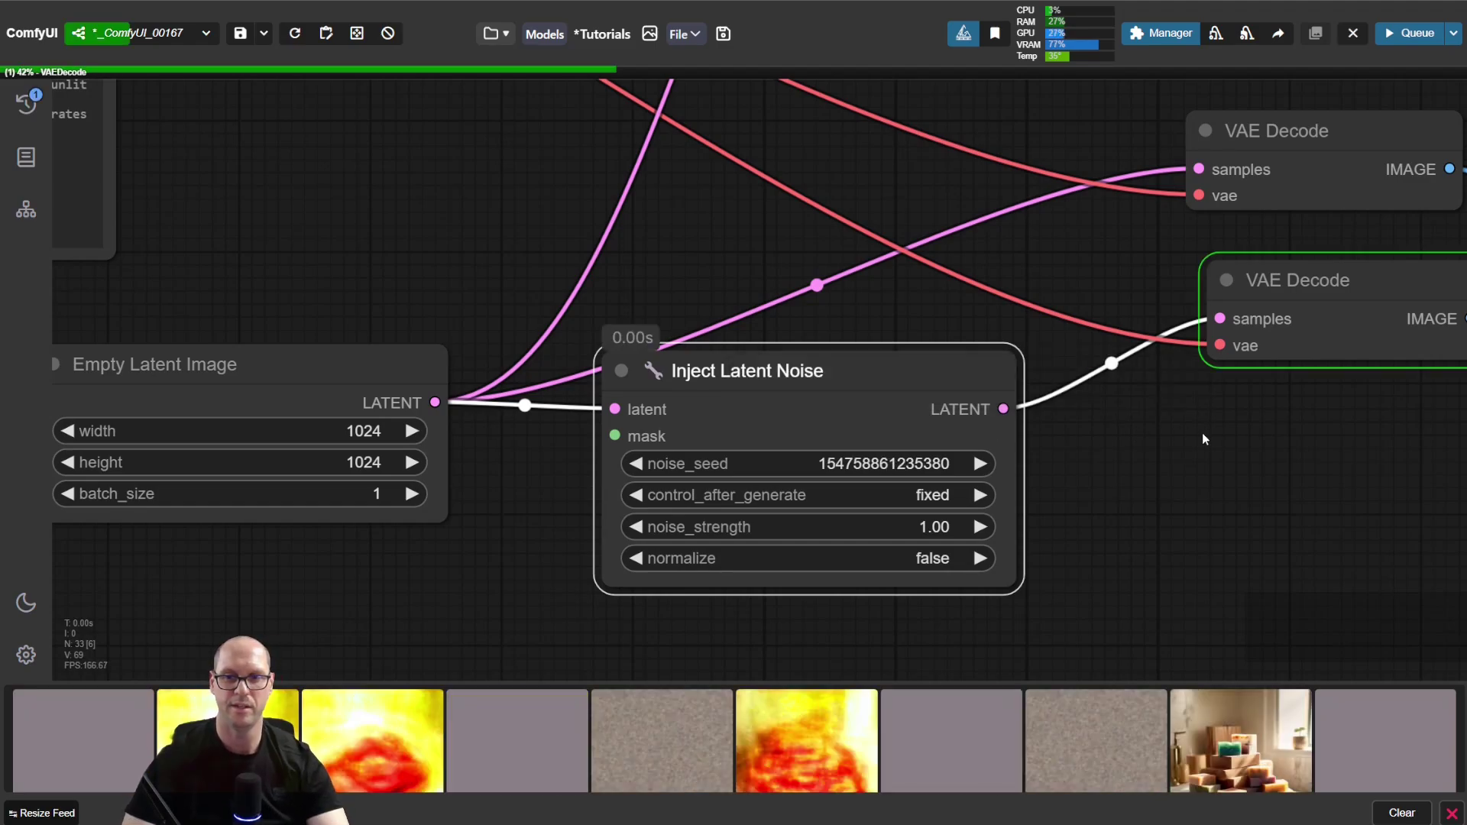
Bring the Preview Image nodes into view and clear the image feed.
drag(1282, 442, 256, 428)
drag(1015, 203, 512, 210)
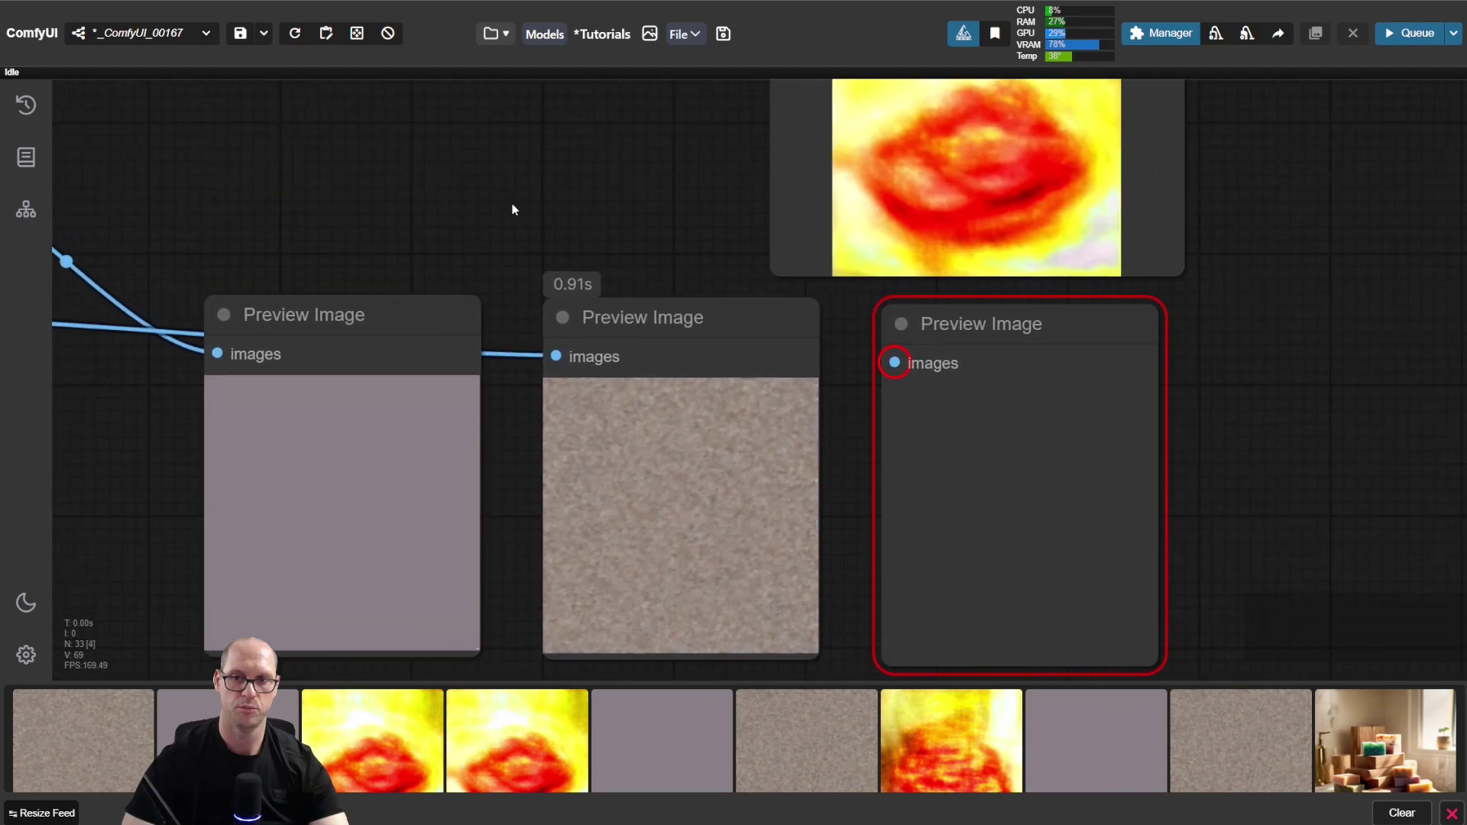
click(1402, 812)
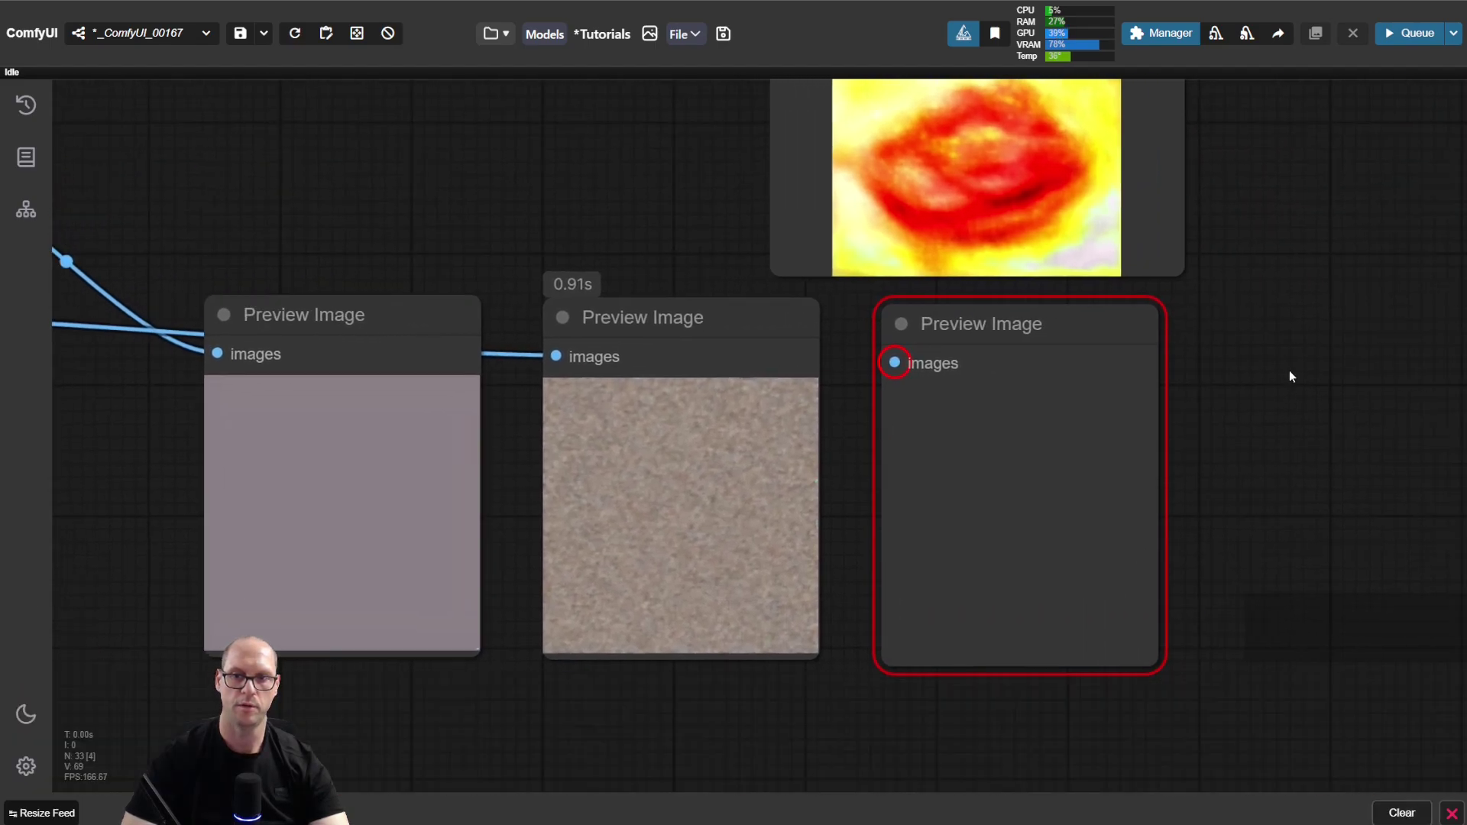
Move the Save Image node's incoming link to the unconnected Preview Image node, delete the Save Image node and run the workflow.
drag(1290, 370, 1340, 540)
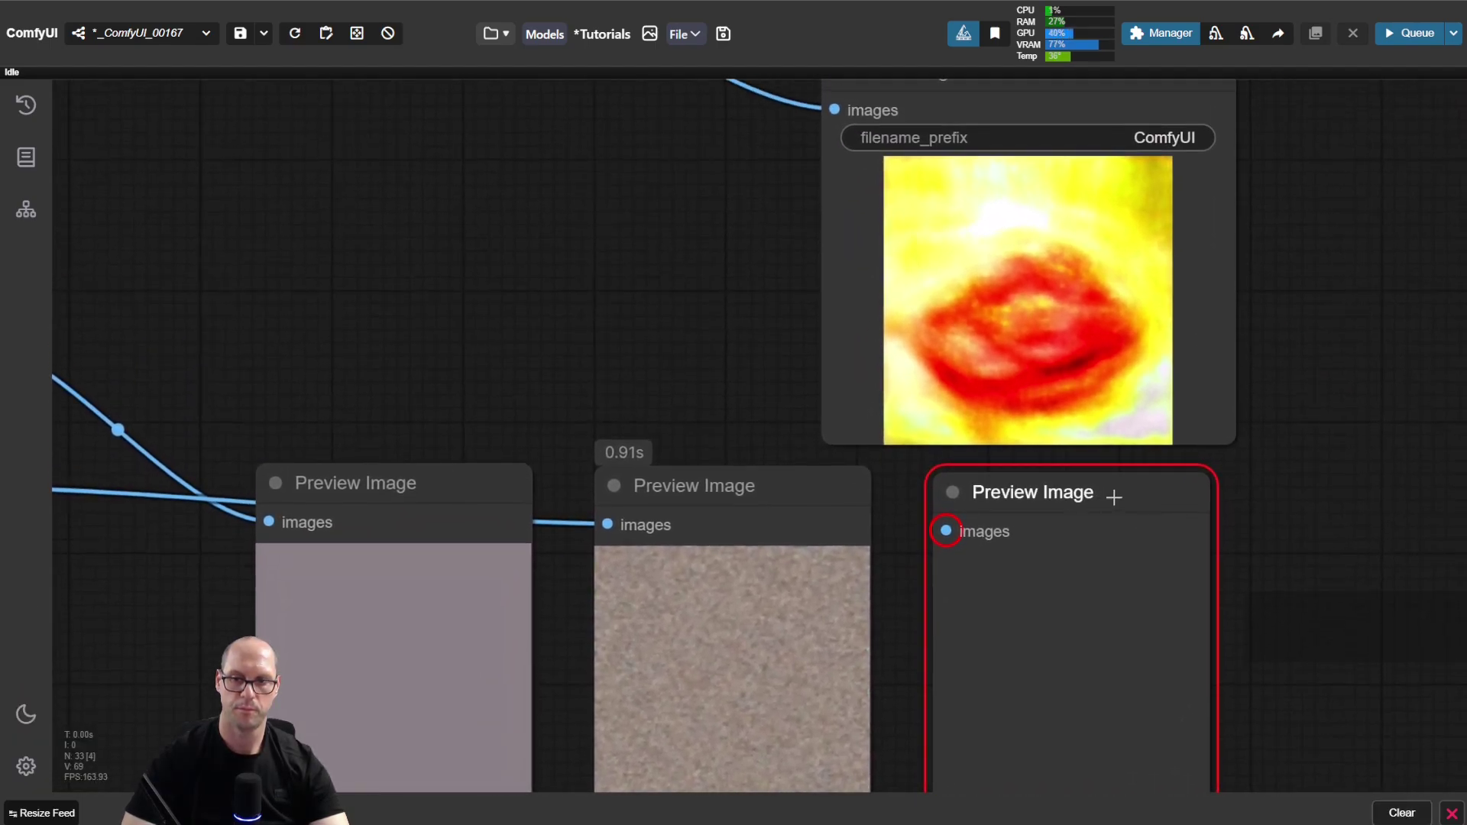
drag(834, 110, 945, 530)
click(1007, 346)
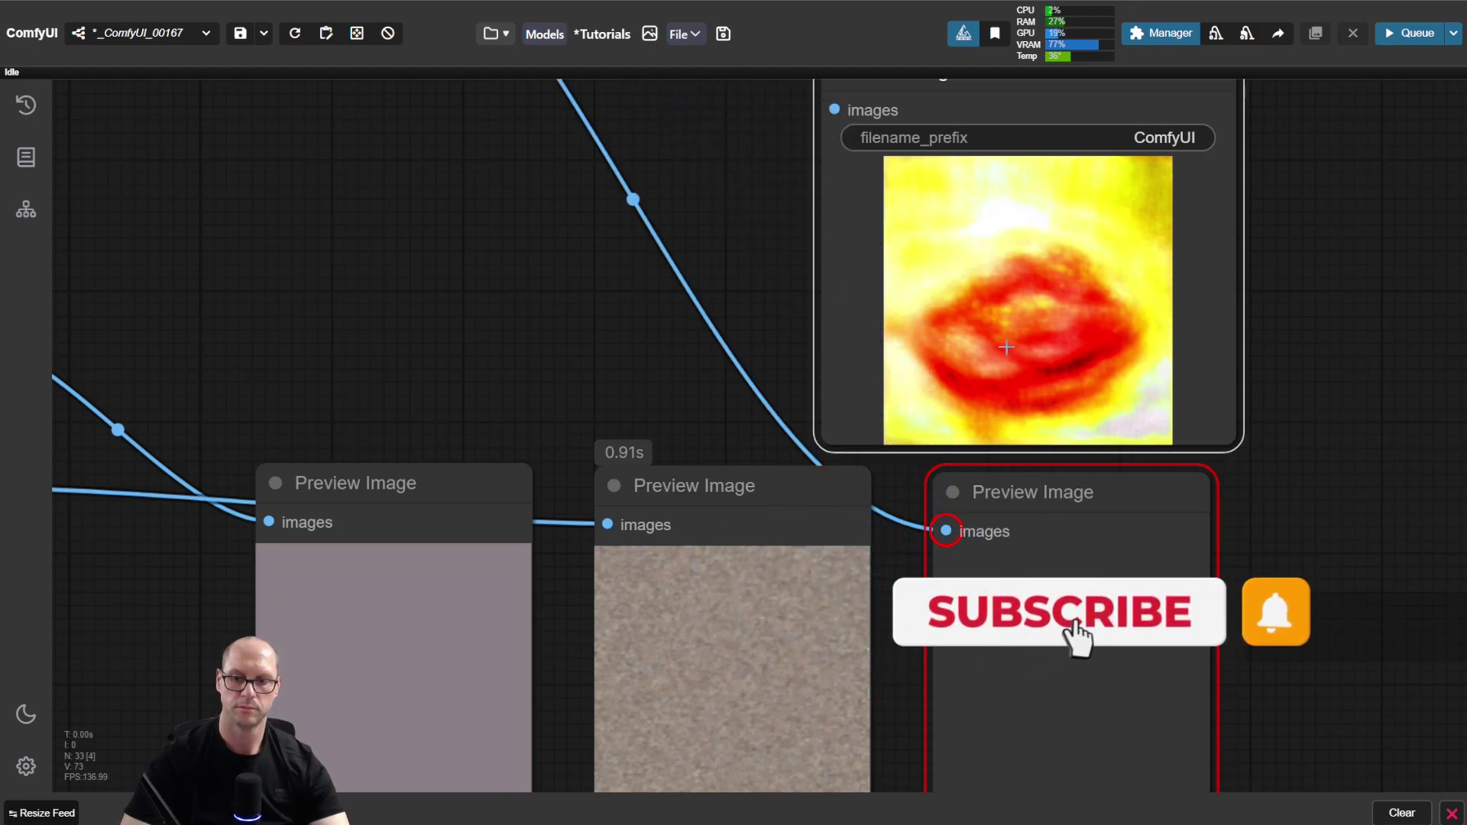
key(Delete)
key(ctrl+Return)
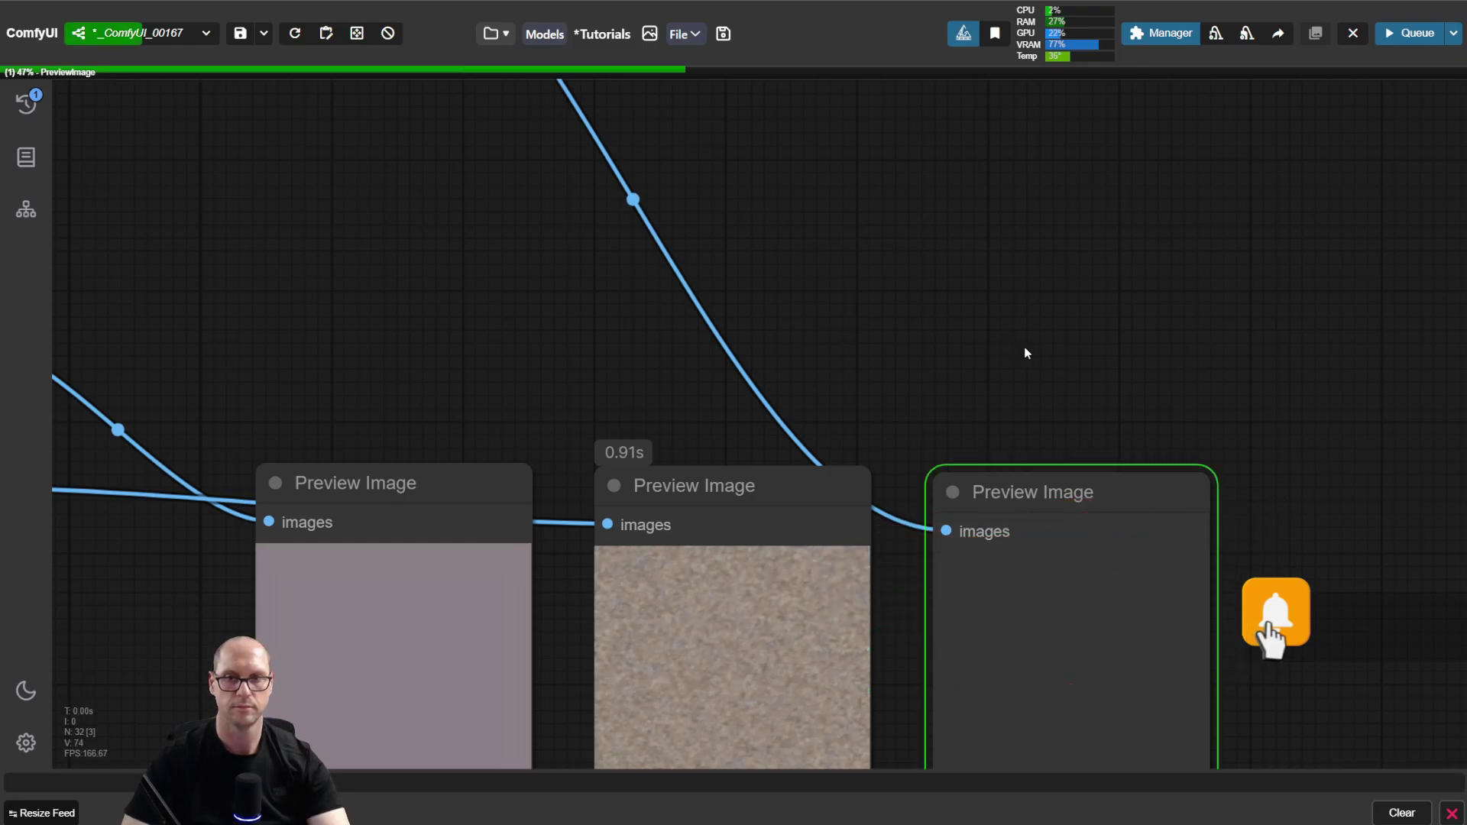
Clear the image feed and shift the outer two Preview Image nodes slightly upward.
scroll(1039, 358, down, 4)
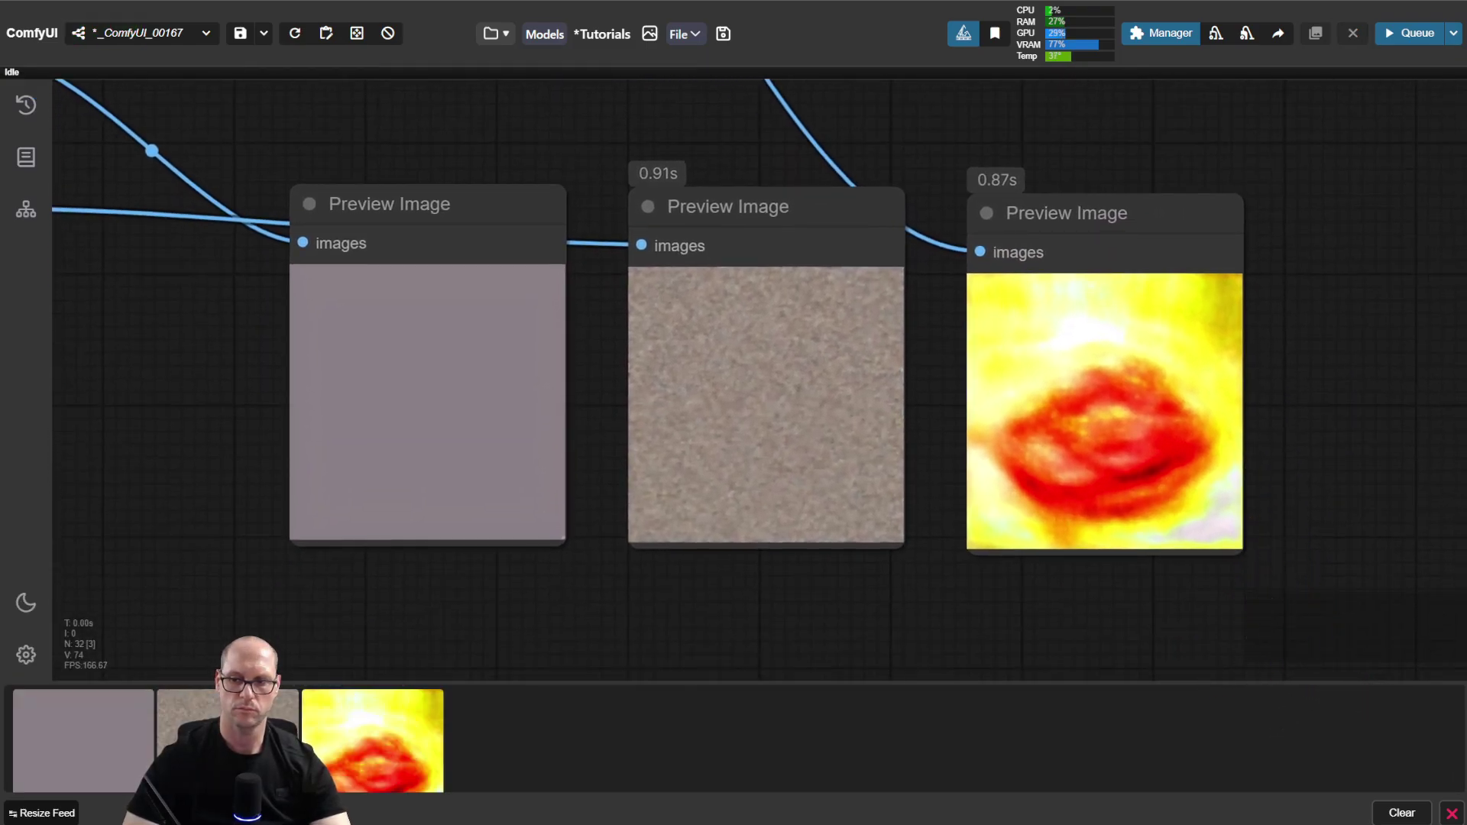
click(1412, 814)
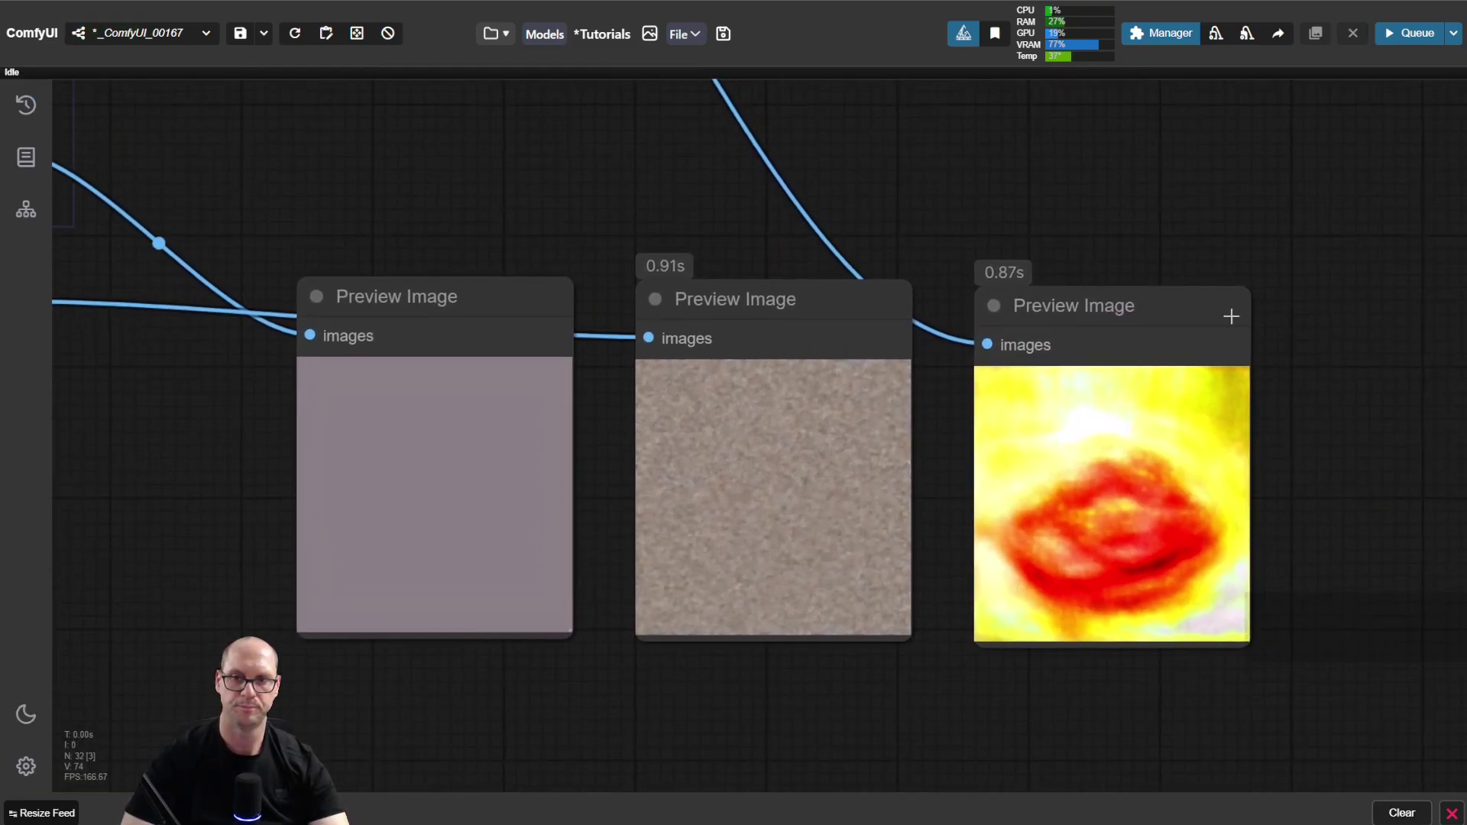
click(1203, 287)
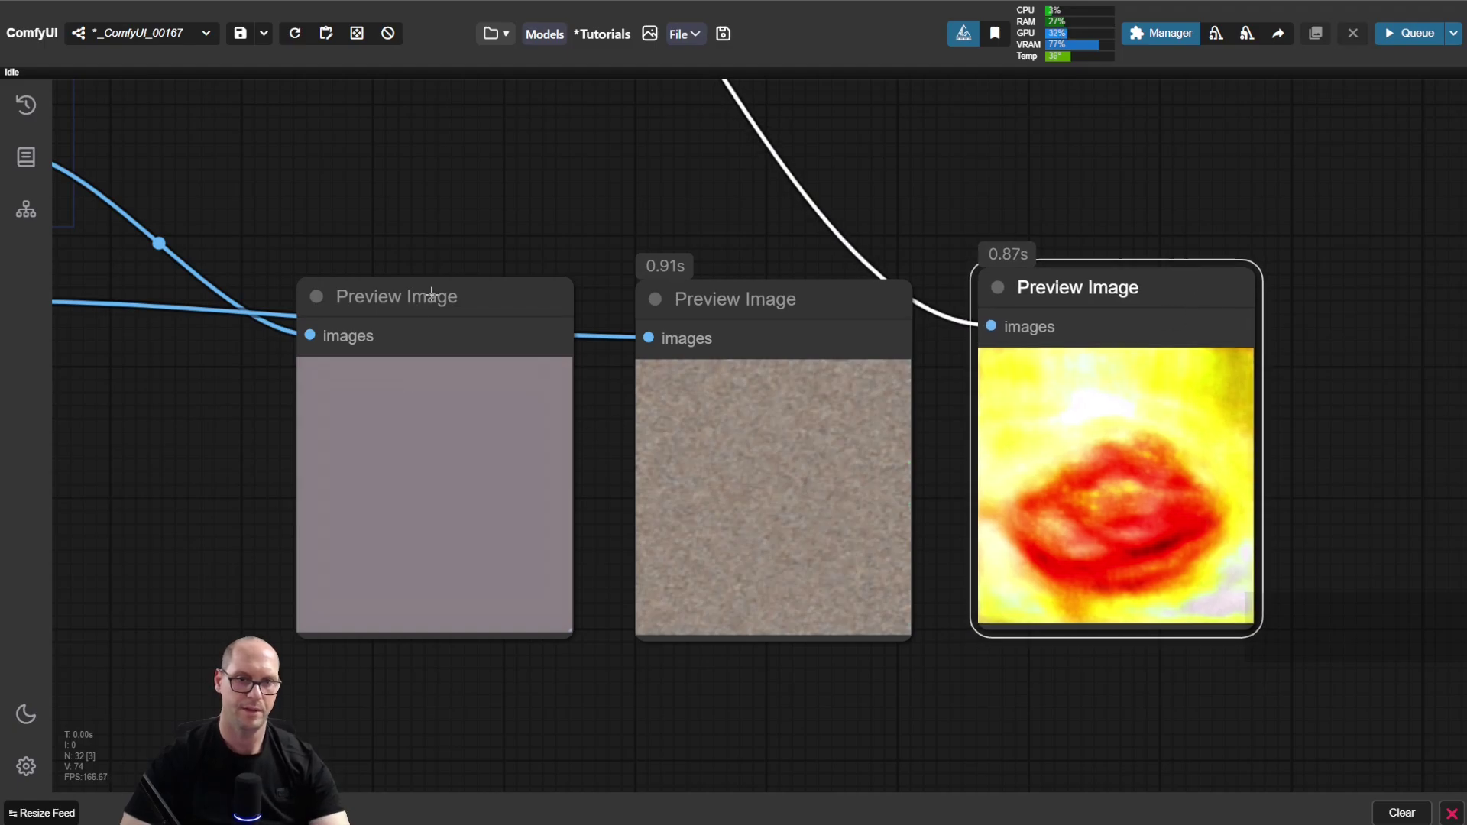
drag(431, 293, 420, 272)
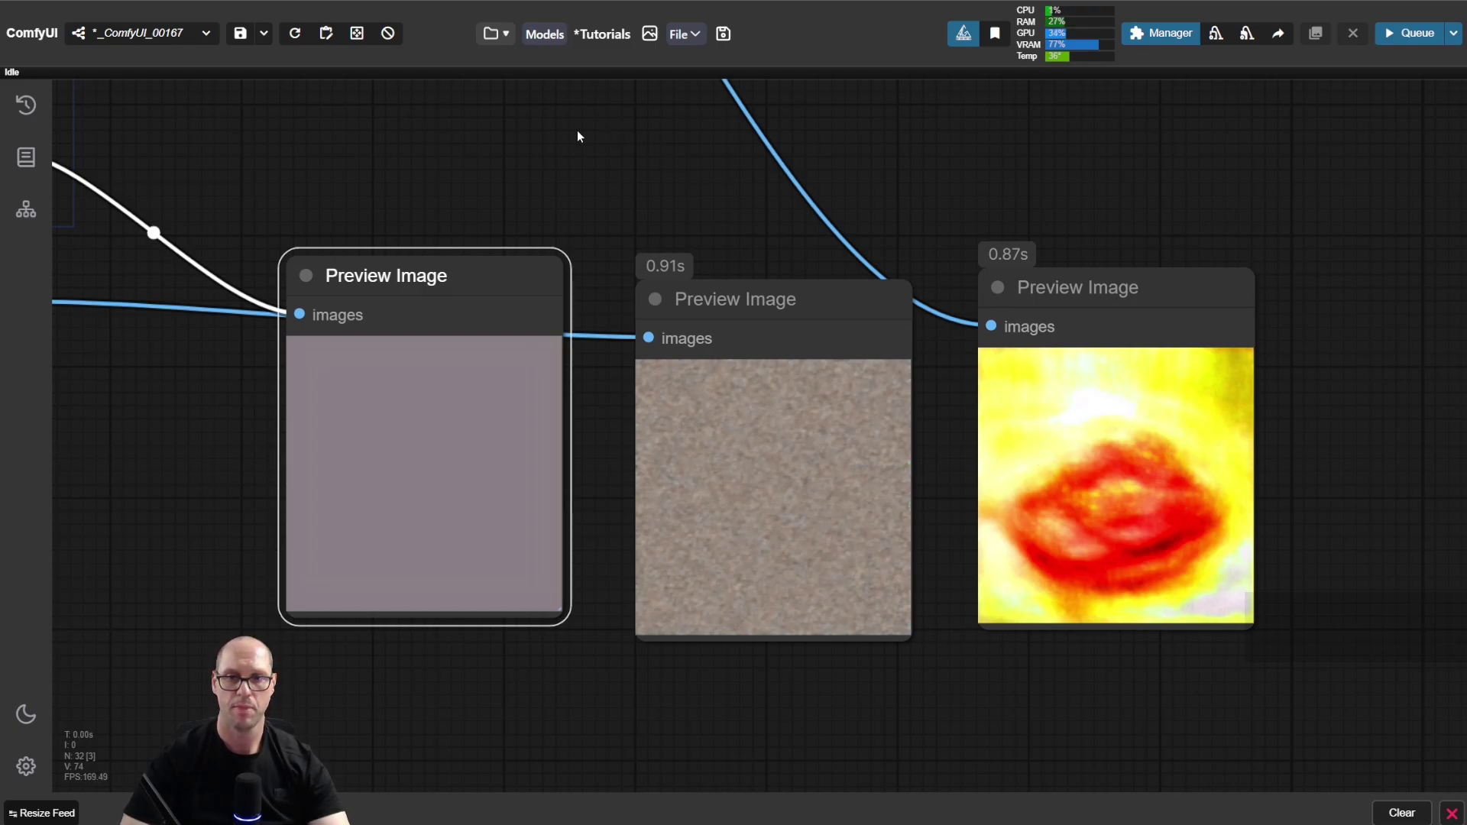
Set the KSampler steps to 2 and run the workflow.
drag(530, 154, 594, 250)
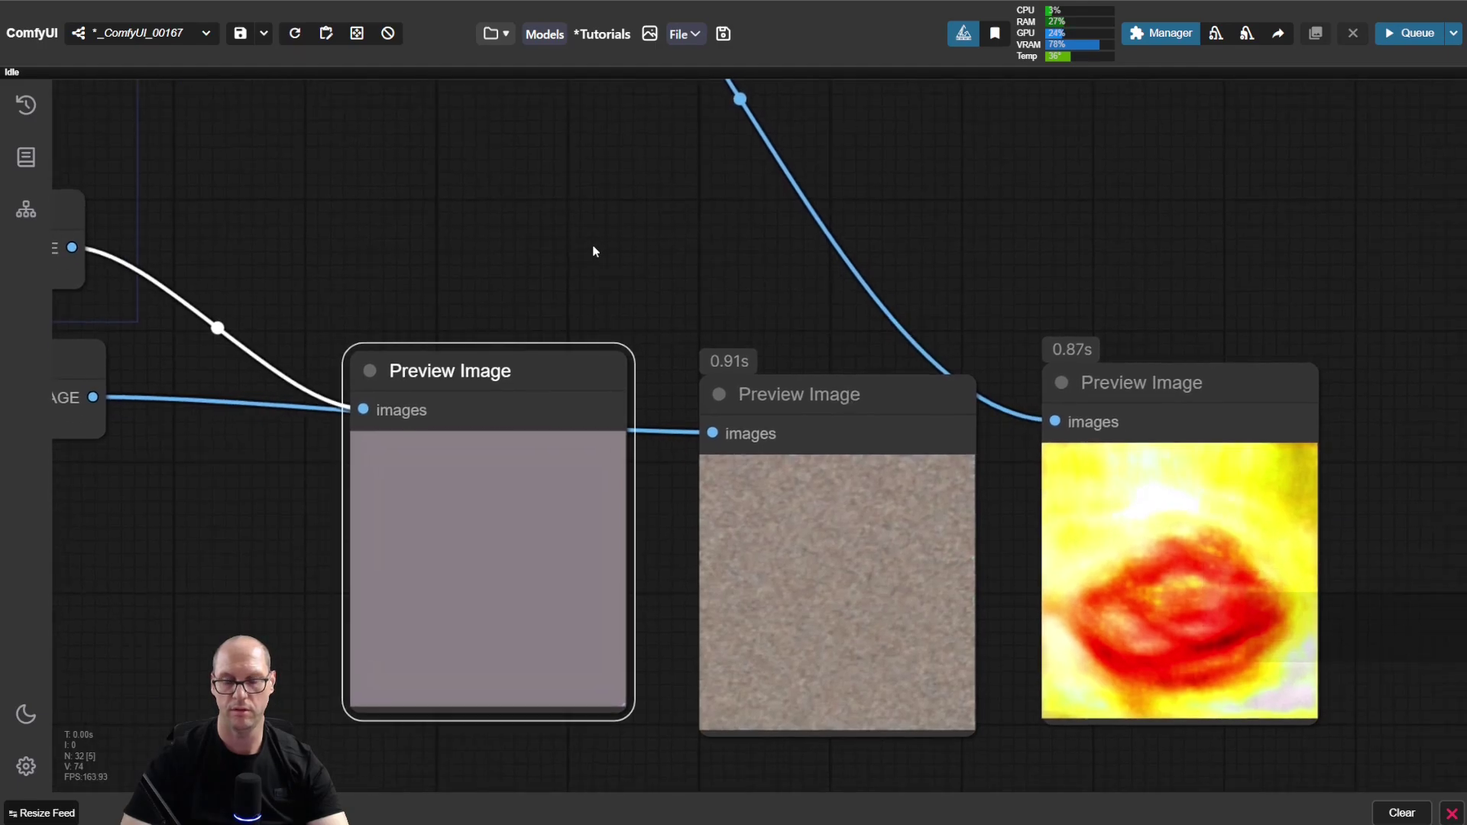
drag(465, 229, 953, 560)
drag(646, 288, 927, 474)
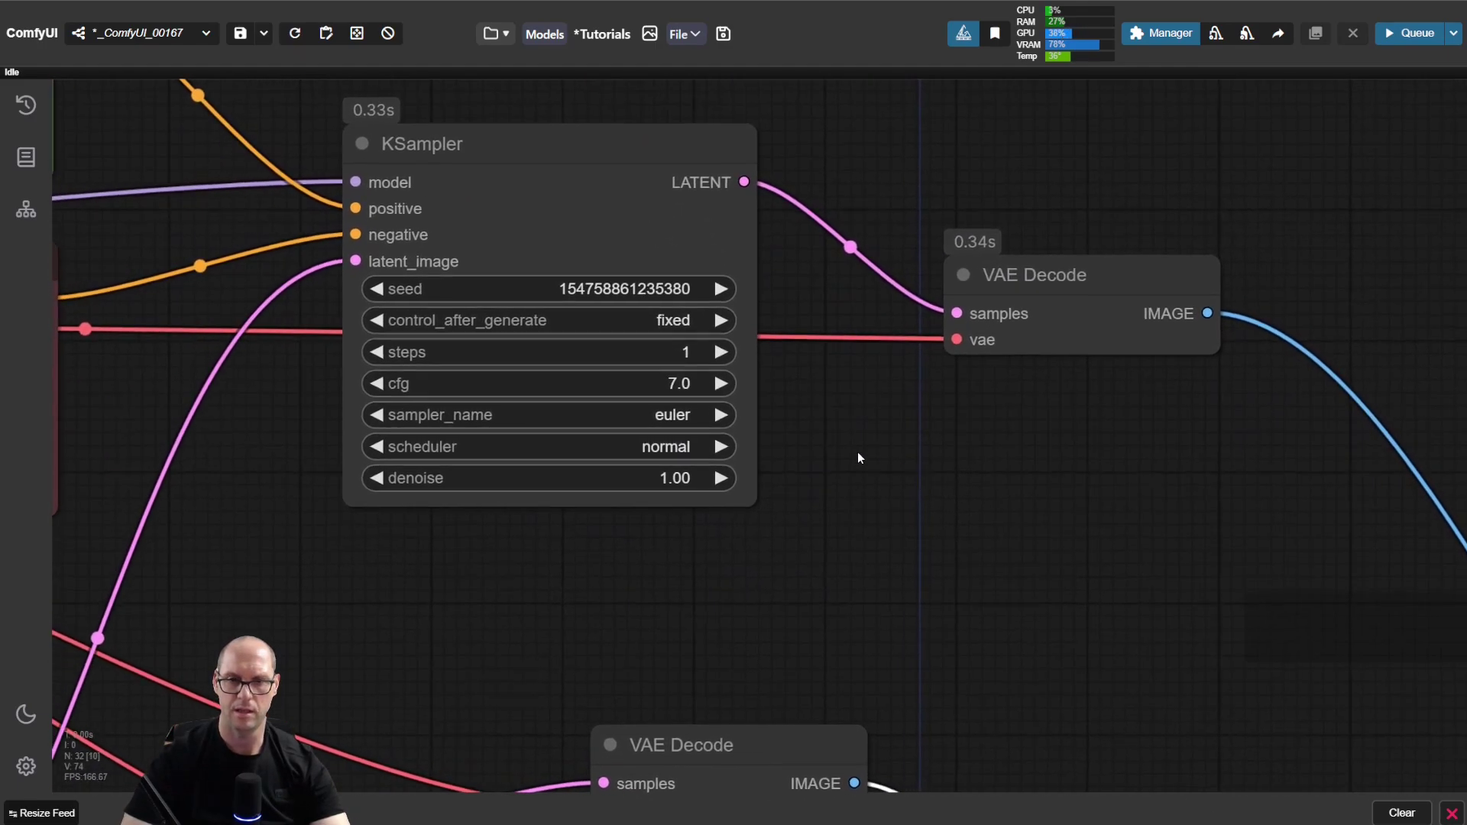
click(721, 352)
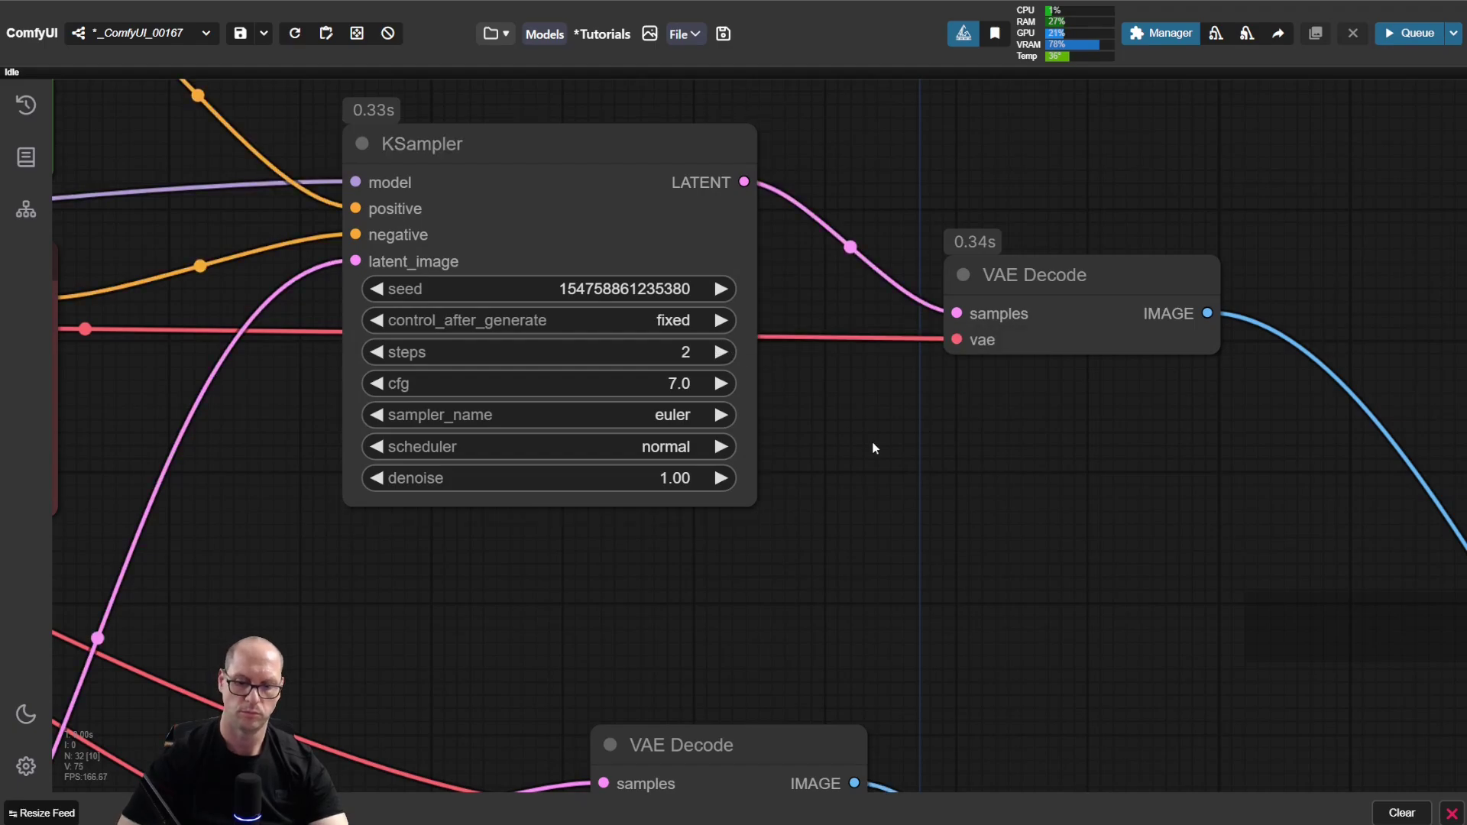
key(ctrl+Return)
Select the three Preview Image nodes and move them together beside the KSampler, below its VAE Decode node.
drag(1209, 623, 756, 269)
scroll(652, 272, down, 4)
drag(832, 411, 1200, 521)
drag(866, 474, 677, 160)
drag(514, 278, 661, 456)
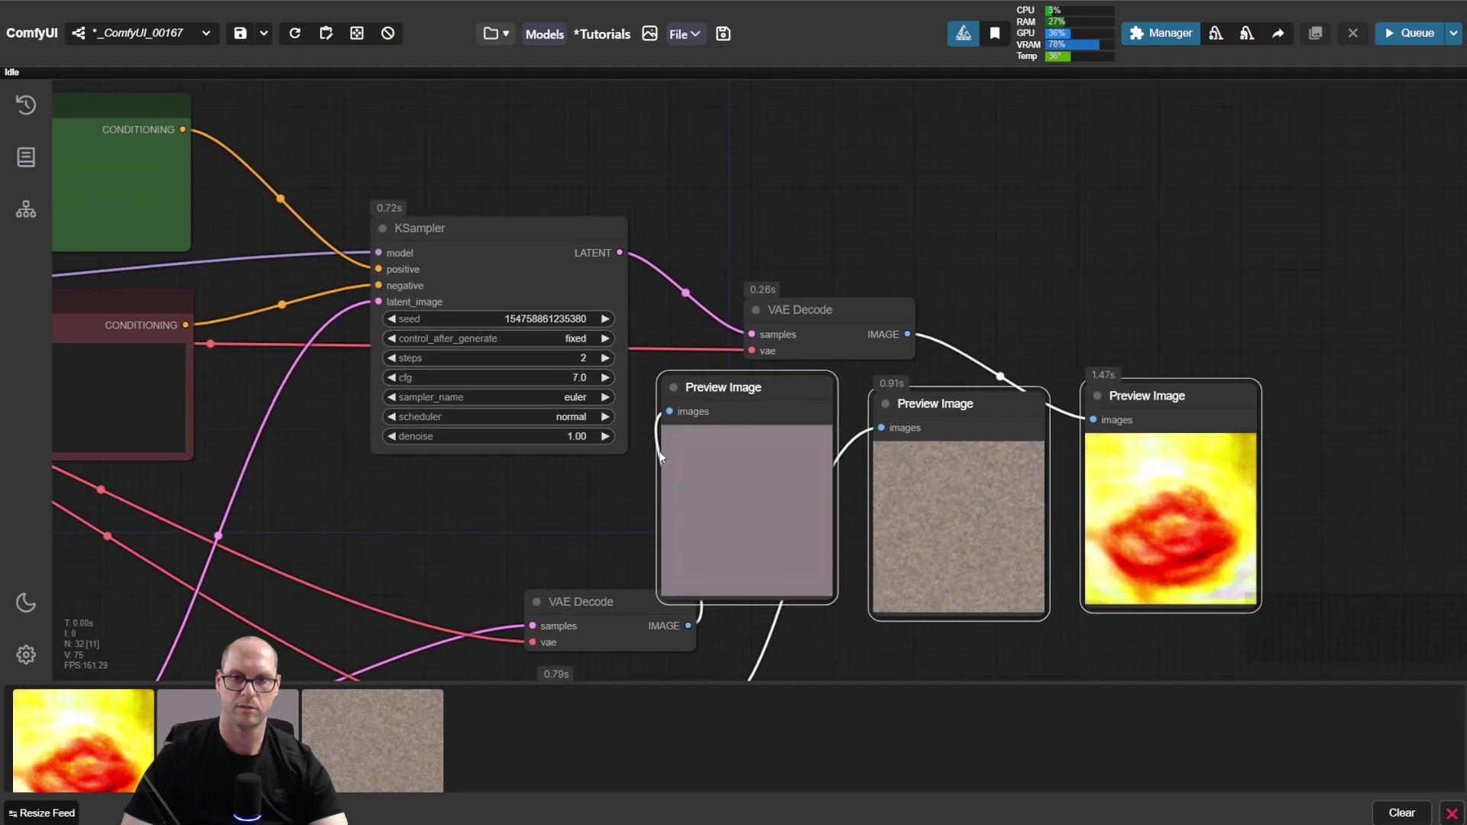
Raise the KSampler's VAE Decode node clear of the previews and move the generated-image preview closer to the noise preview.
scroll(756, 481, up, 3)
click(993, 362)
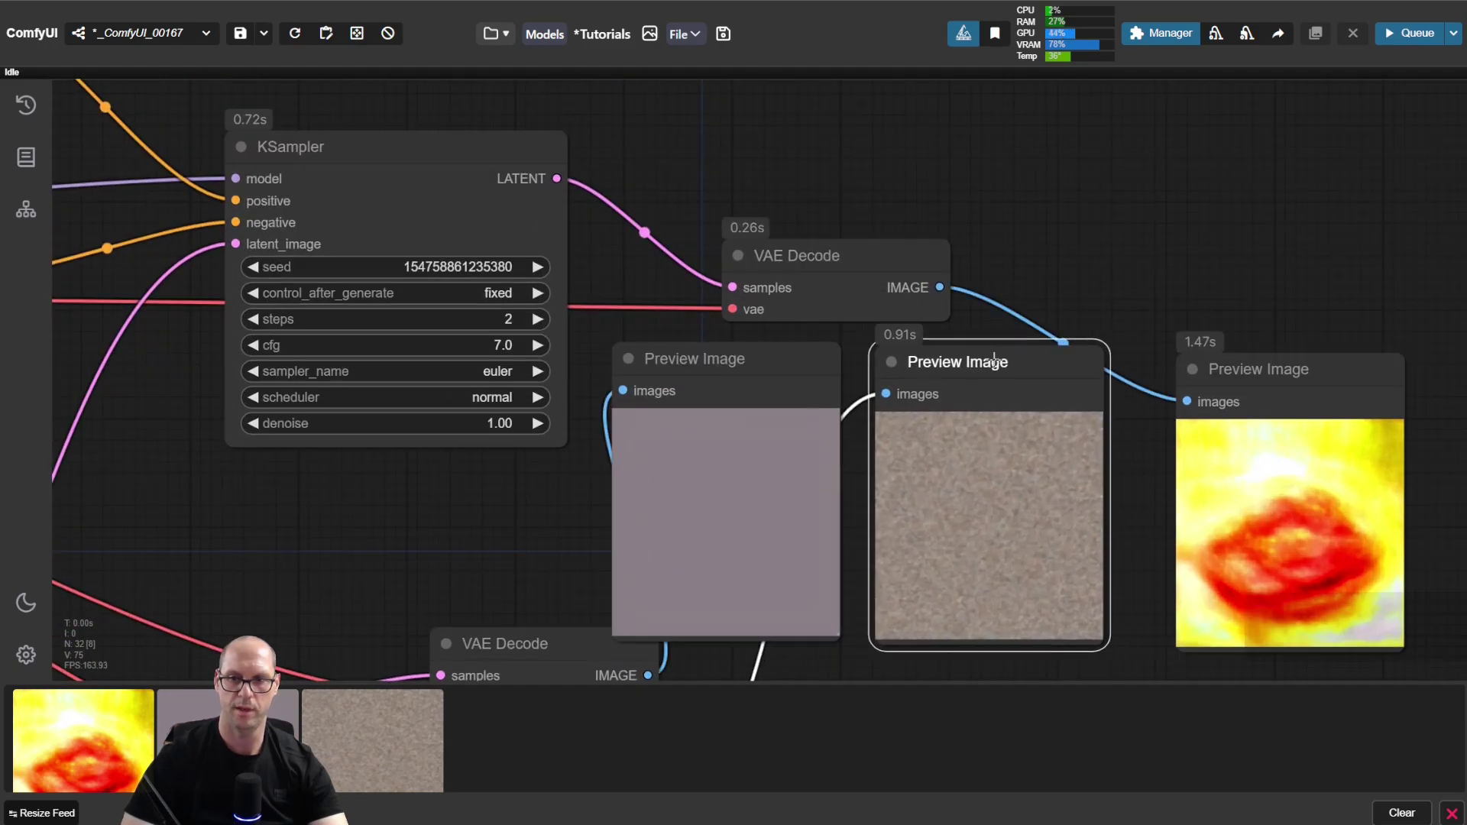
drag(917, 260, 912, 147)
drag(1293, 368, 1256, 362)
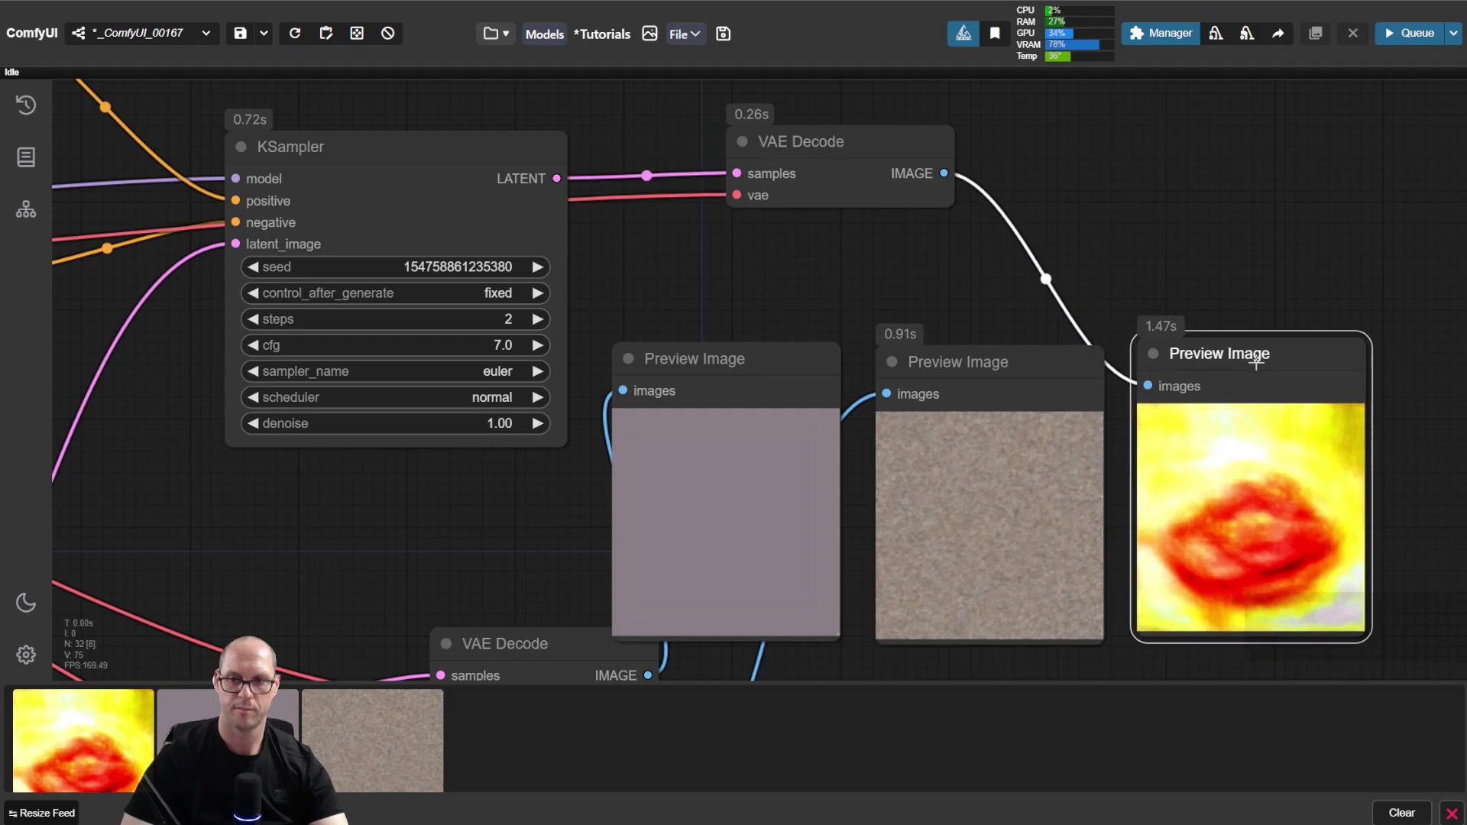
Set the KSampler steps to 5 and run the workflow with the previews in view.
scroll(811, 331, up, 2)
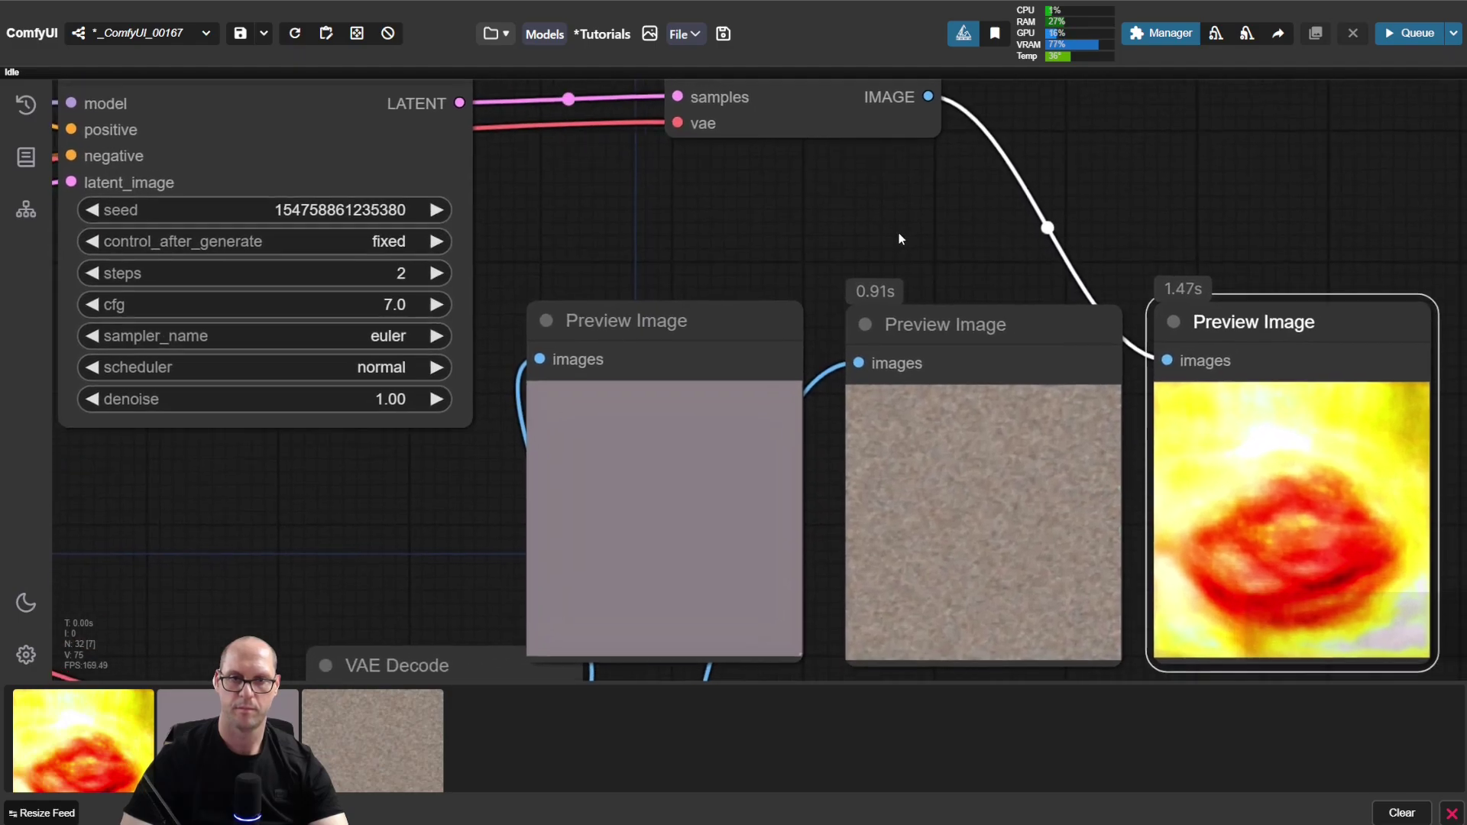
drag(899, 239, 799, 214)
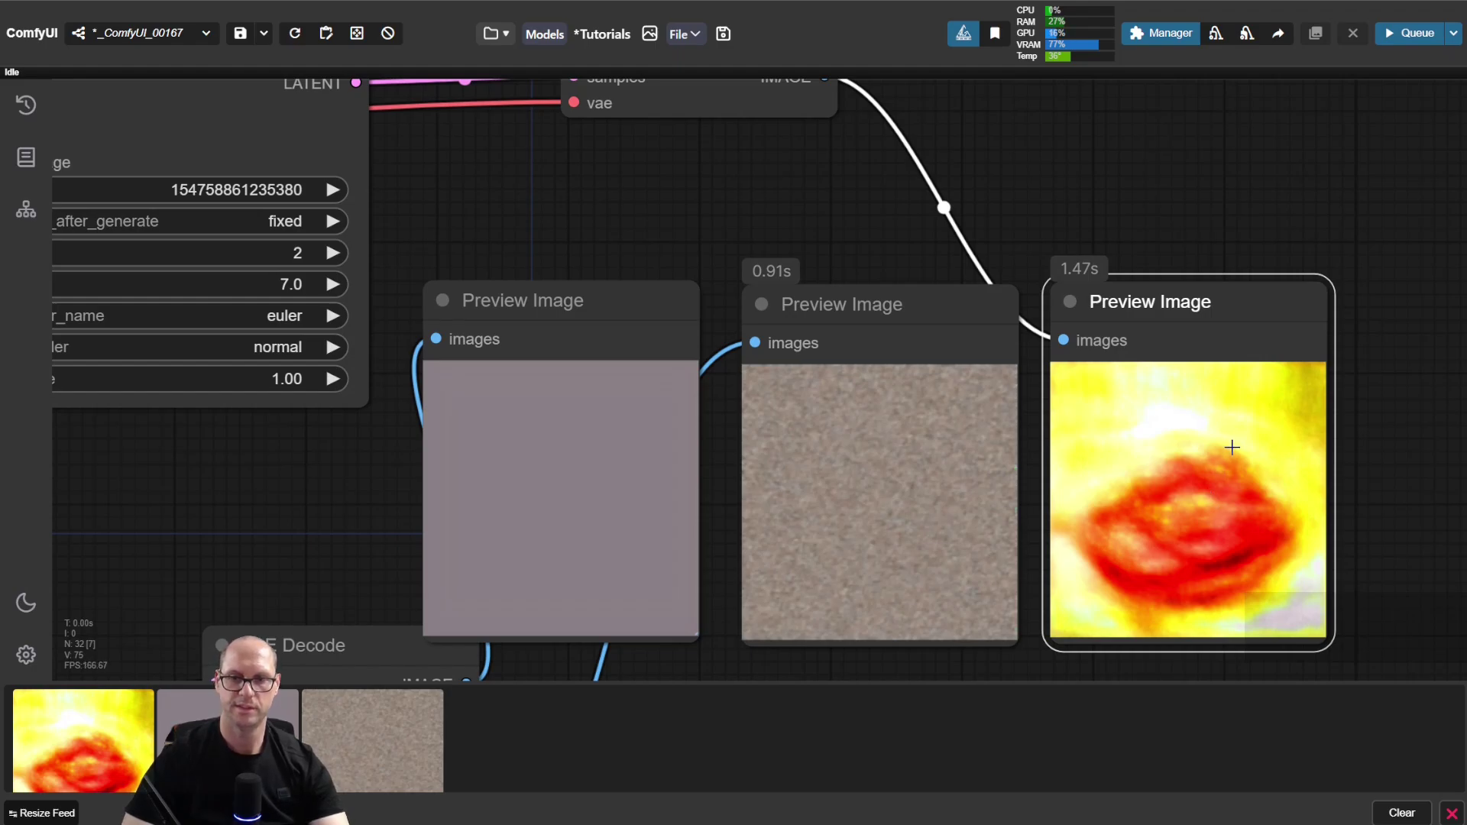
click(331, 253)
click(331, 253)
click(331, 253)
drag(460, 226, 455, 232)
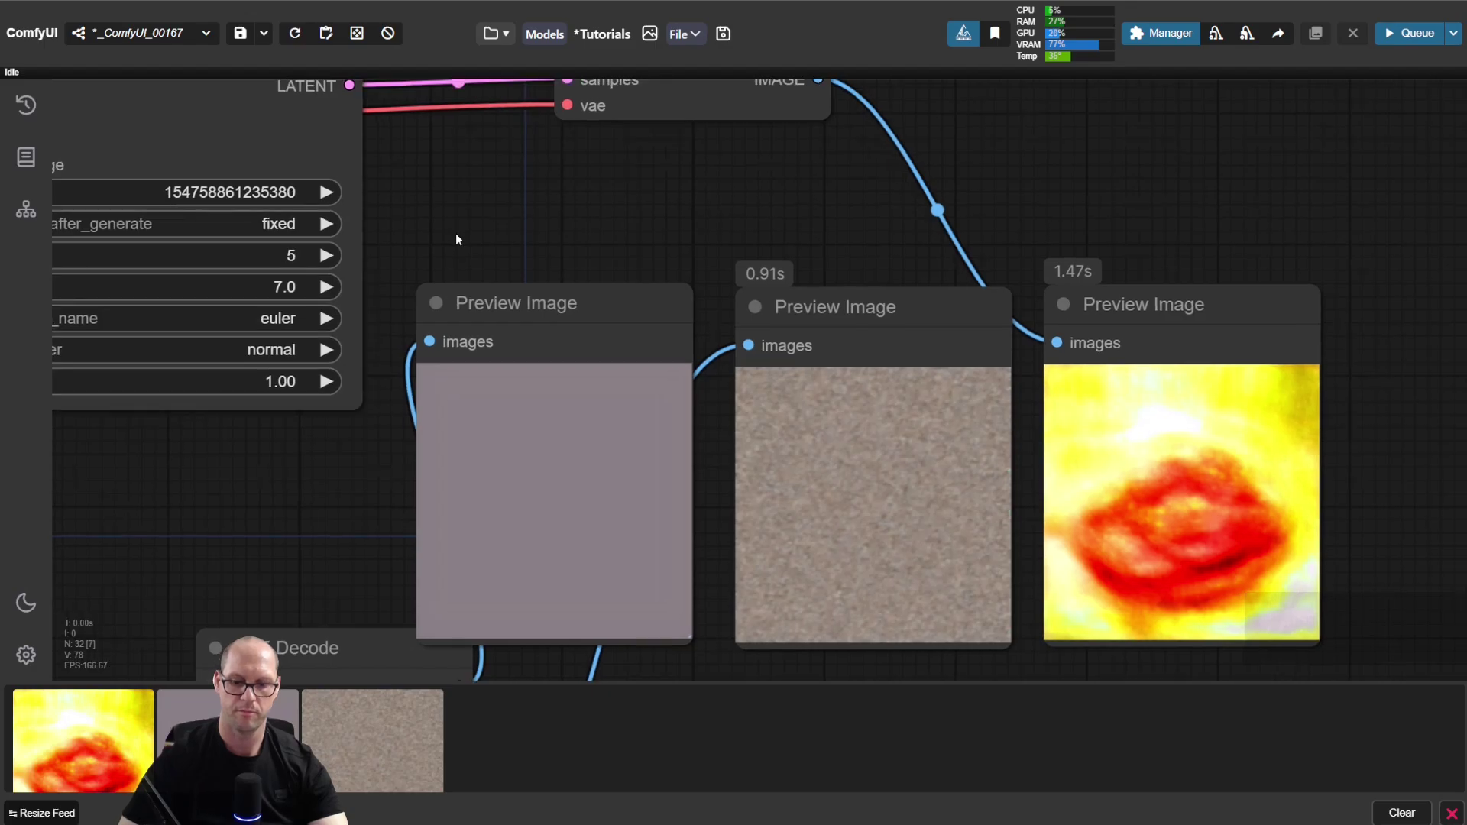
key(ctrl+Return)
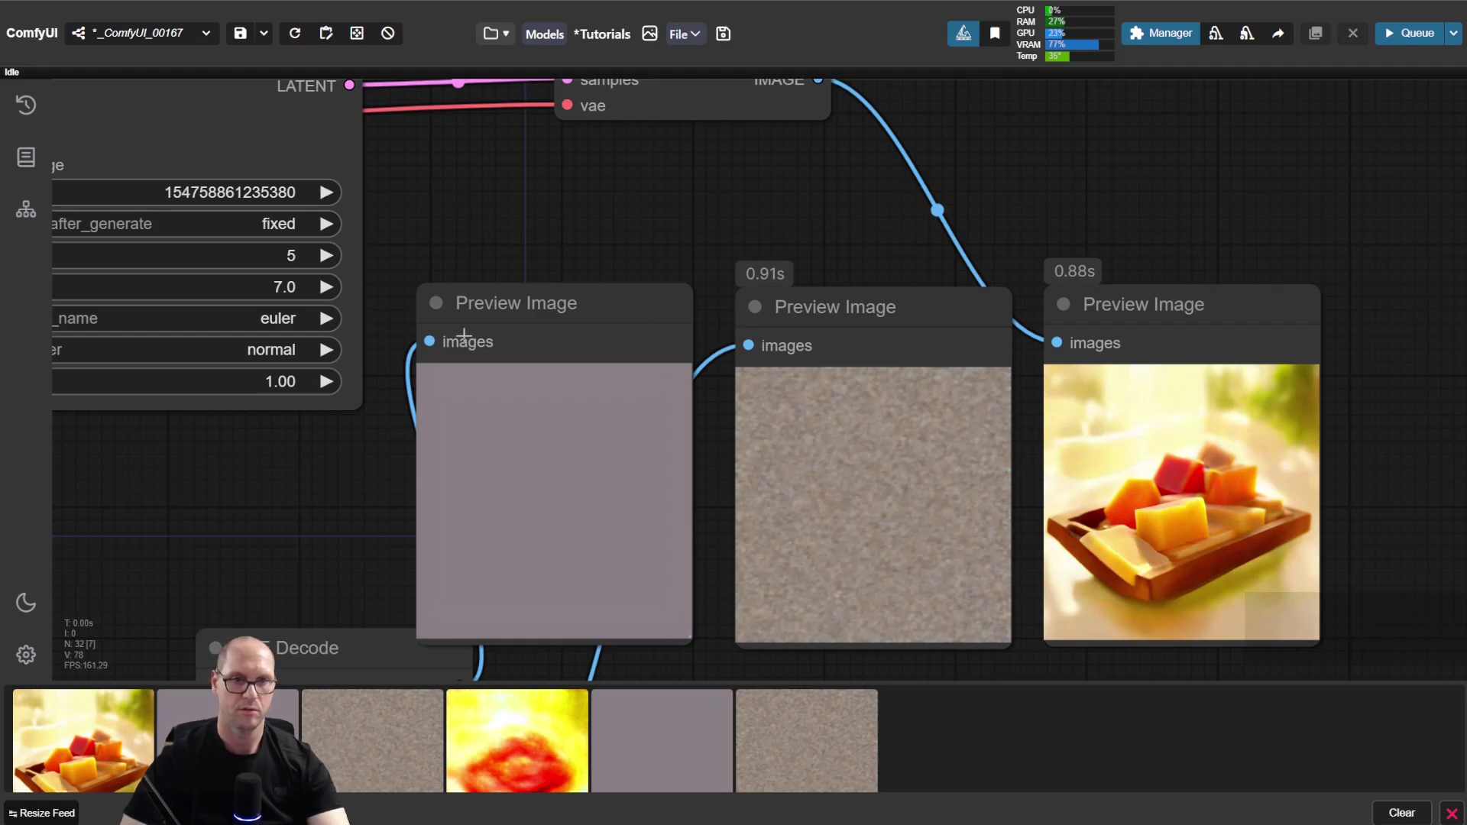
Raise the KSampler steps to 10 and run the workflow to generate a new preview.
click(324, 255)
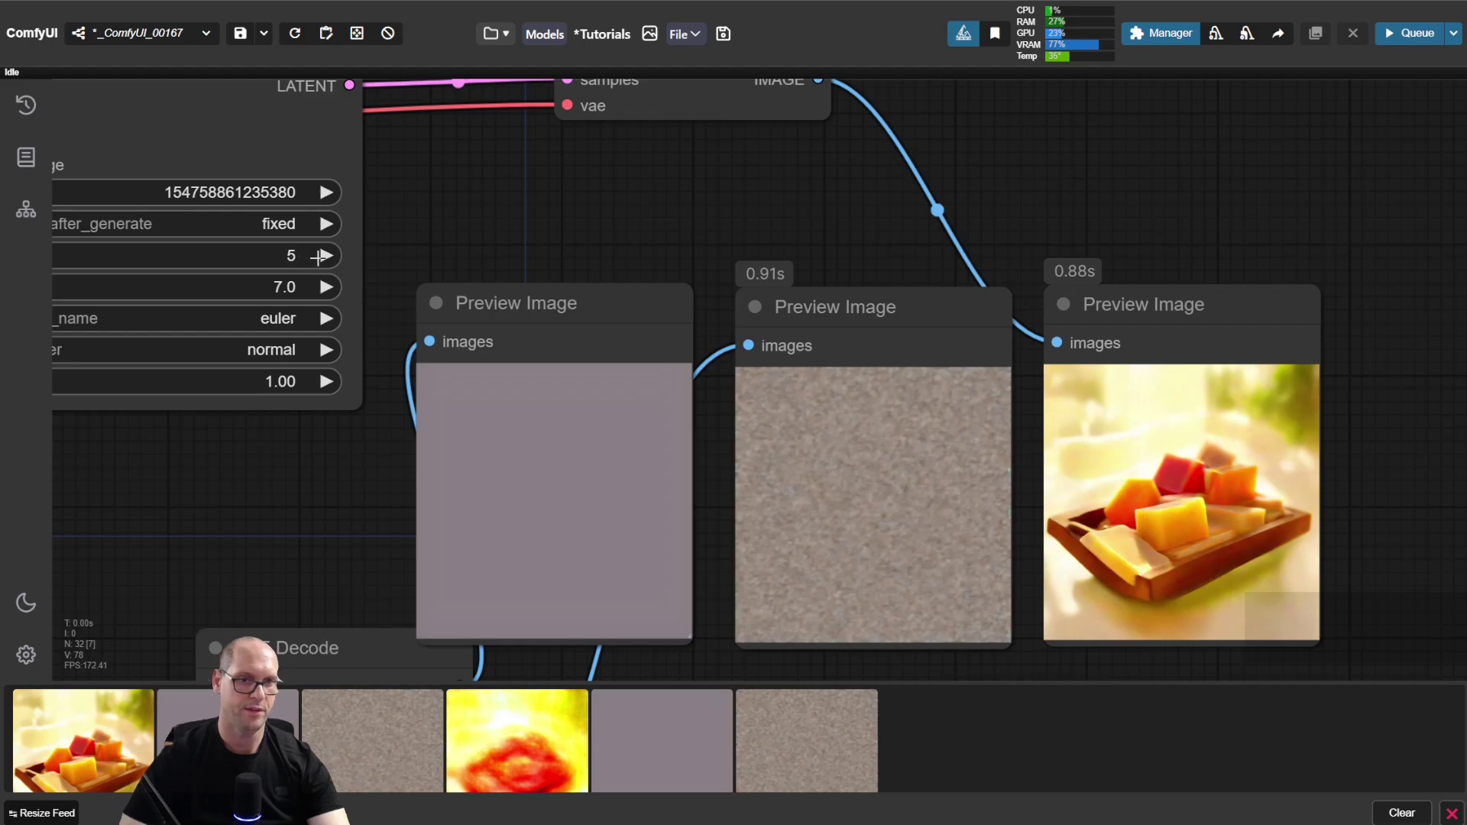
click(324, 255)
click(324, 255)
click(324, 255)
click(443, 242)
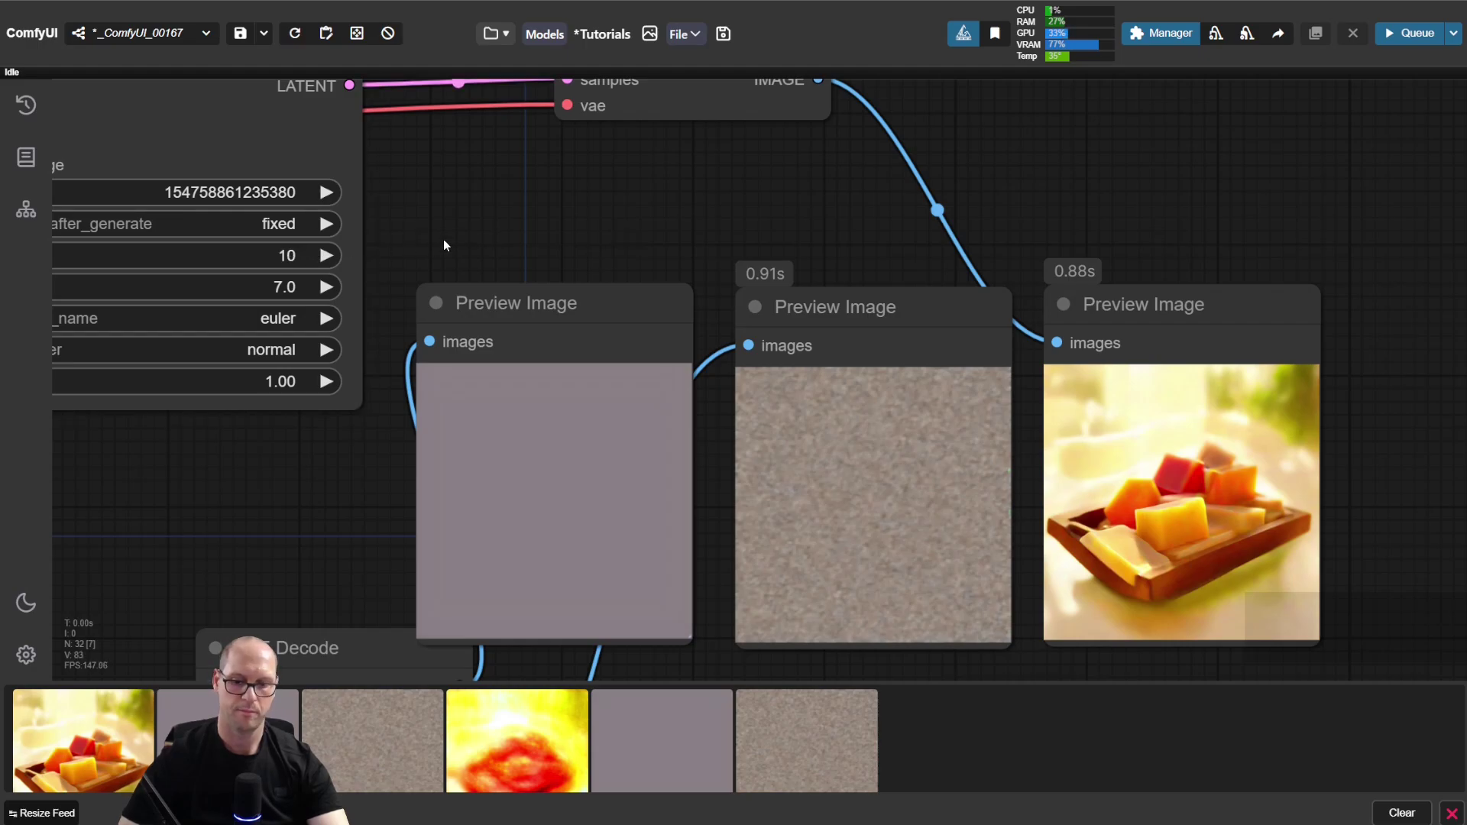
key(ctrl+Return)
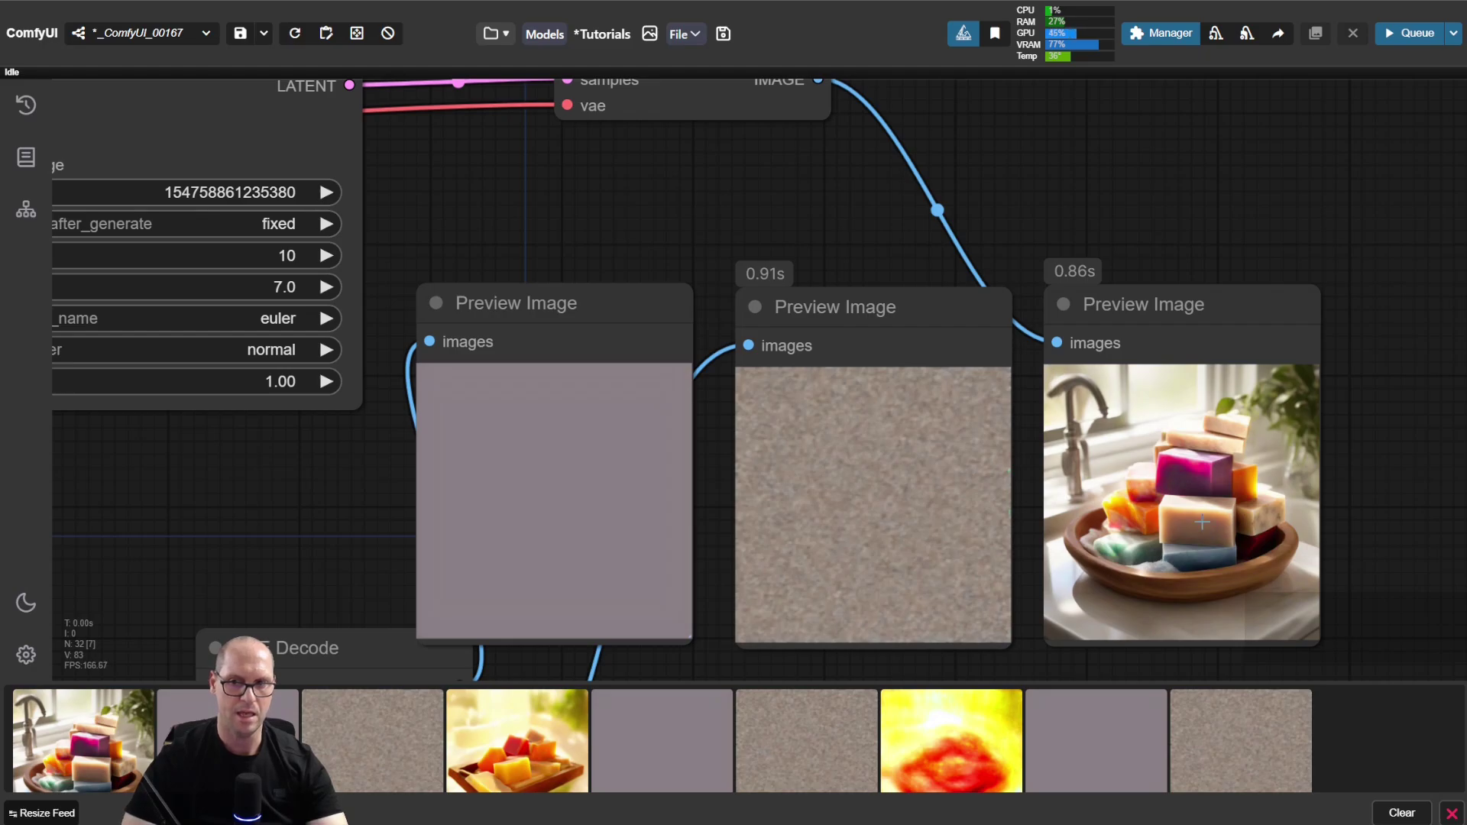
drag(448, 199, 651, 316)
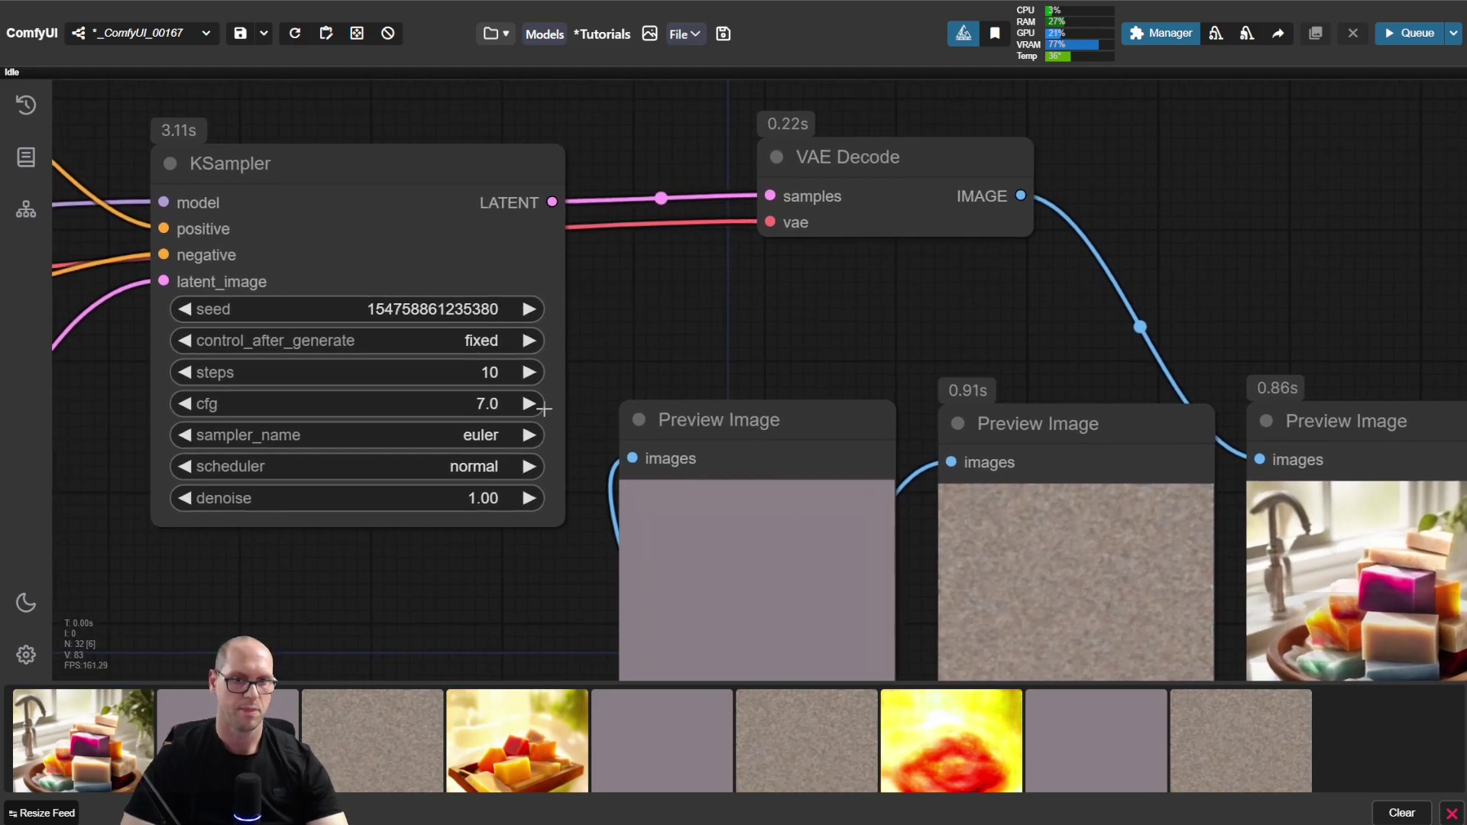
Increase the KSampler steps to 11 and run the workflow with all three previews in view.
scroll(533, 306, down, 2)
drag(533, 306, 399, 205)
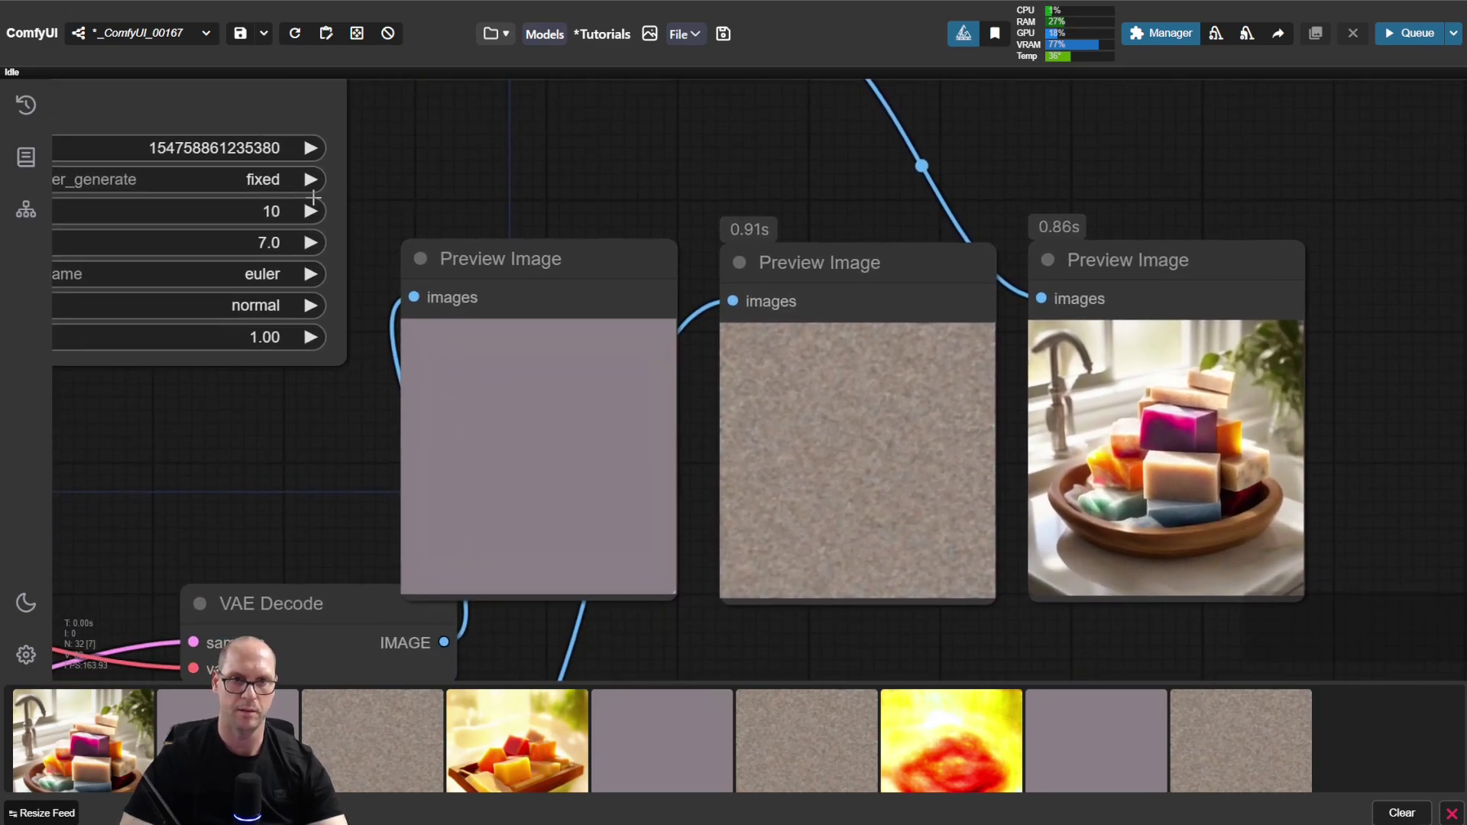
click(311, 212)
click(402, 205)
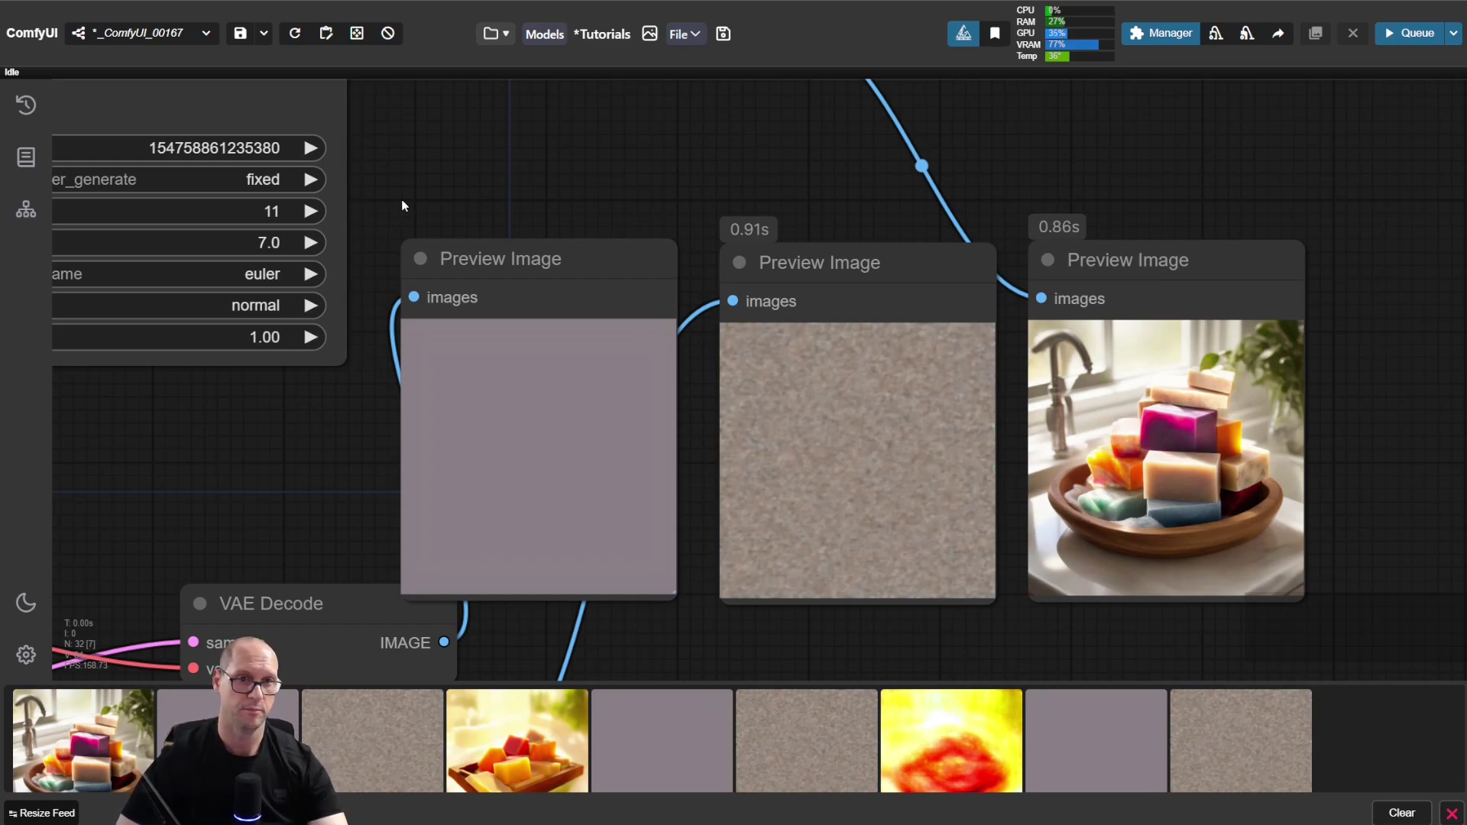
key(ctrl+Return)
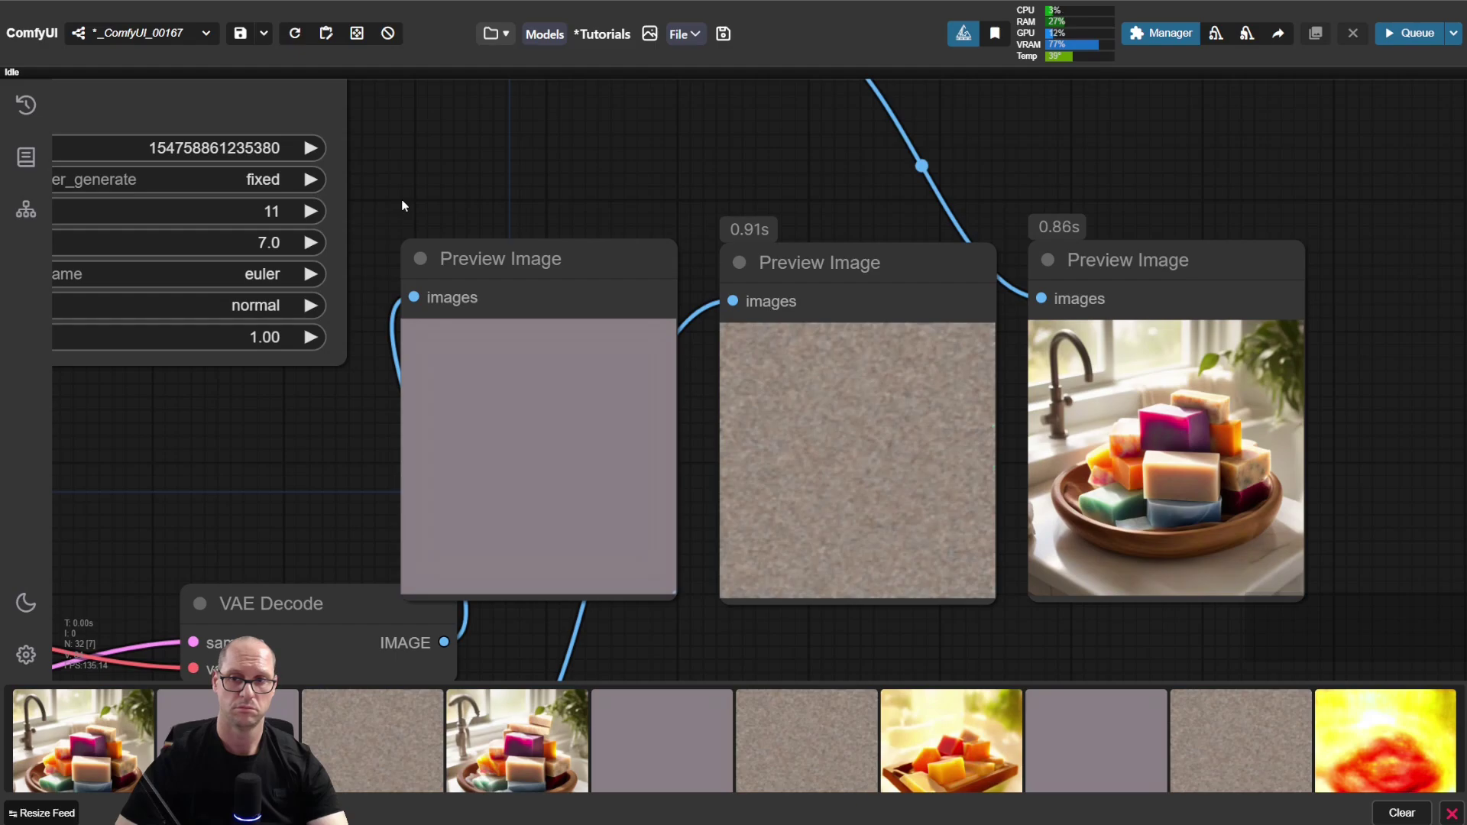
Set the KSampler steps to 20 and run the workflow to generate a new preview.
click(272, 211)
text(20)
key(Return)
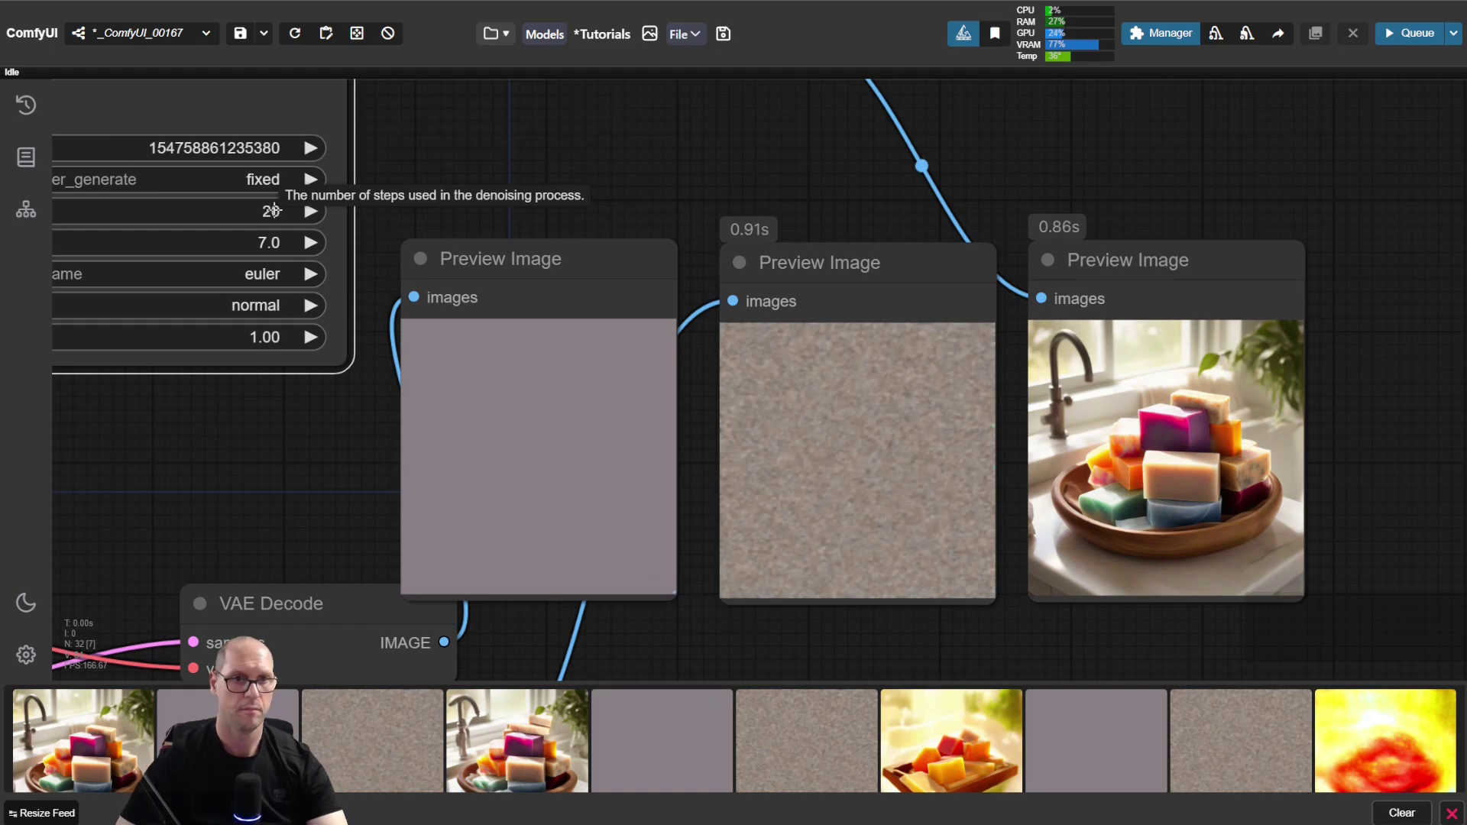
key(ctrl+Return)
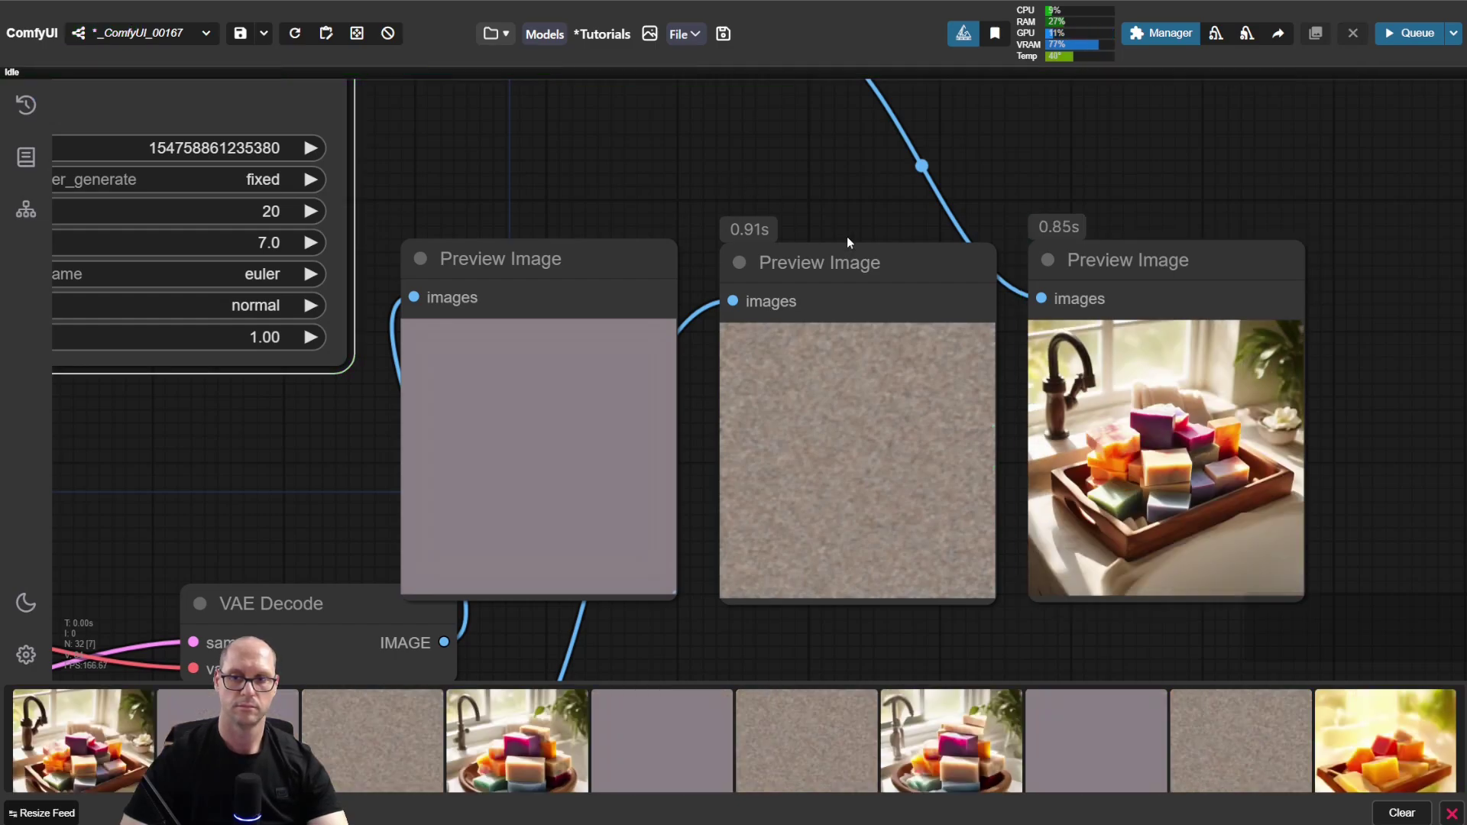
Set the KSampler steps to 35 and generate another image with the same seed.
click(269, 214)
text(35)
key(Return)
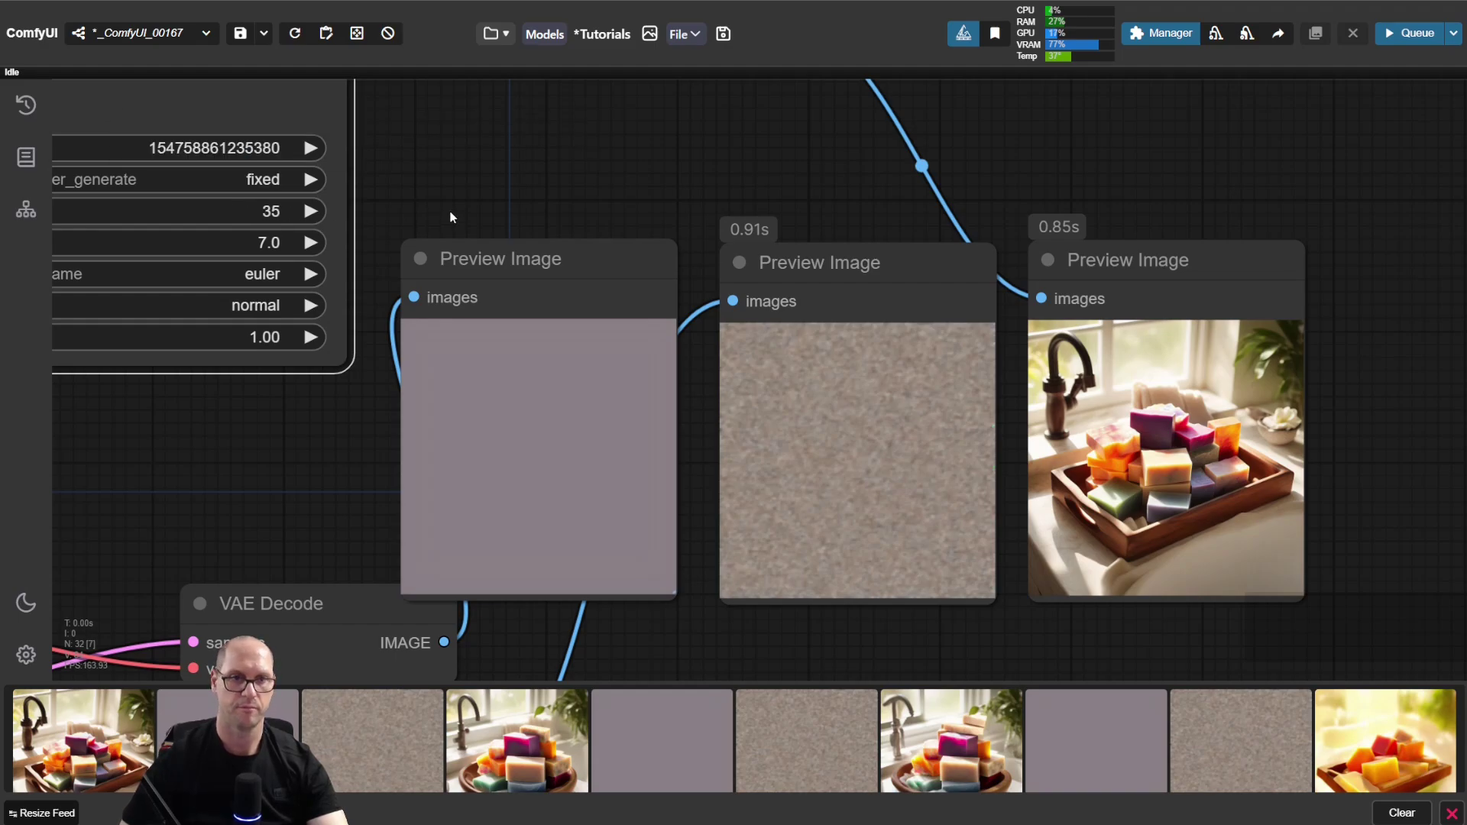
key(ctrl+Return)
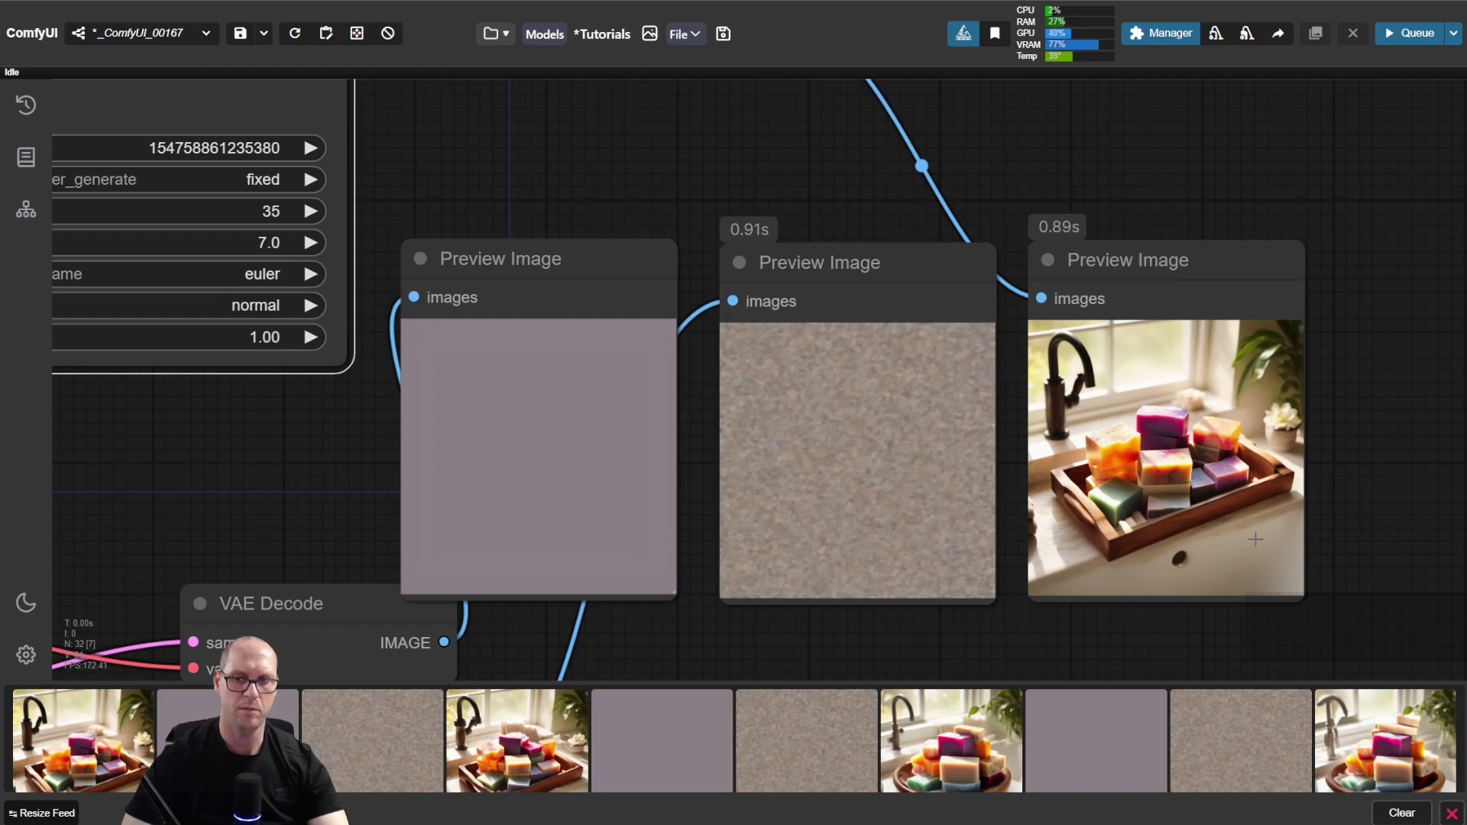
Compare the enlarged 20-step and 35-step images from the image feed, alternating between them.
click(519, 731)
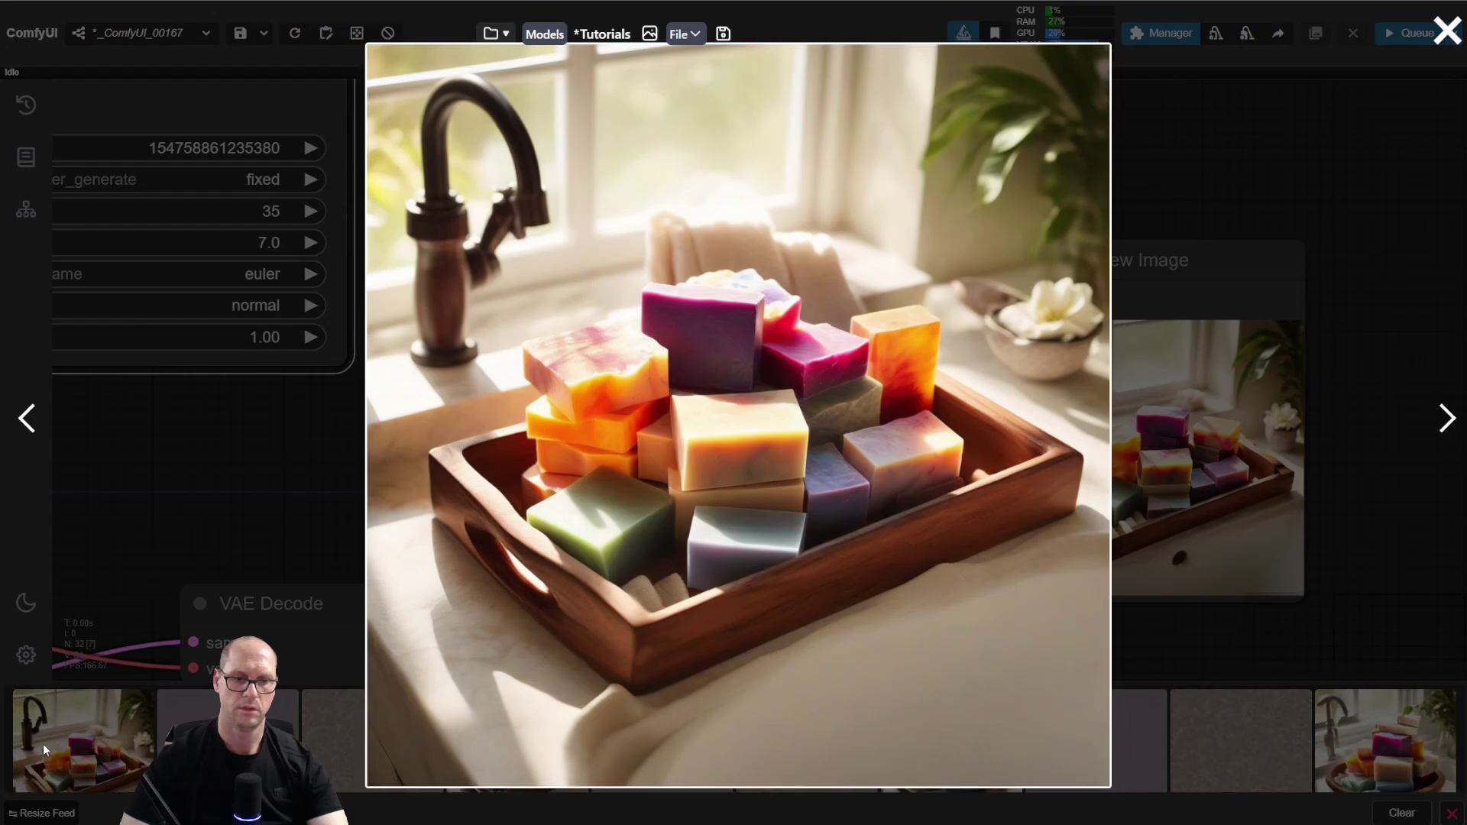
click(64, 746)
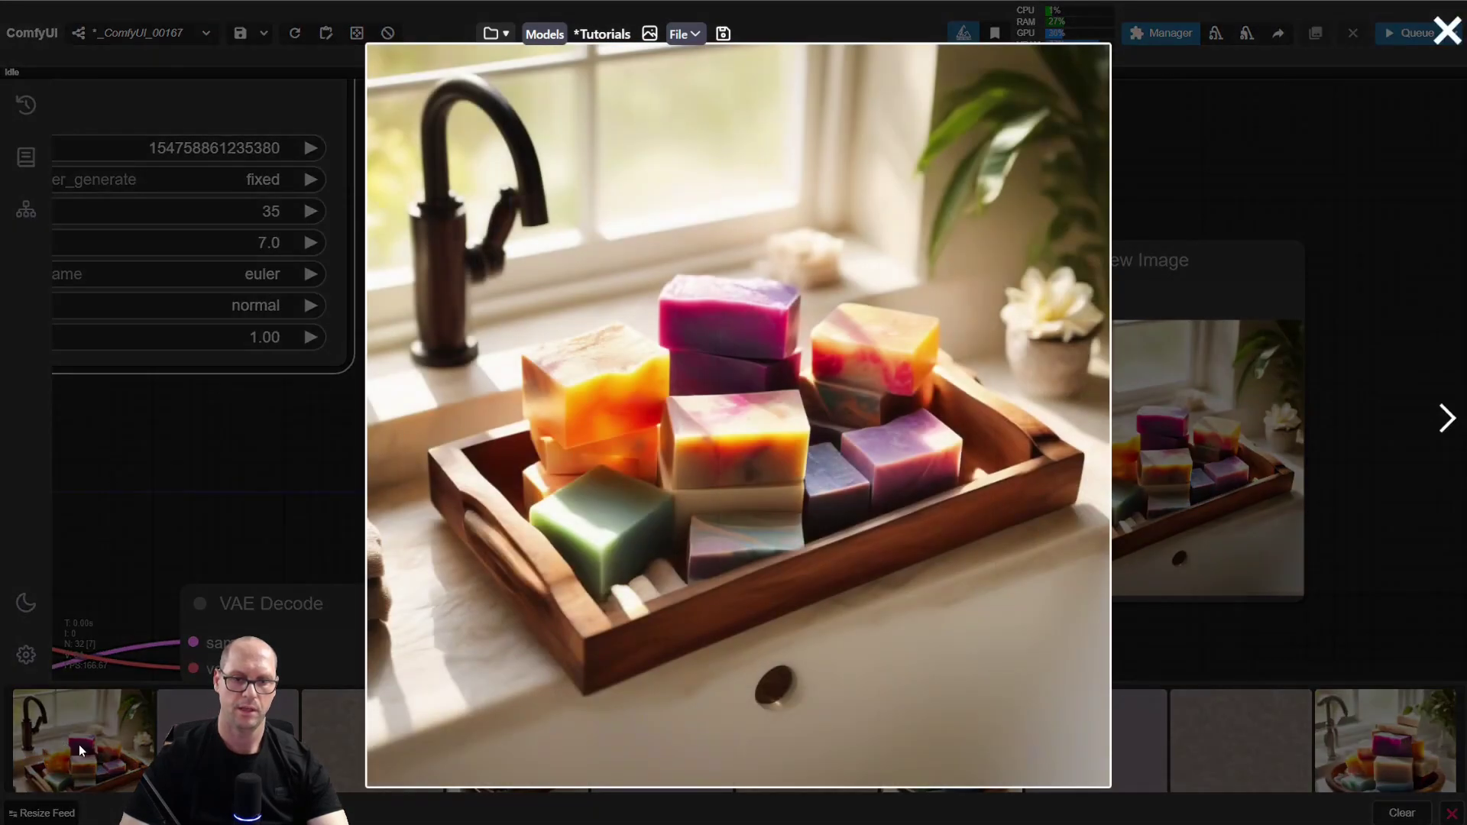
click(80, 744)
click(538, 775)
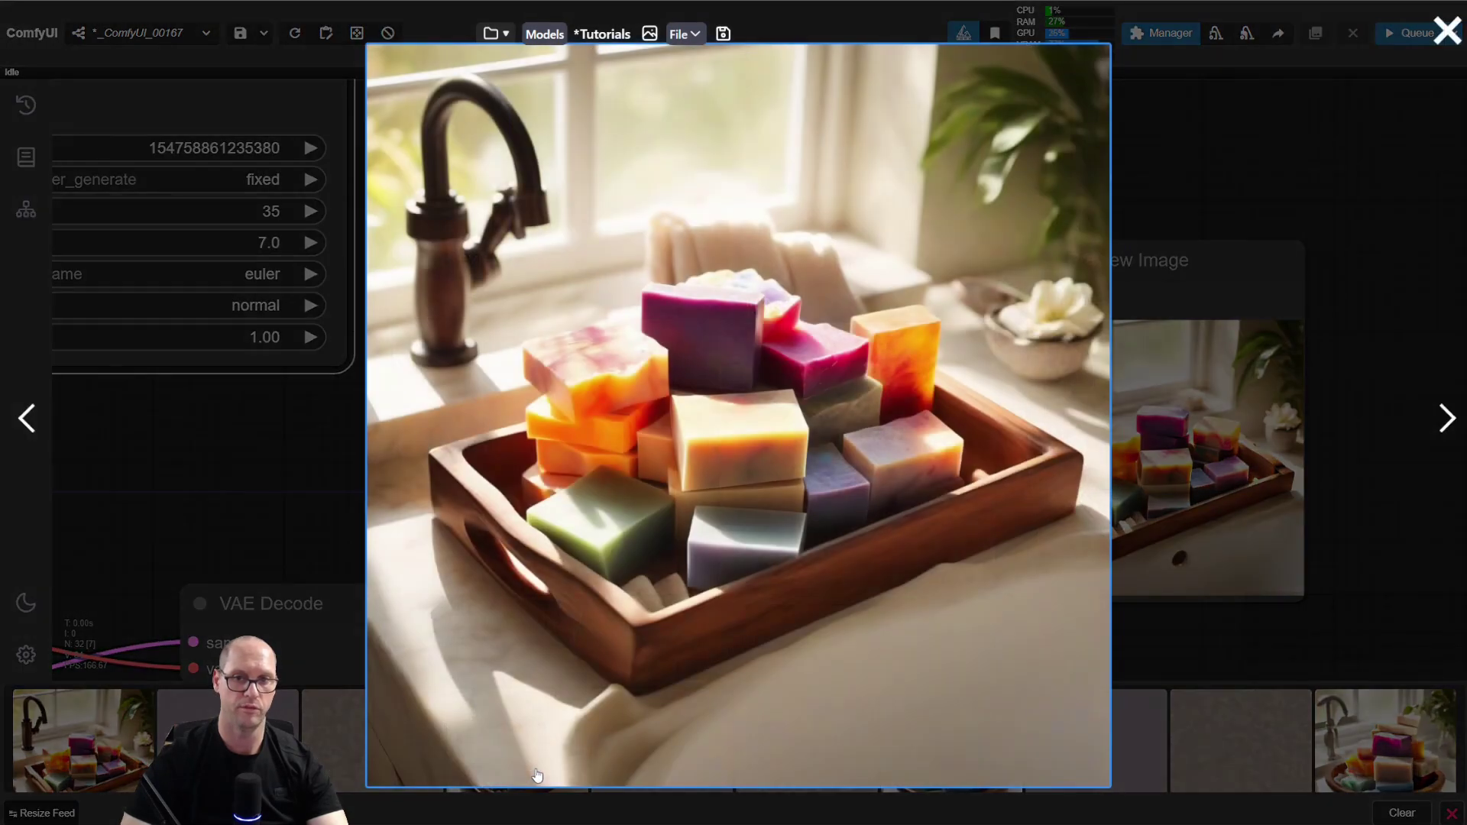
click(112, 758)
click(113, 761)
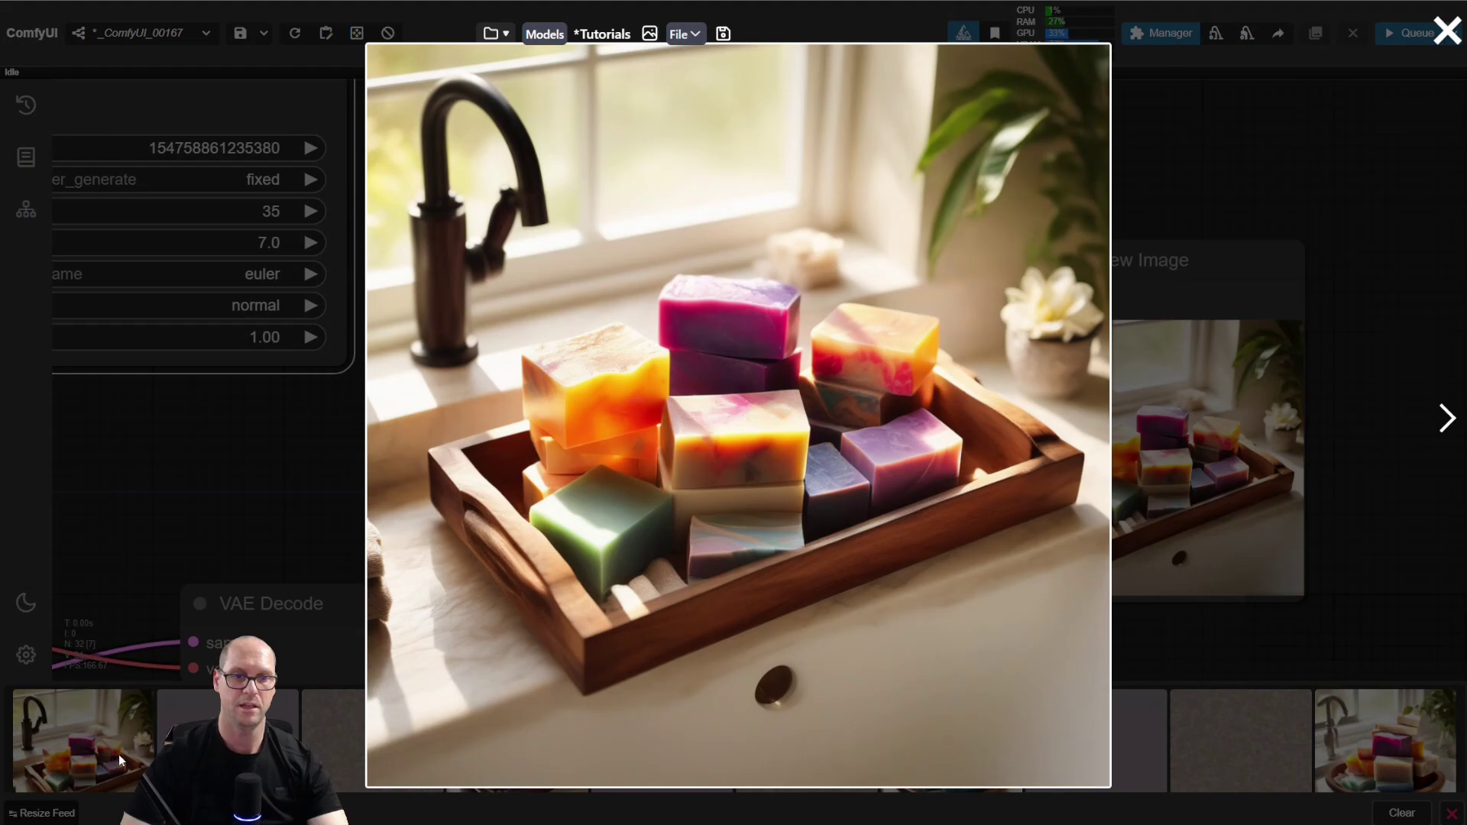
click(268, 466)
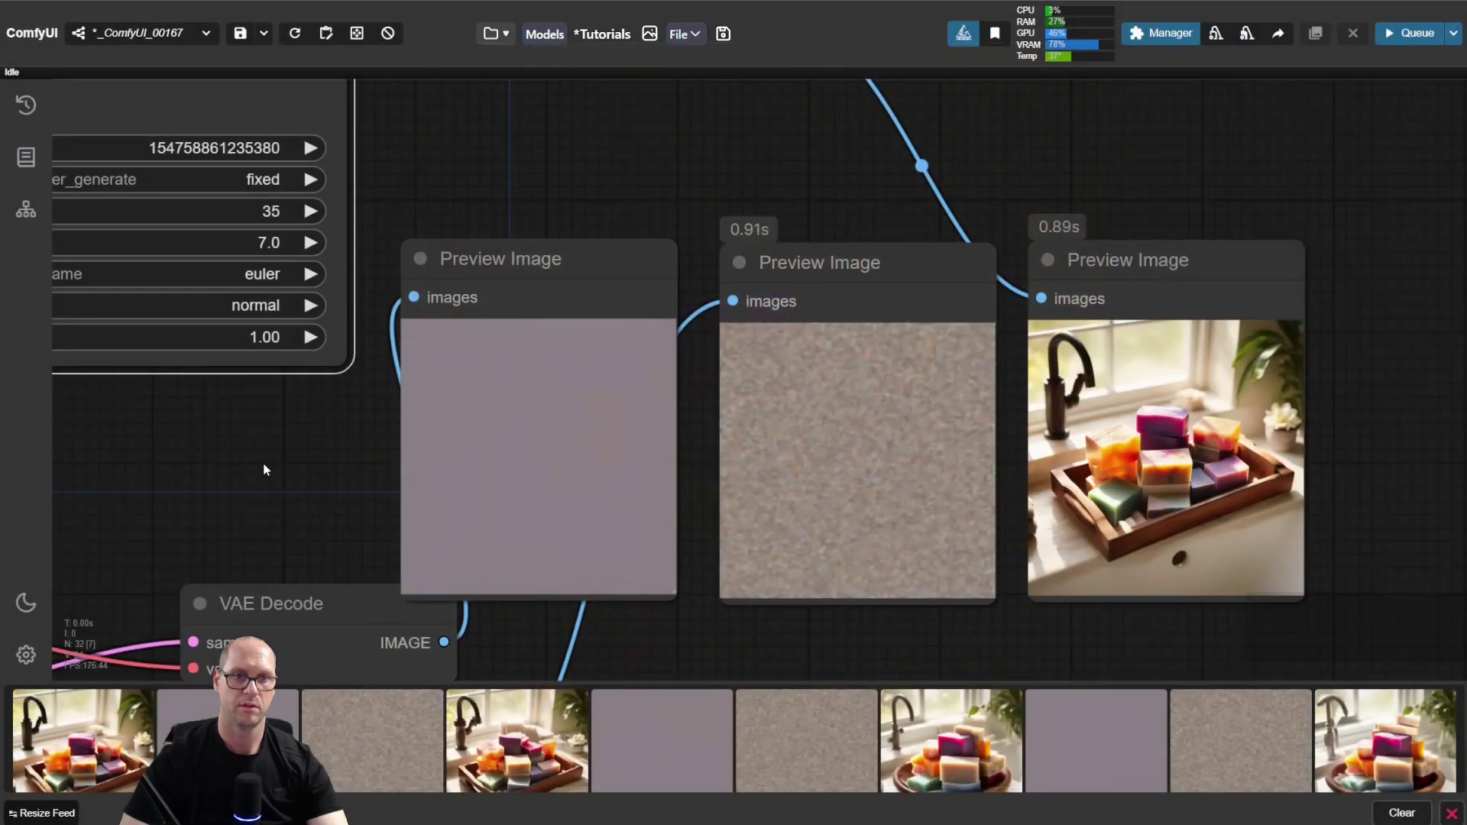
Set the KSampler steps to 70 and run the workflow again.
click(266, 211)
text(70)
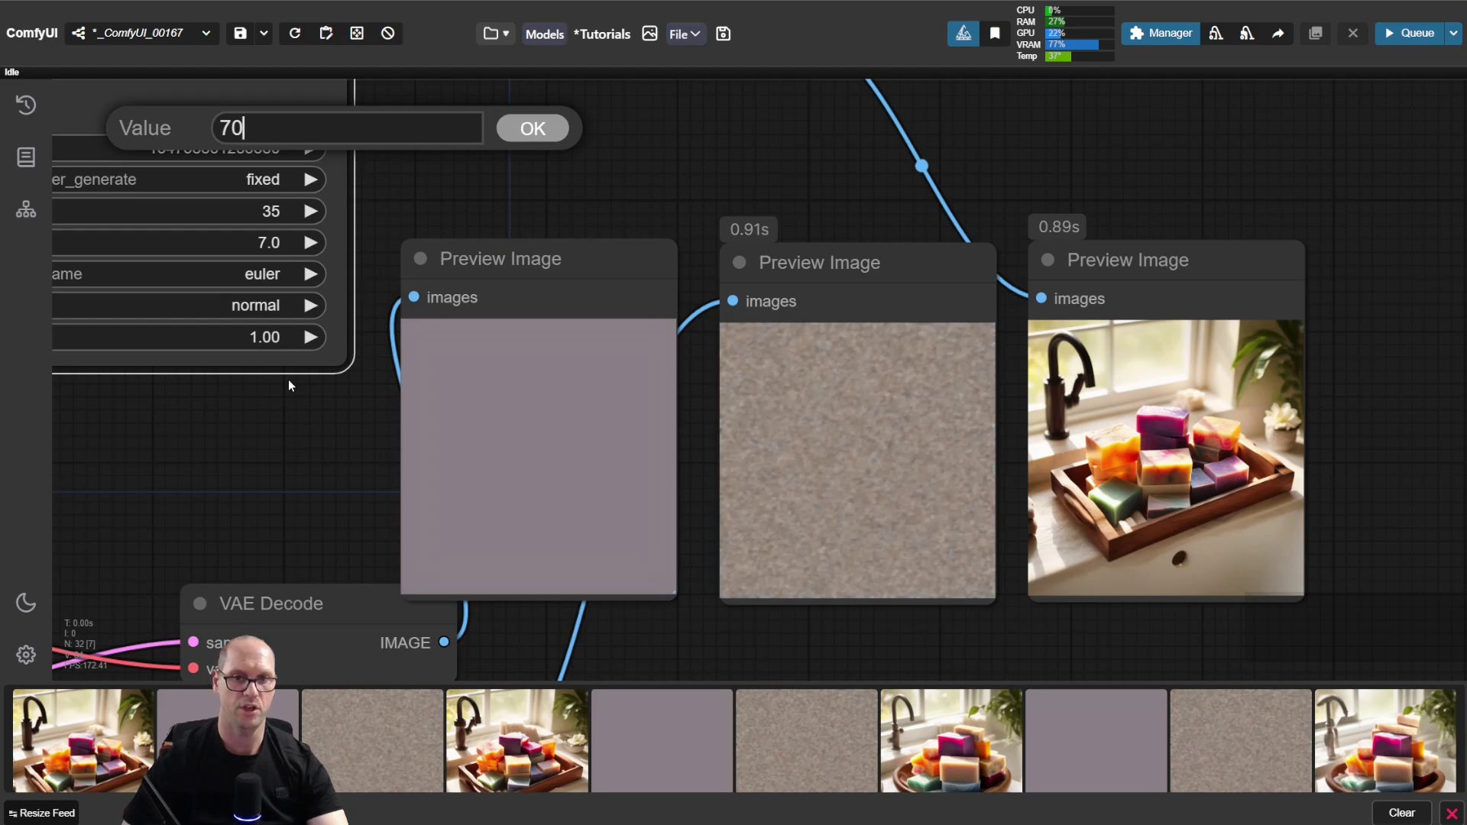
key(Return)
key(ctrl+Return)
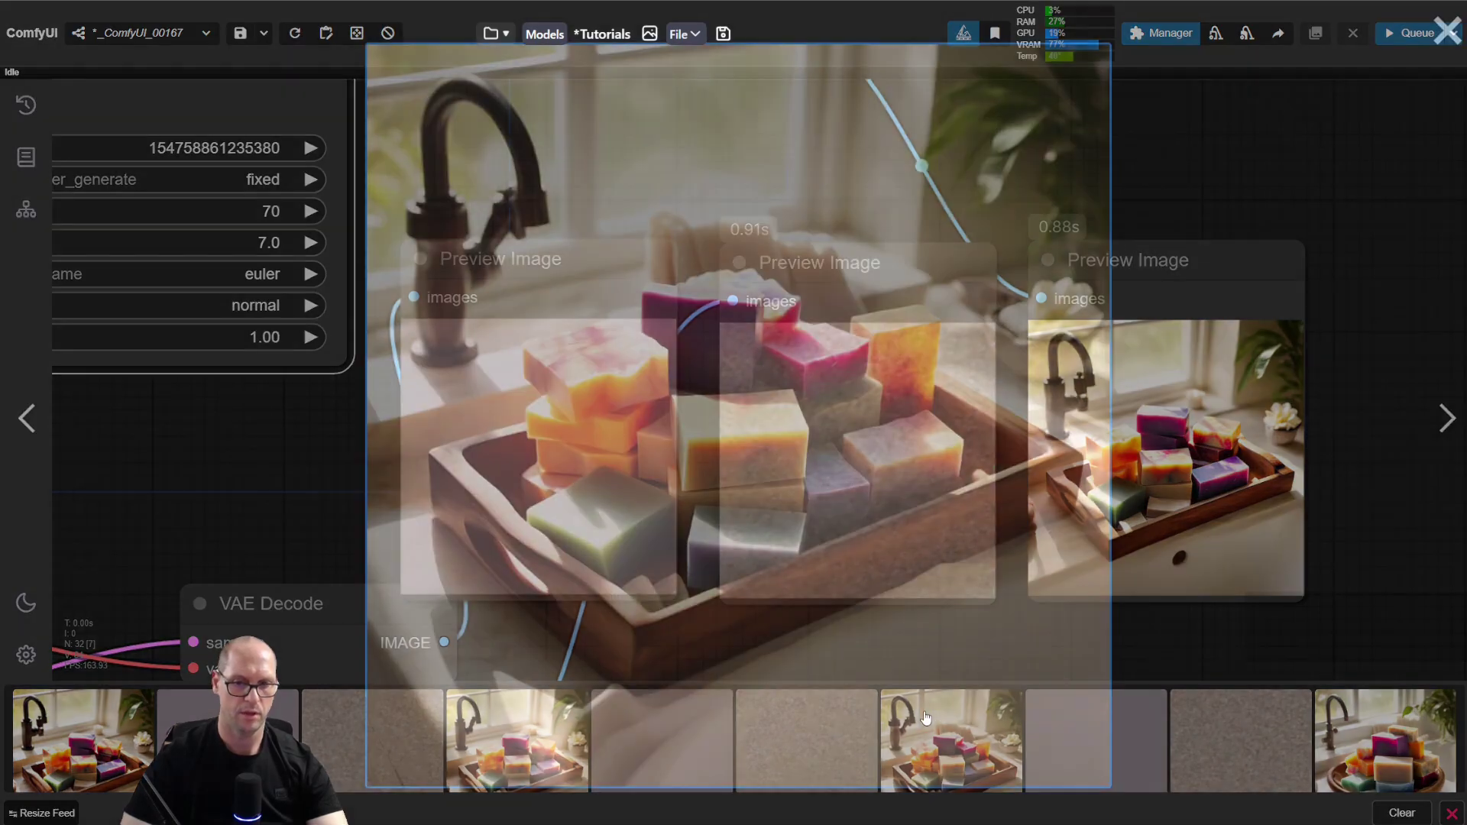
Compare the enlarged 20-step, 35-step and 70-step images from the image feed, then close the enlarged view.
click(926, 718)
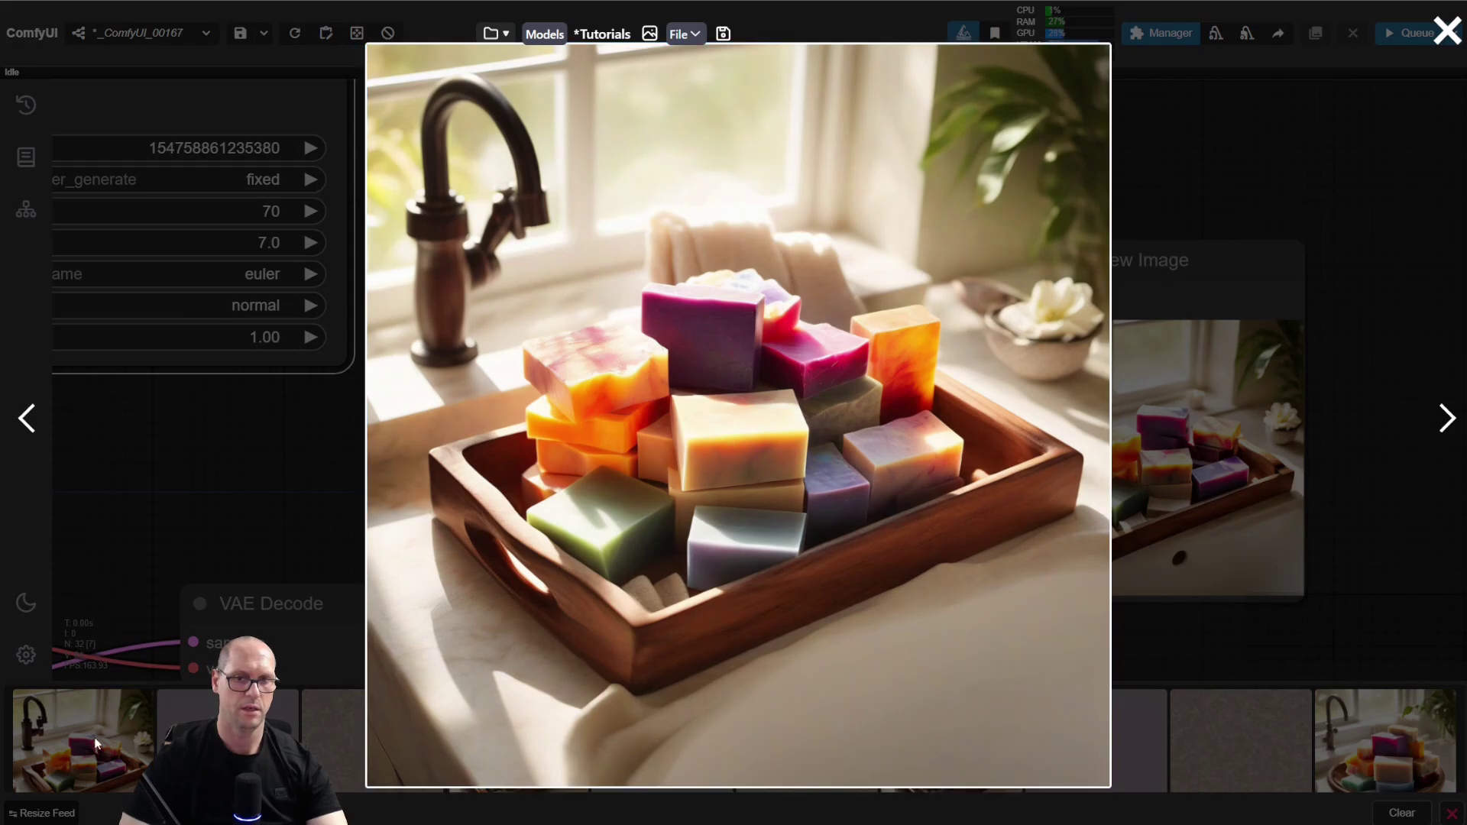
click(96, 743)
click(96, 743)
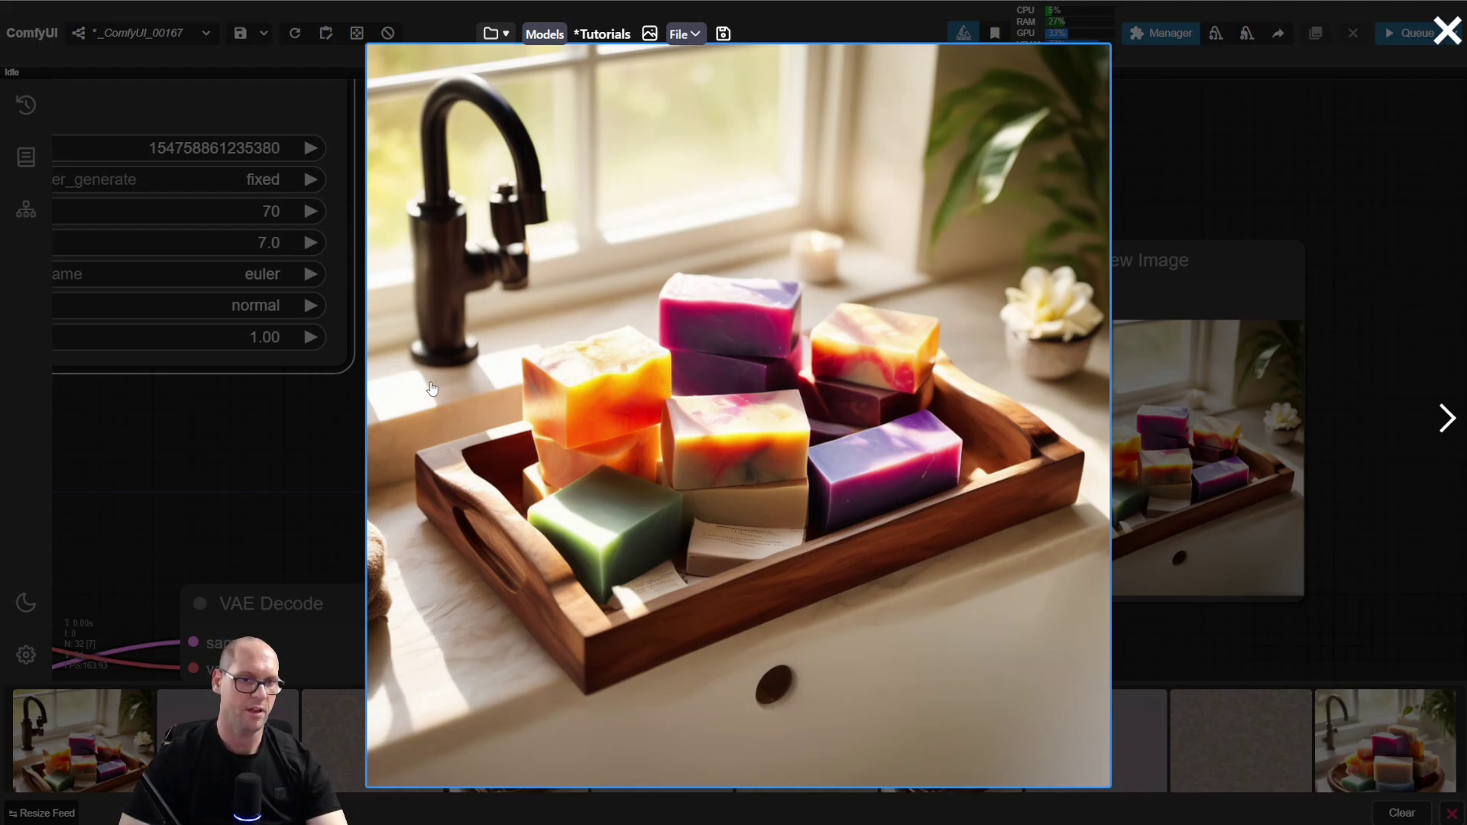
key(Escape)
click(506, 756)
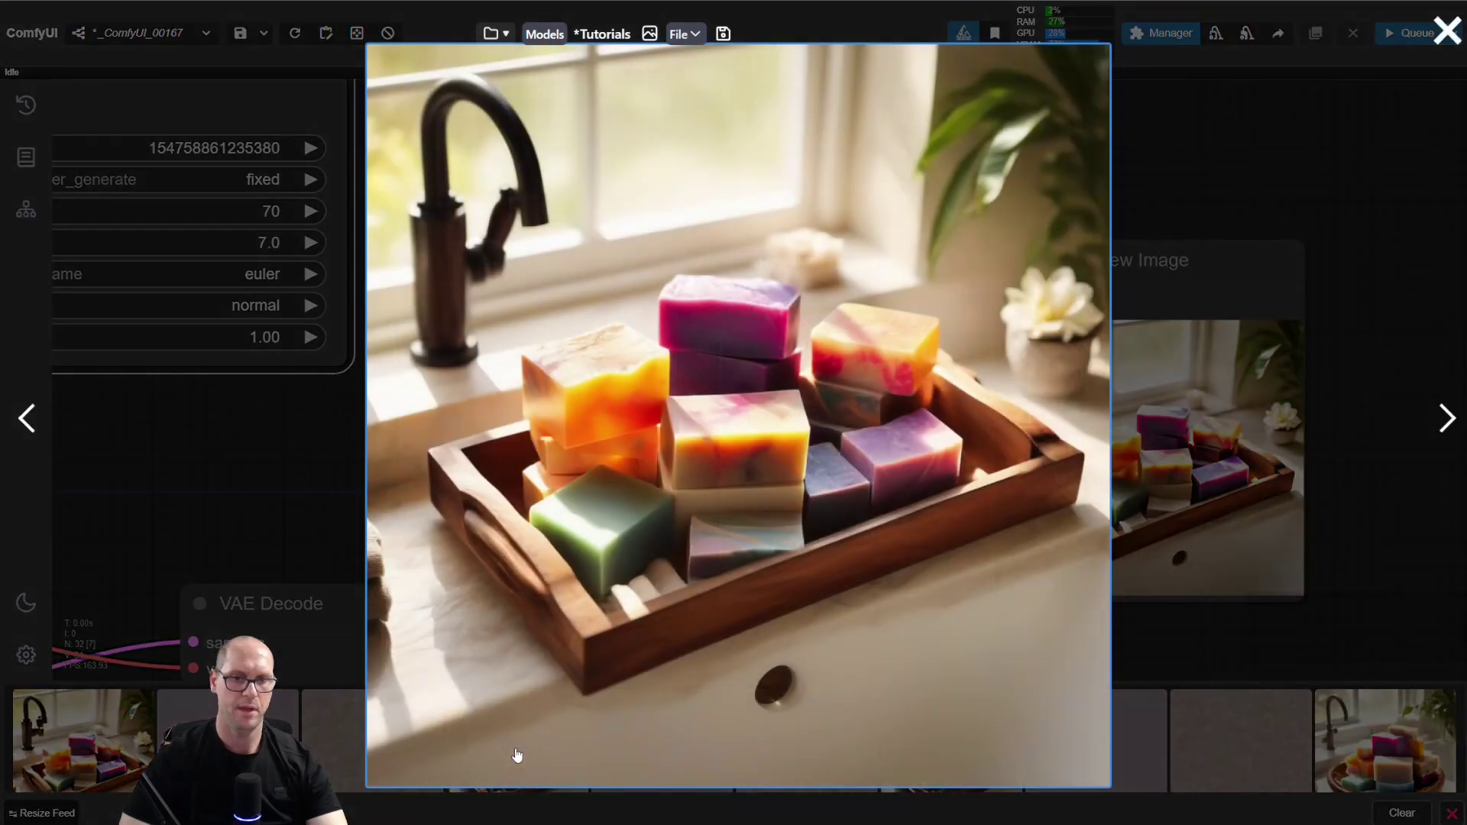
key(Escape)
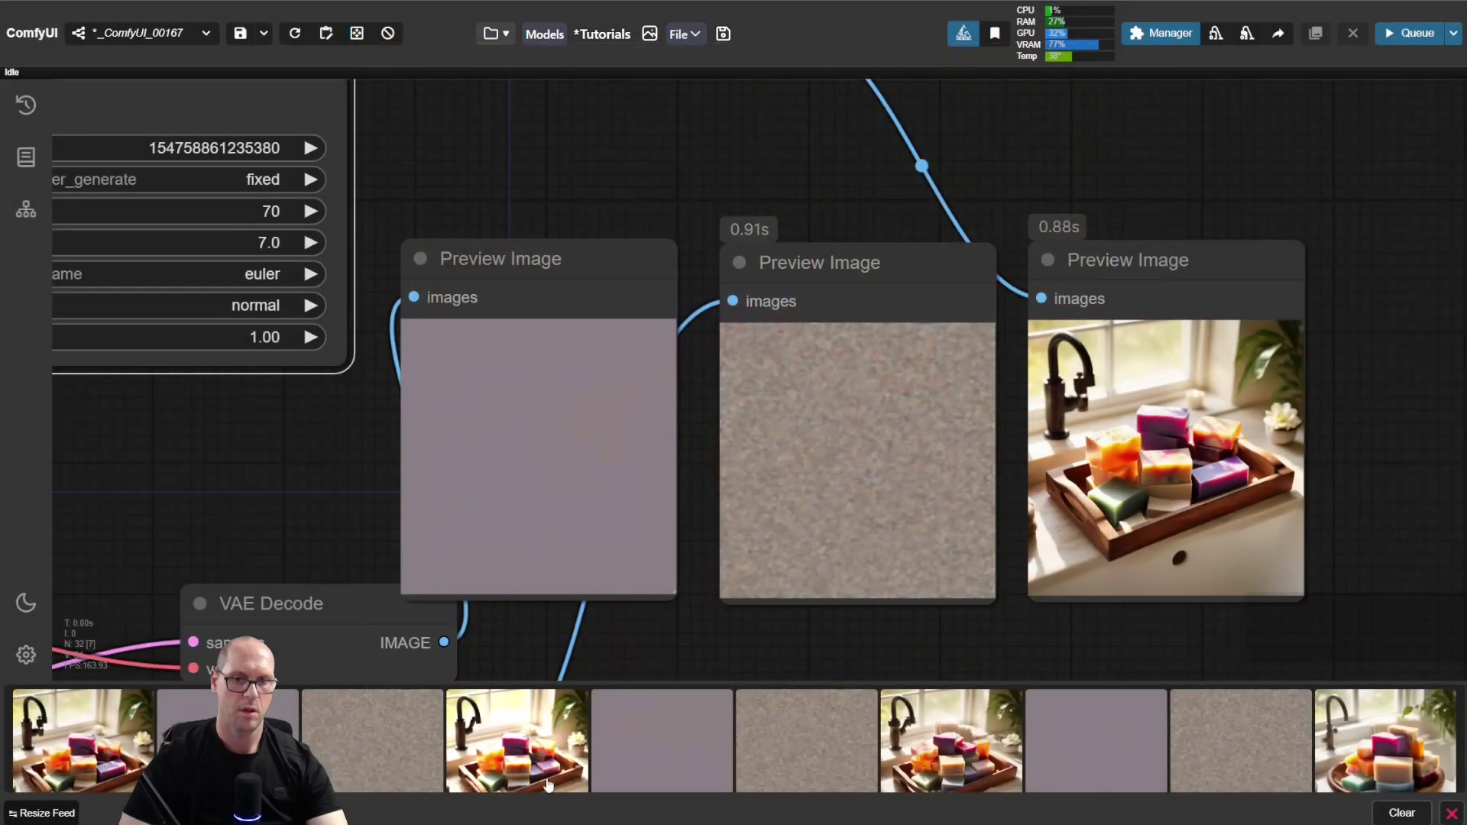
click(948, 760)
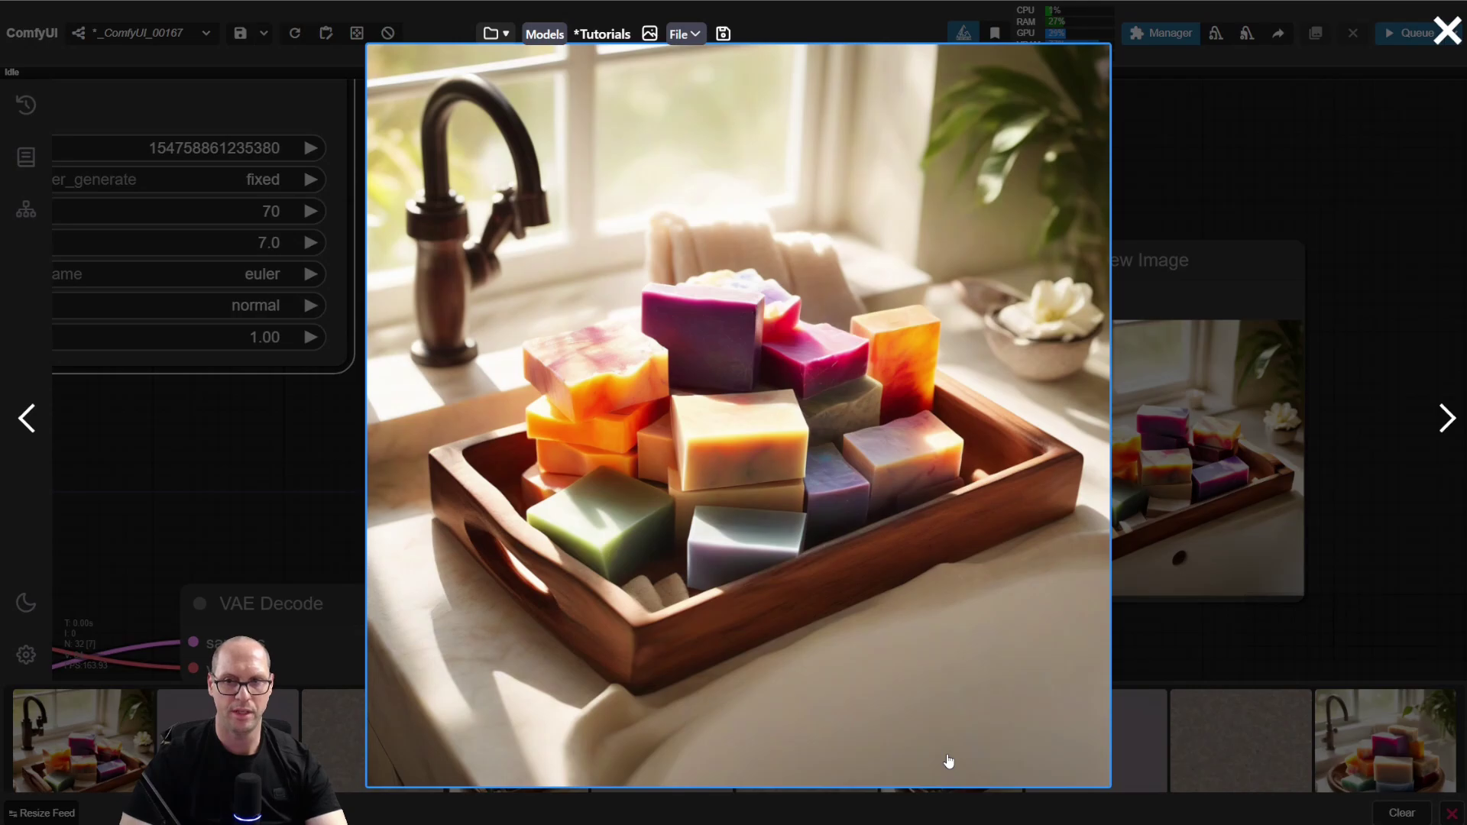
click(87, 760)
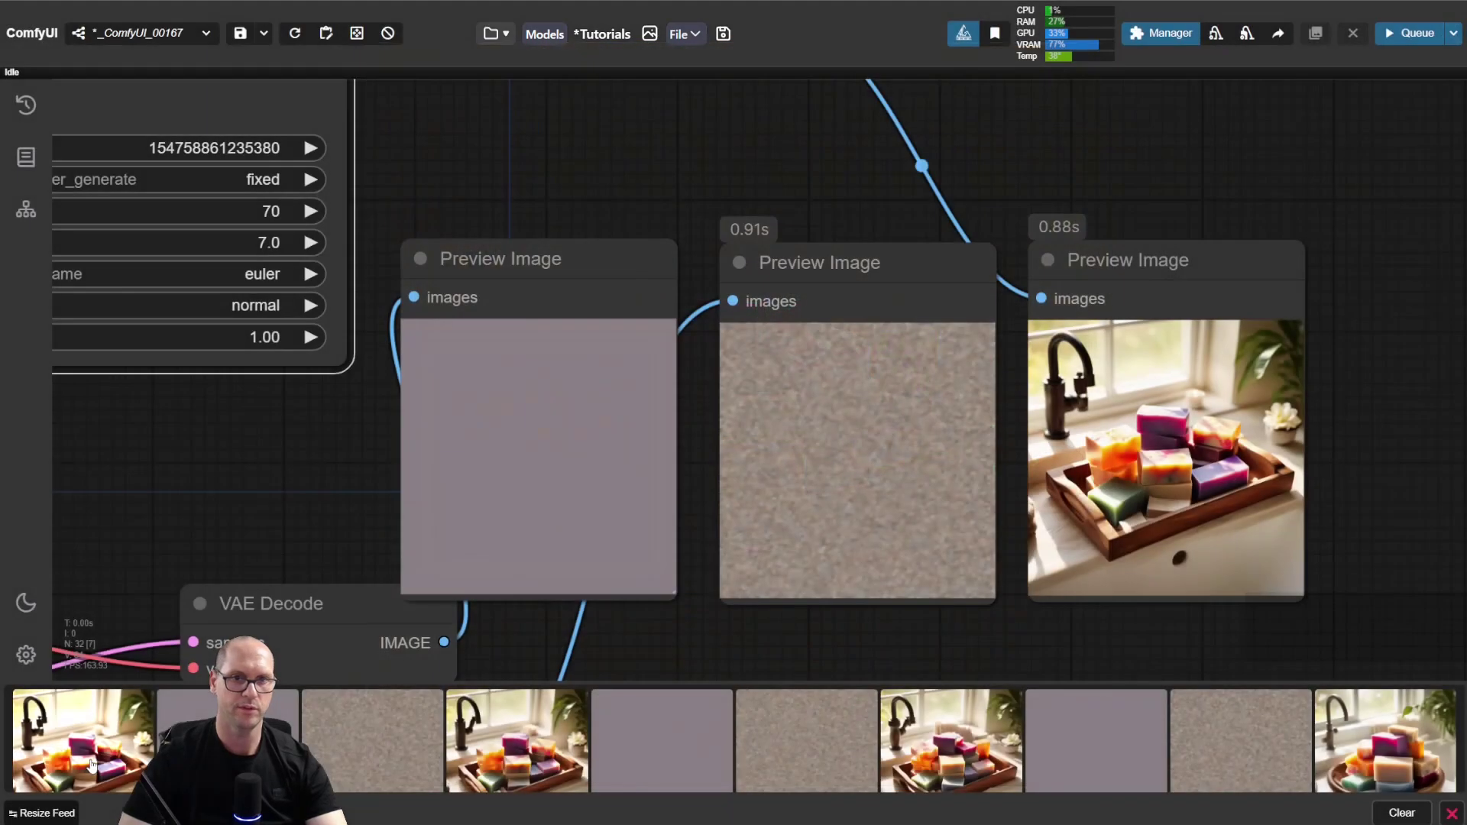
click(91, 764)
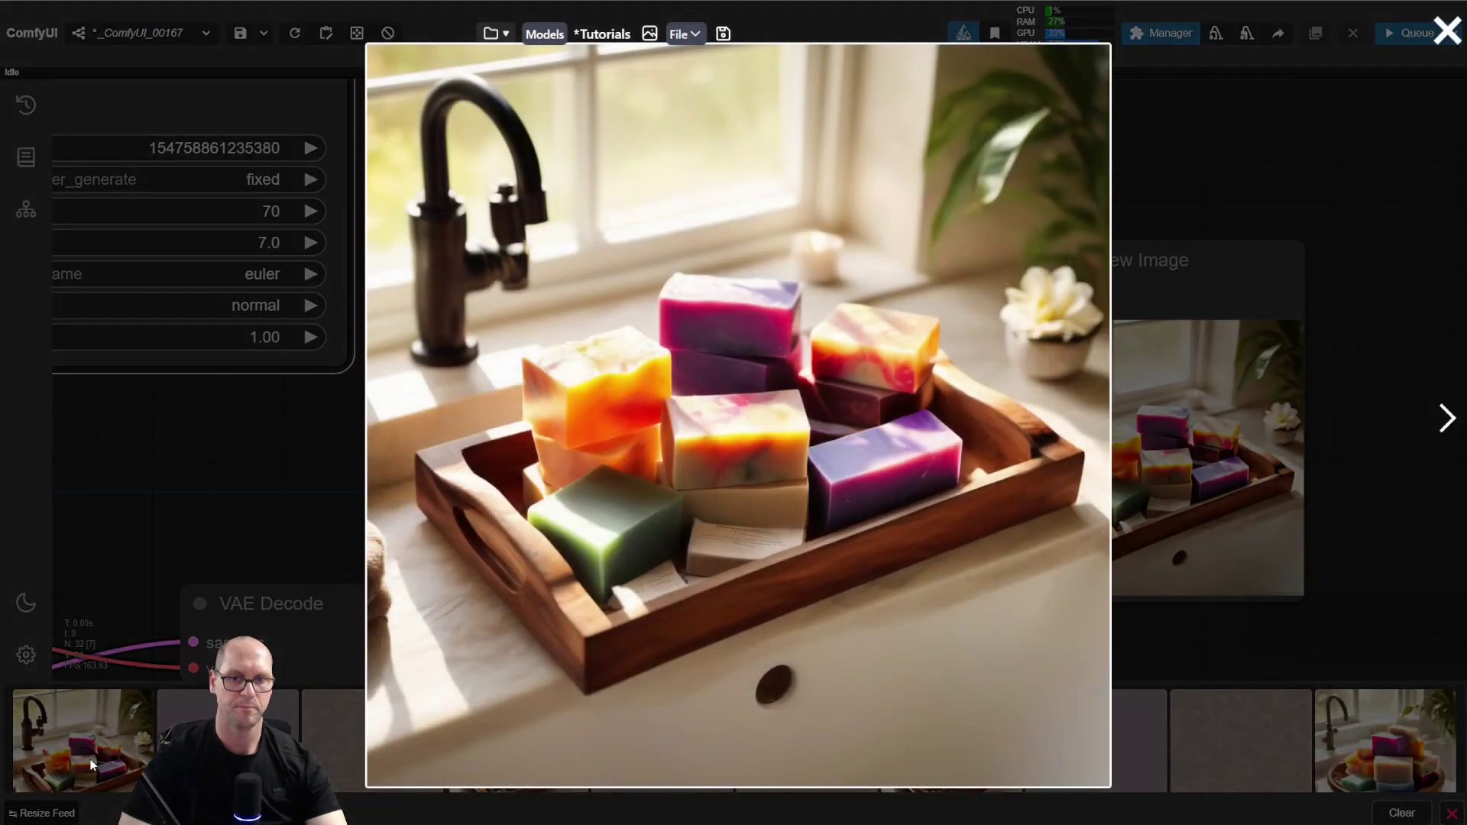
click(238, 493)
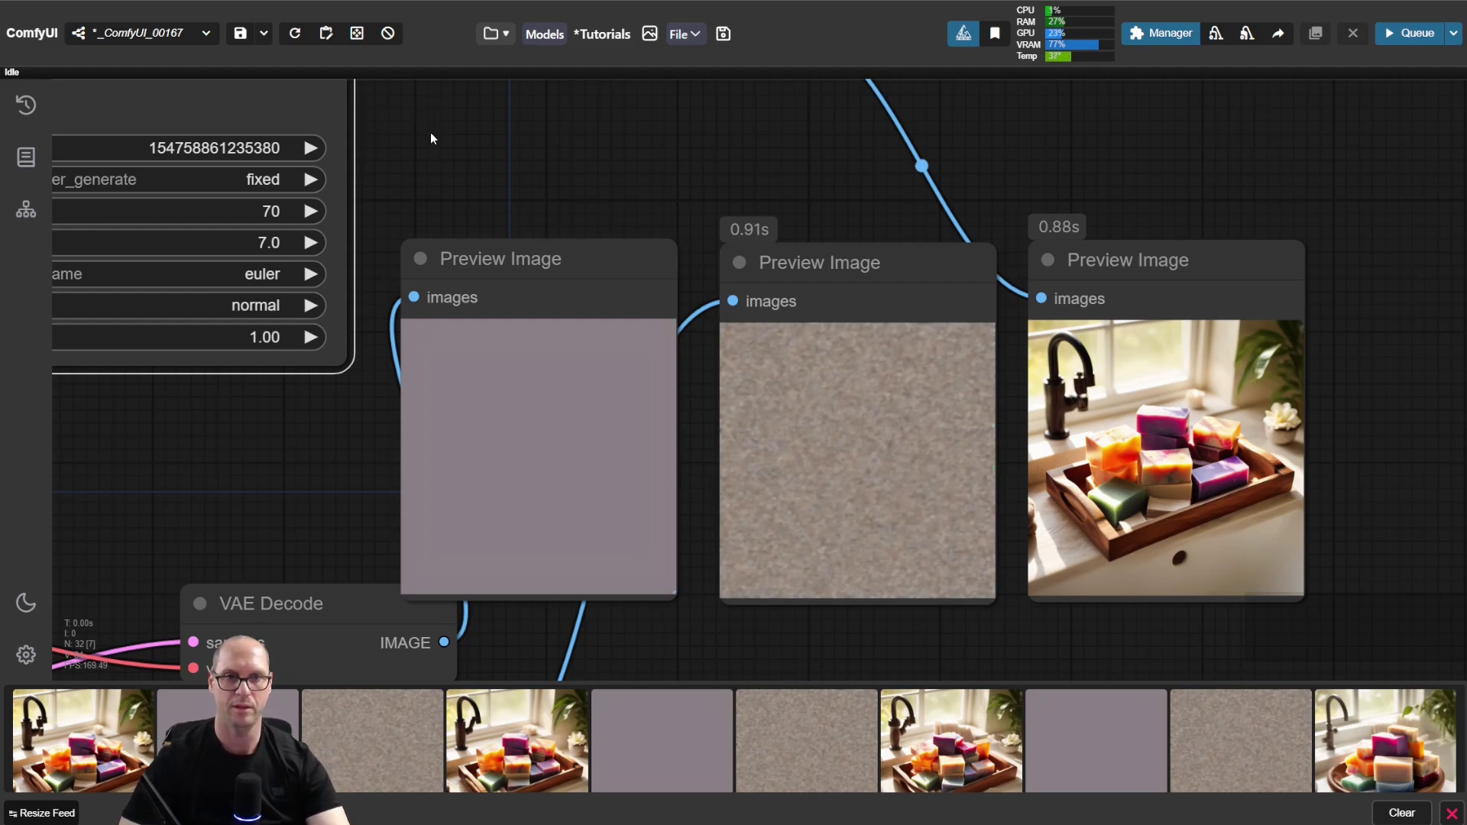
Add a CLIP Set Last Layer node above the KSampler and set its stop_at_clip_layer to -2.
drag(431, 138, 575, 194)
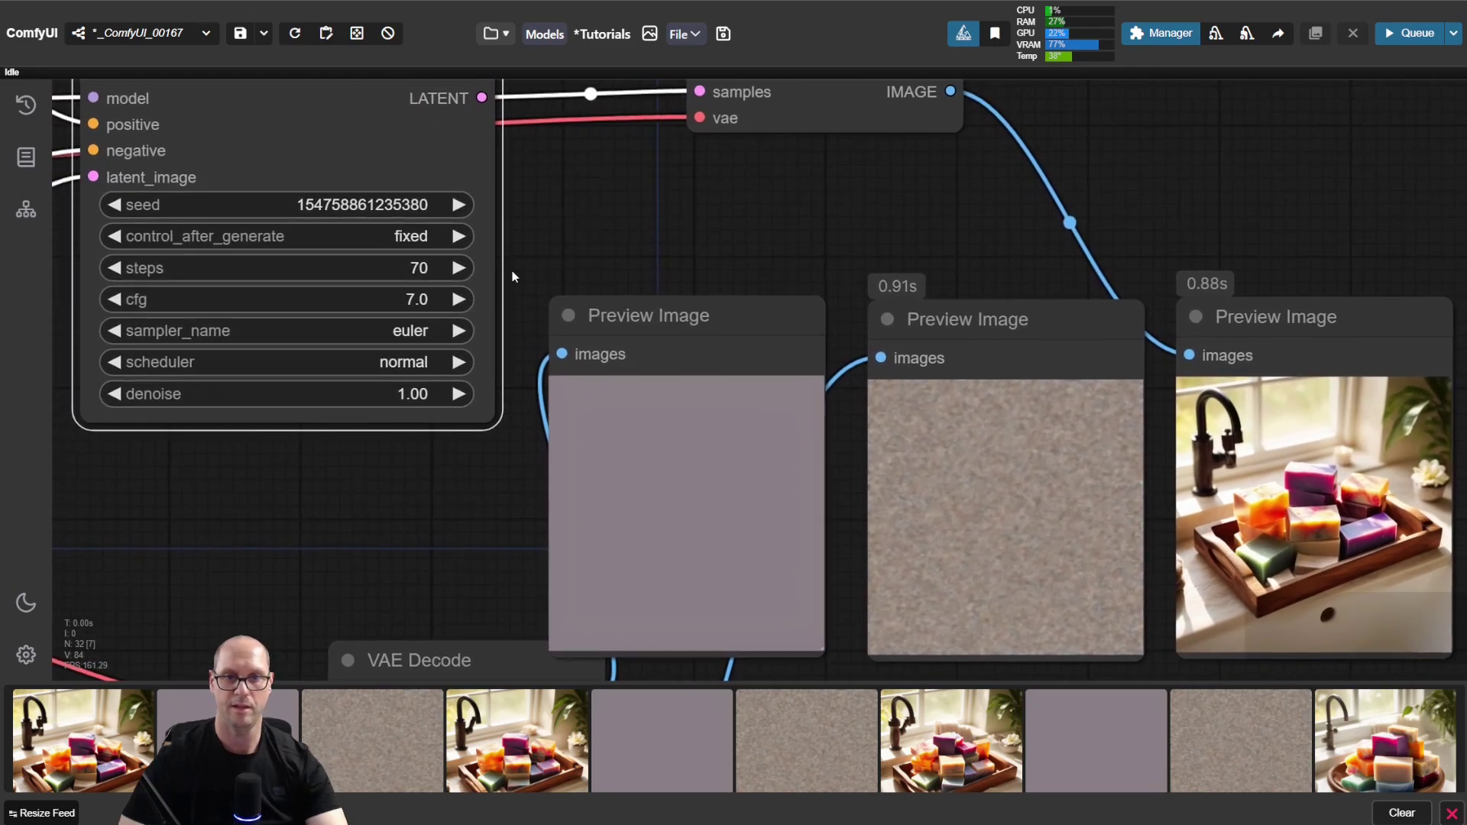
scroll(859, 295, down, 4)
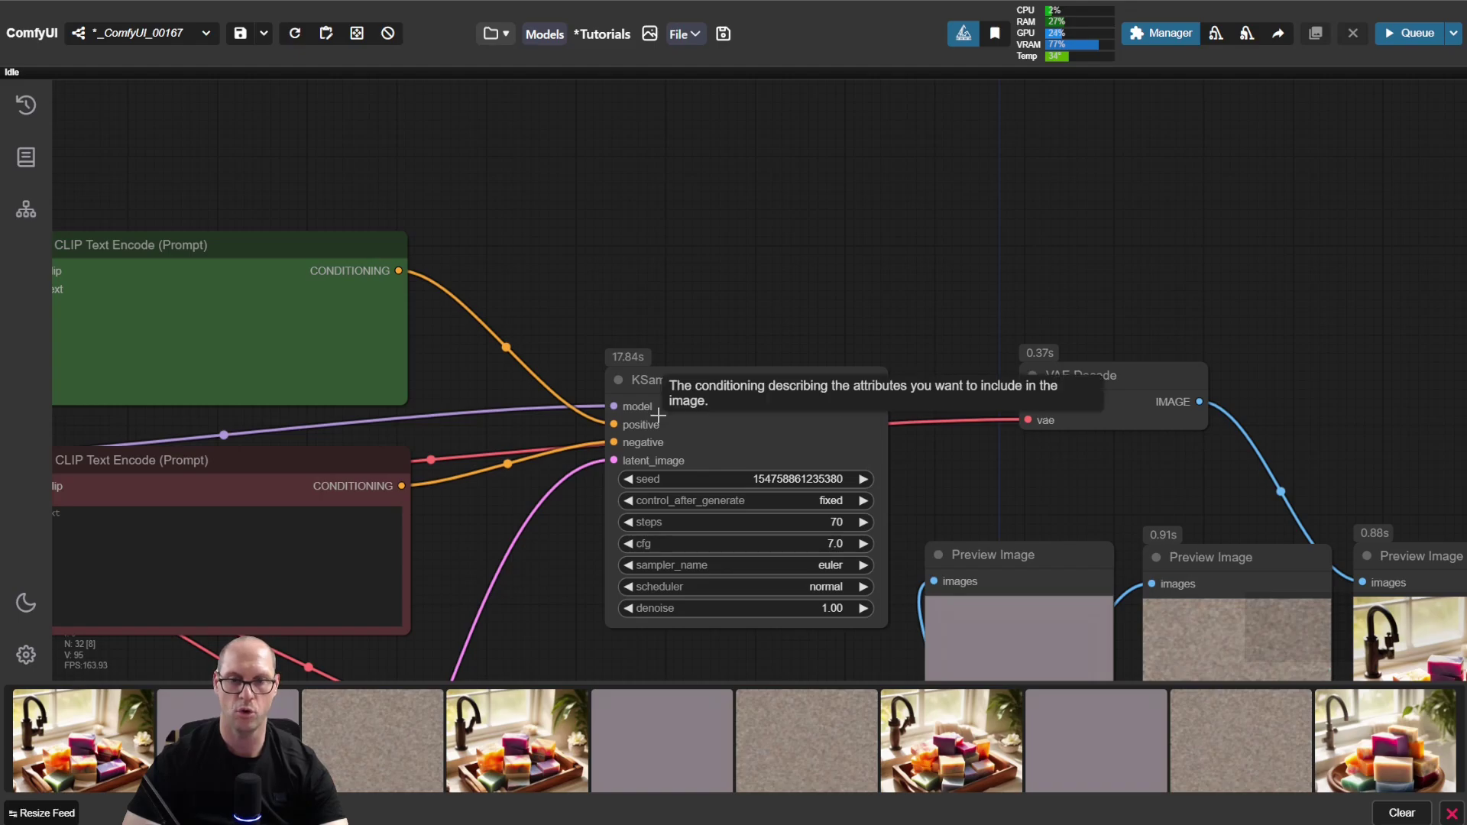
double_click(575, 207)
text(clipi set)
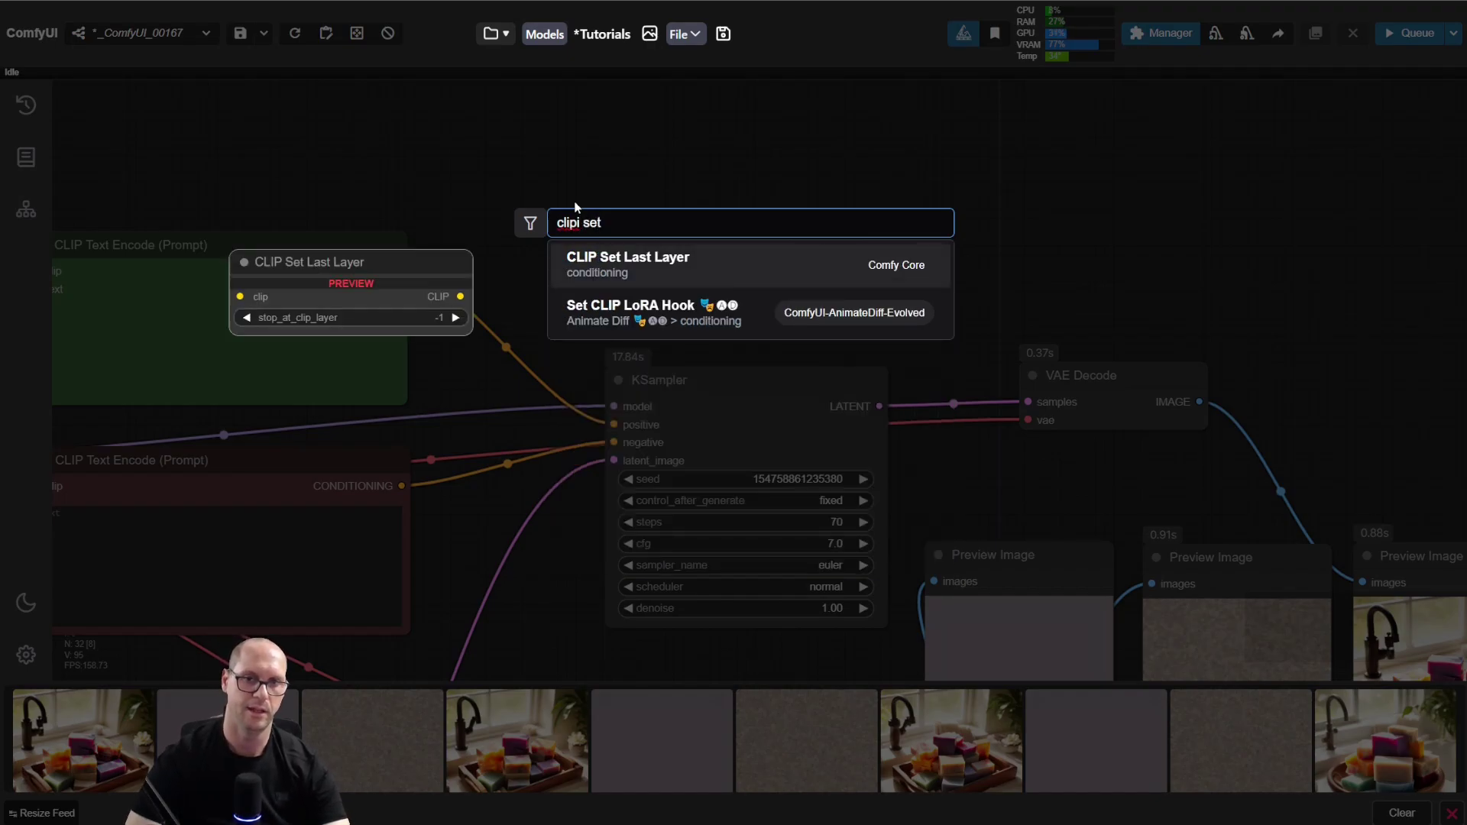
key(Return)
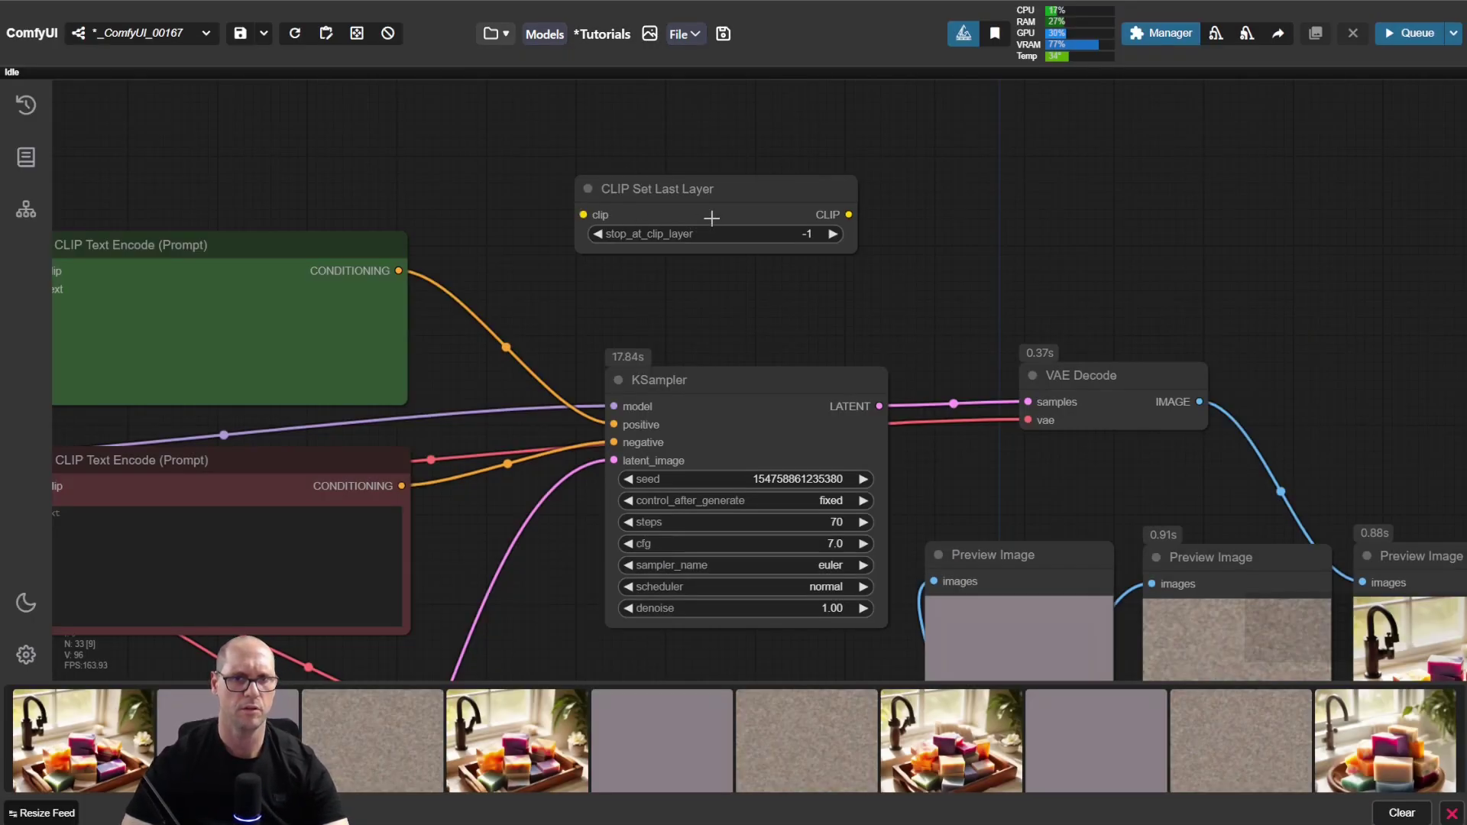
click(597, 234)
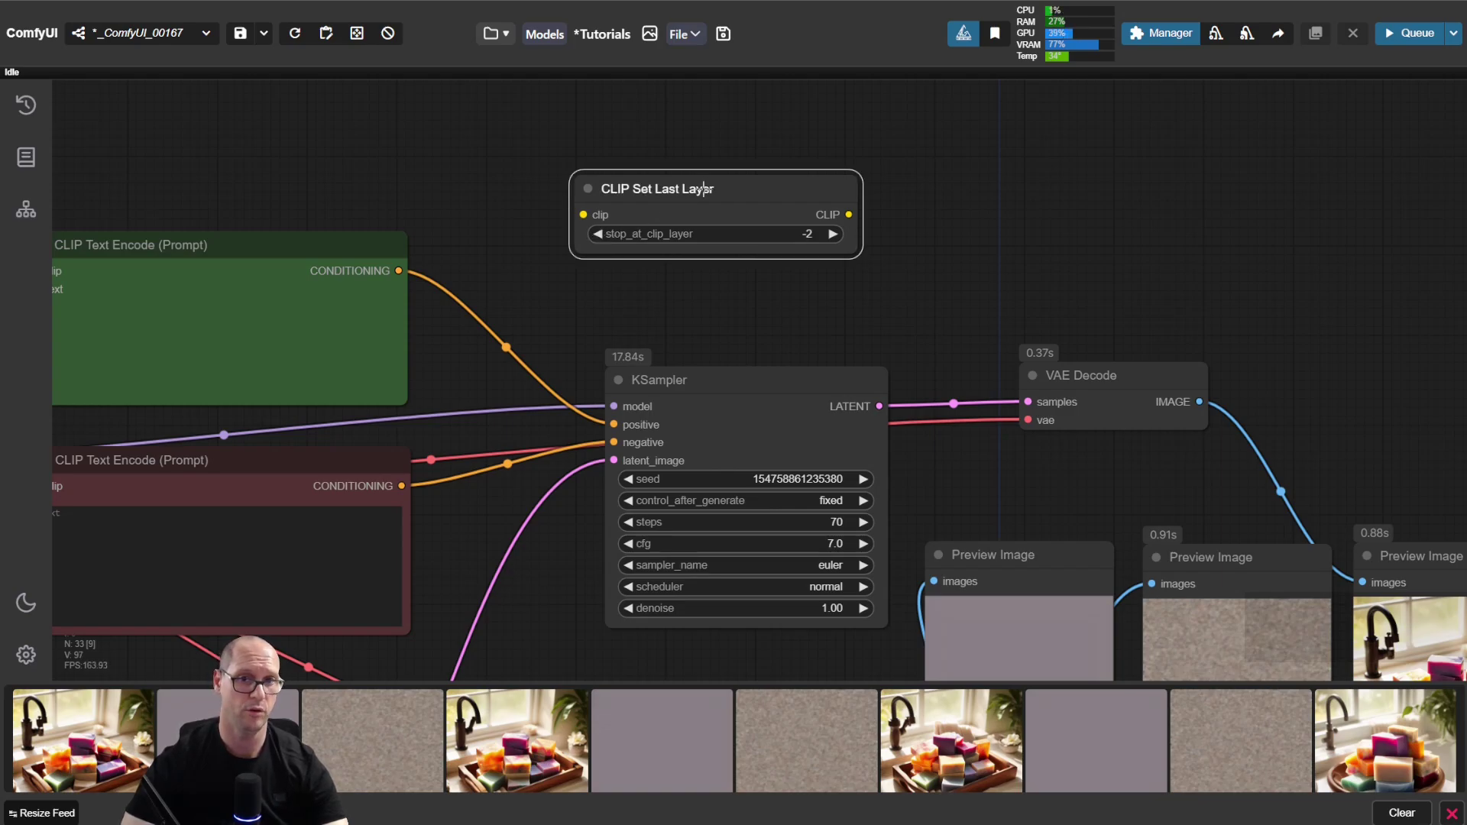
drag(704, 189, 635, 155)
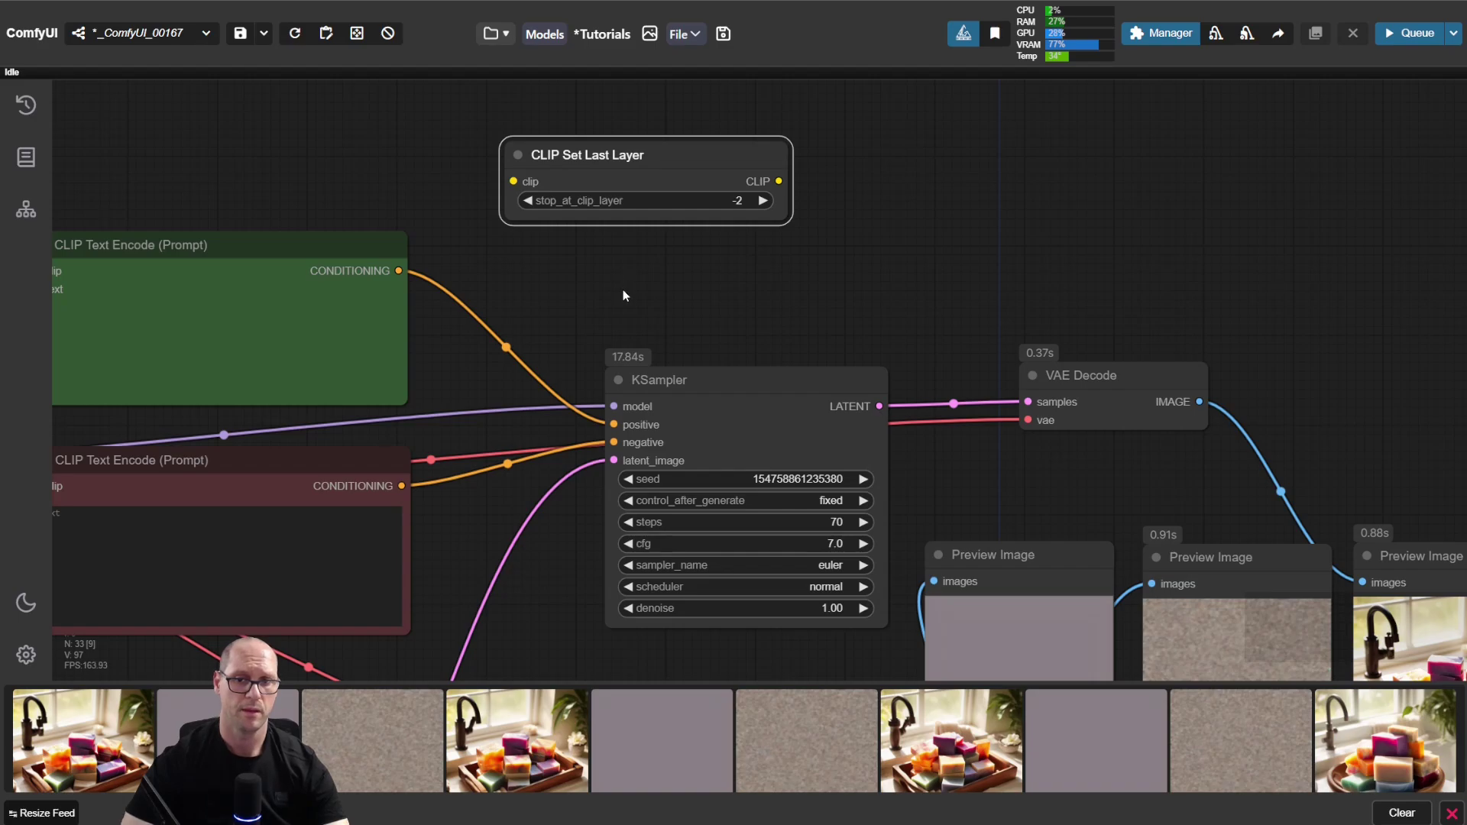
Move both Load Checkpoint nodes aside and place CLIP Set Last Layer between the delta_v10 checkpoint and the CLIP Text Encode nodes.
drag(626, 291, 591, 281)
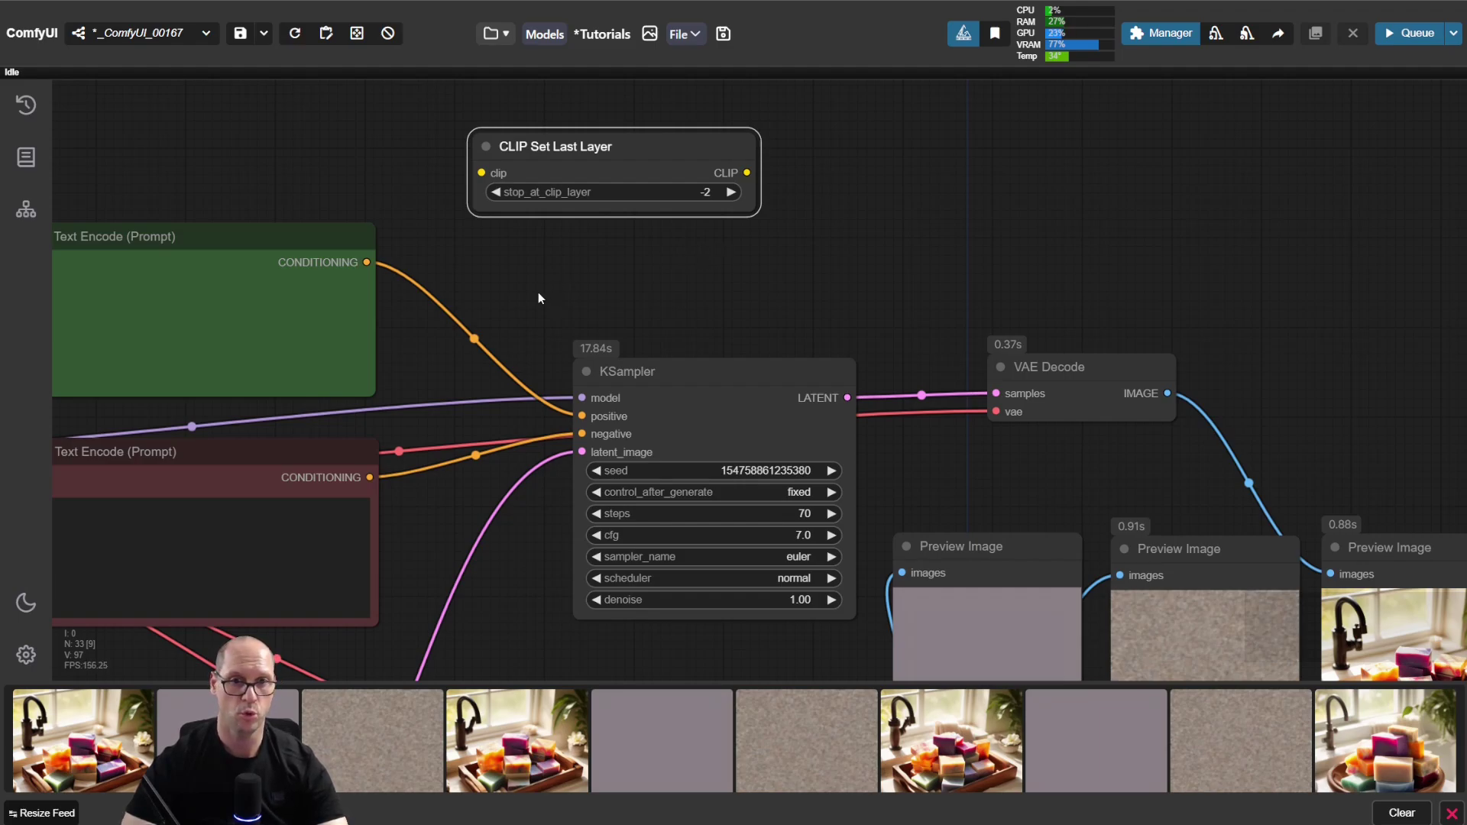
drag(538, 298, 1233, 256)
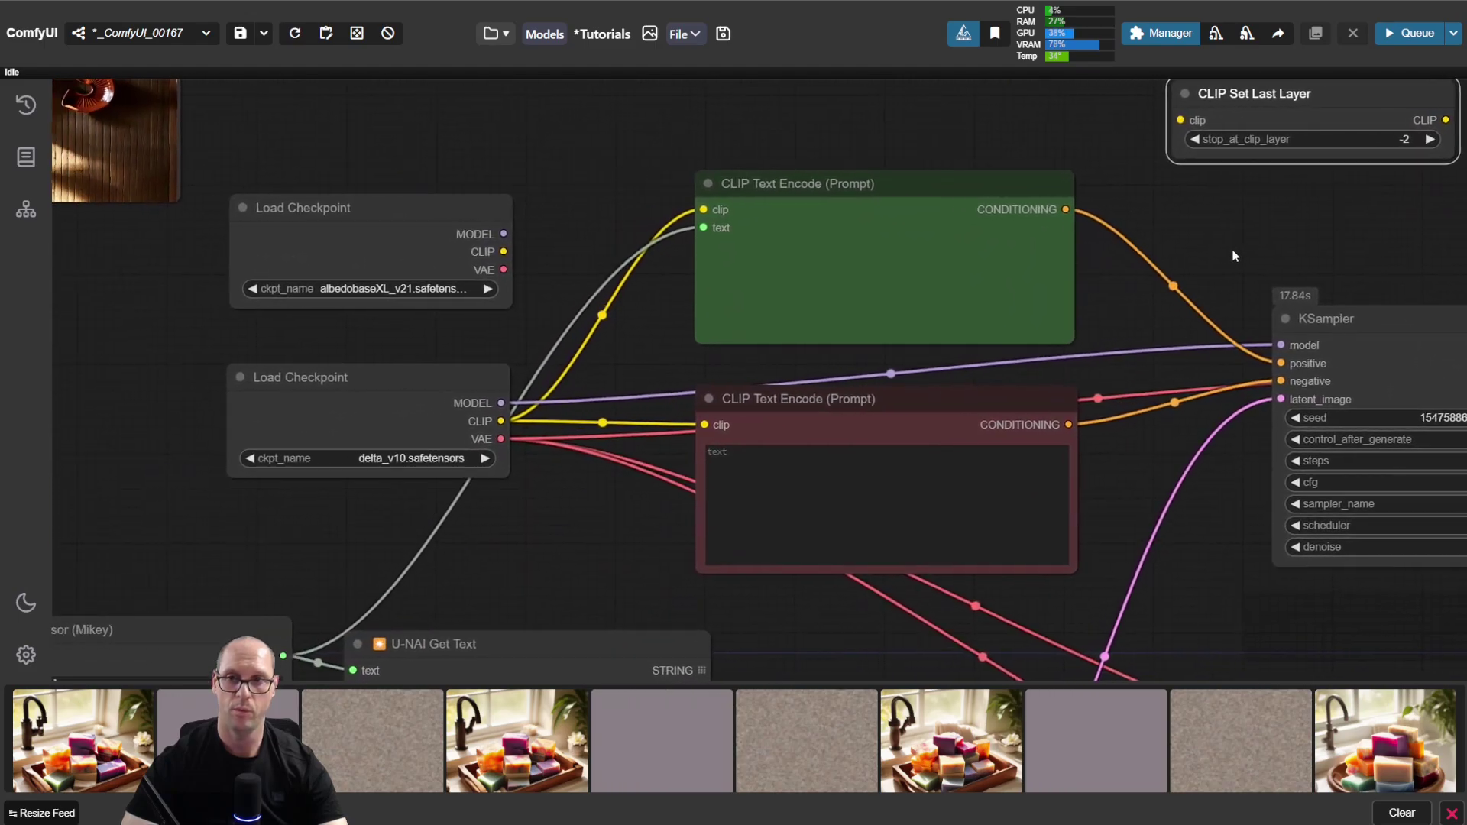
drag(454, 385, 213, 384)
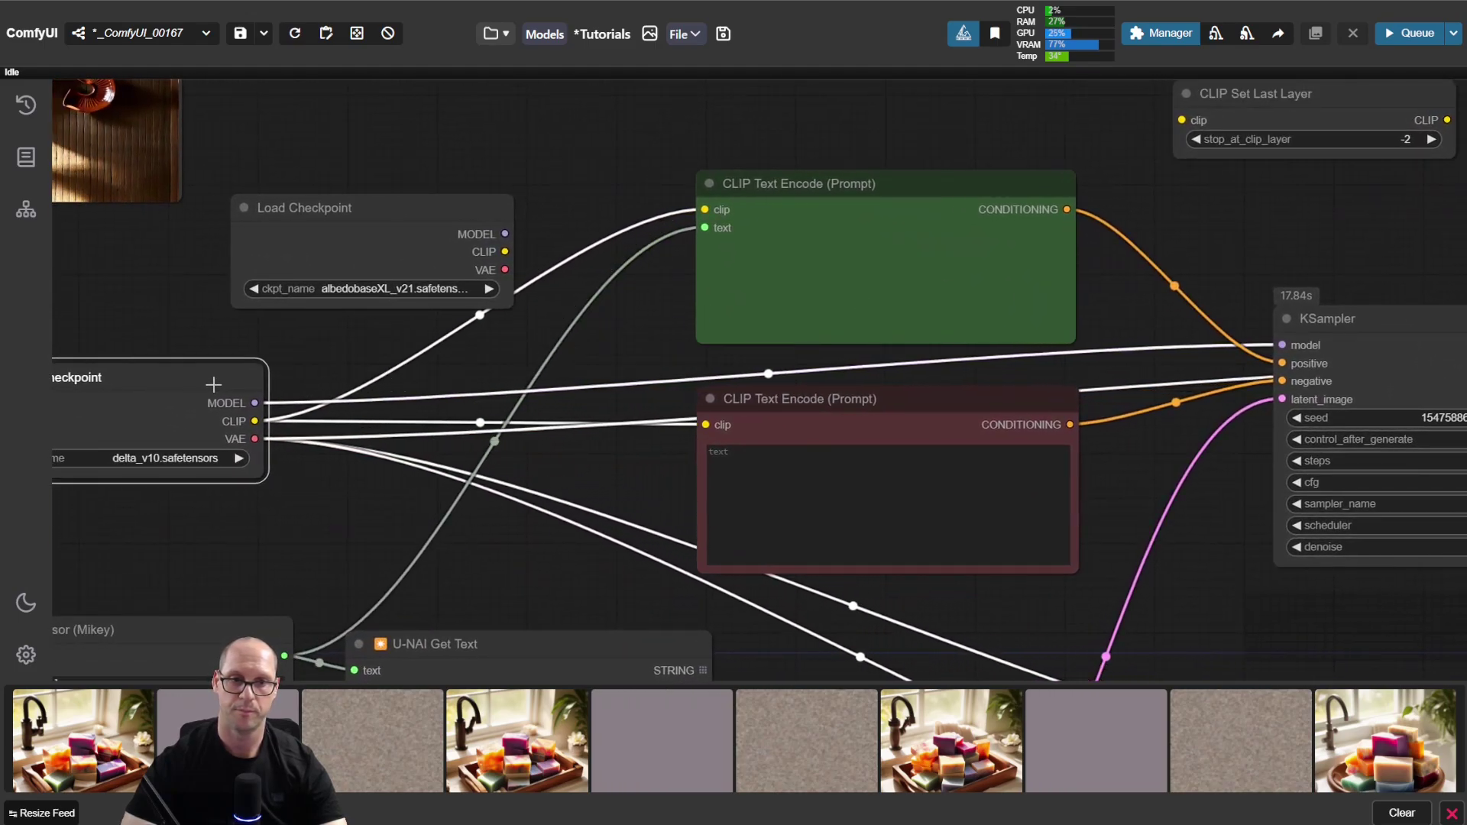
drag(1337, 96, 512, 315)
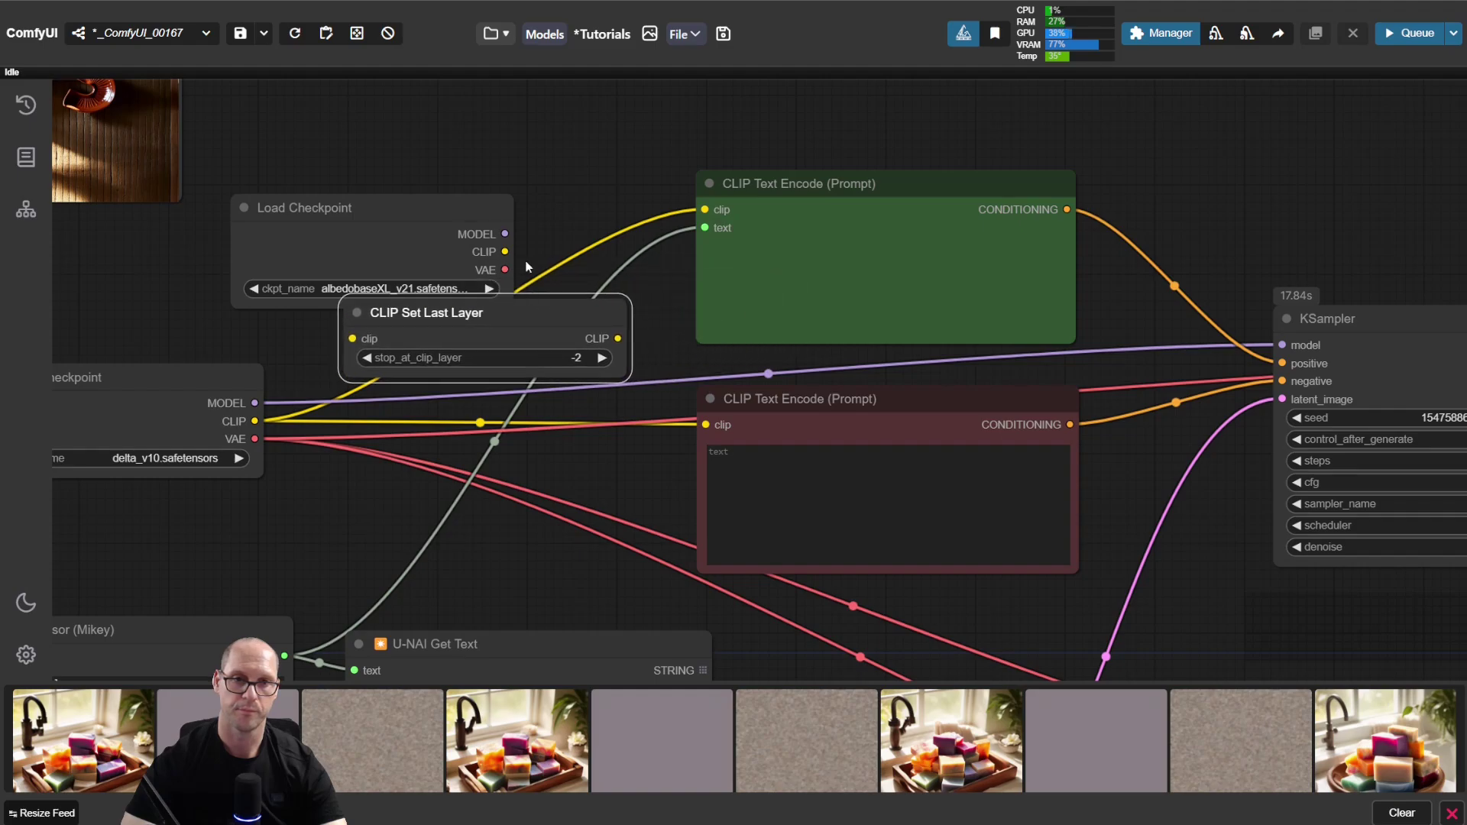
drag(462, 207, 518, 81)
drag(472, 351, 430, 269)
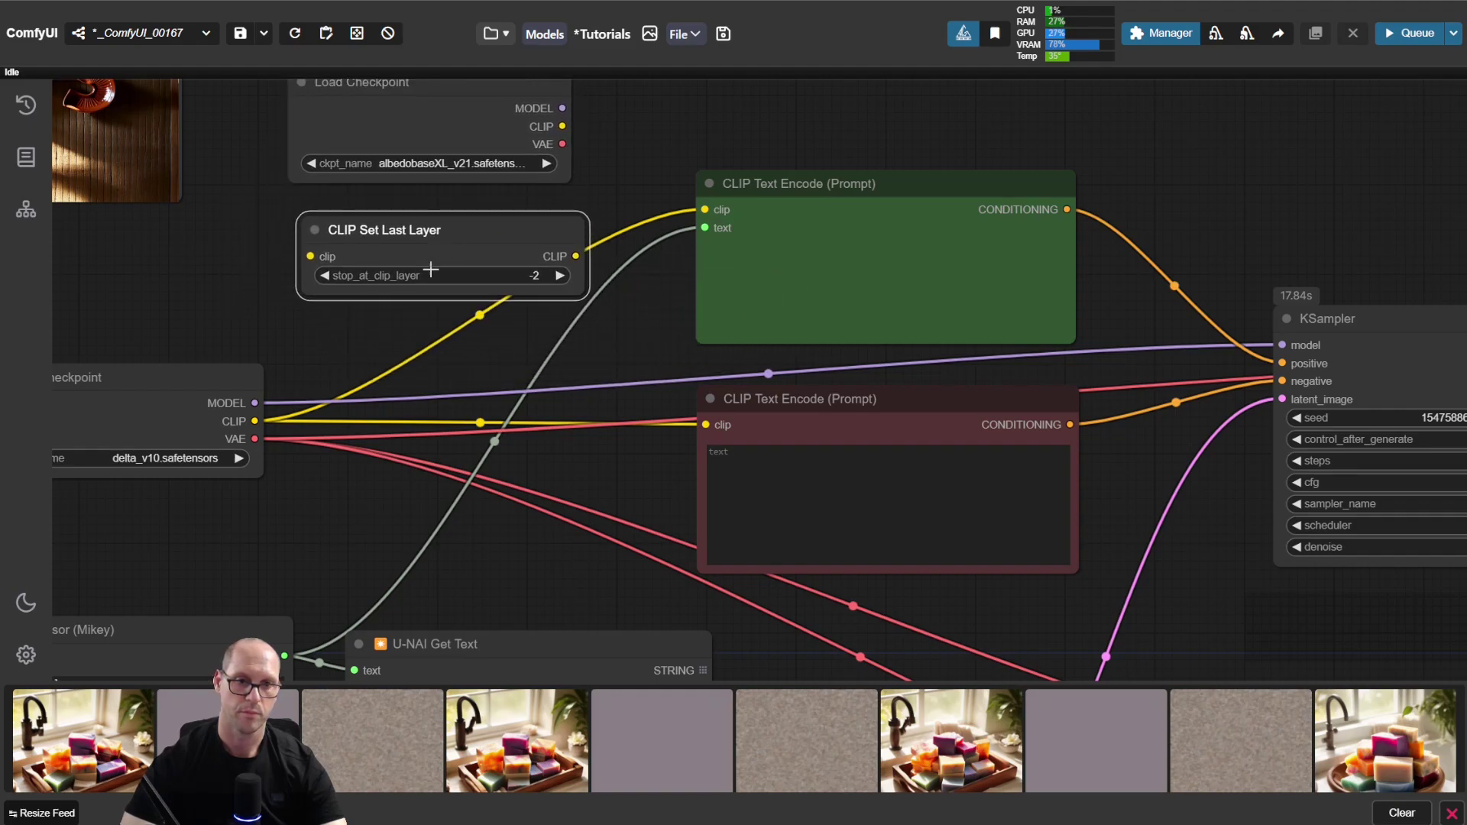
Route the delta_v10 checkpoint's CLIP output through CLIP Set Last Layer into both CLIP Text Encode nodes and run the workflow.
drag(254, 421, 311, 256)
drag(576, 255, 704, 209)
drag(576, 256, 704, 425)
drag(492, 233, 506, 291)
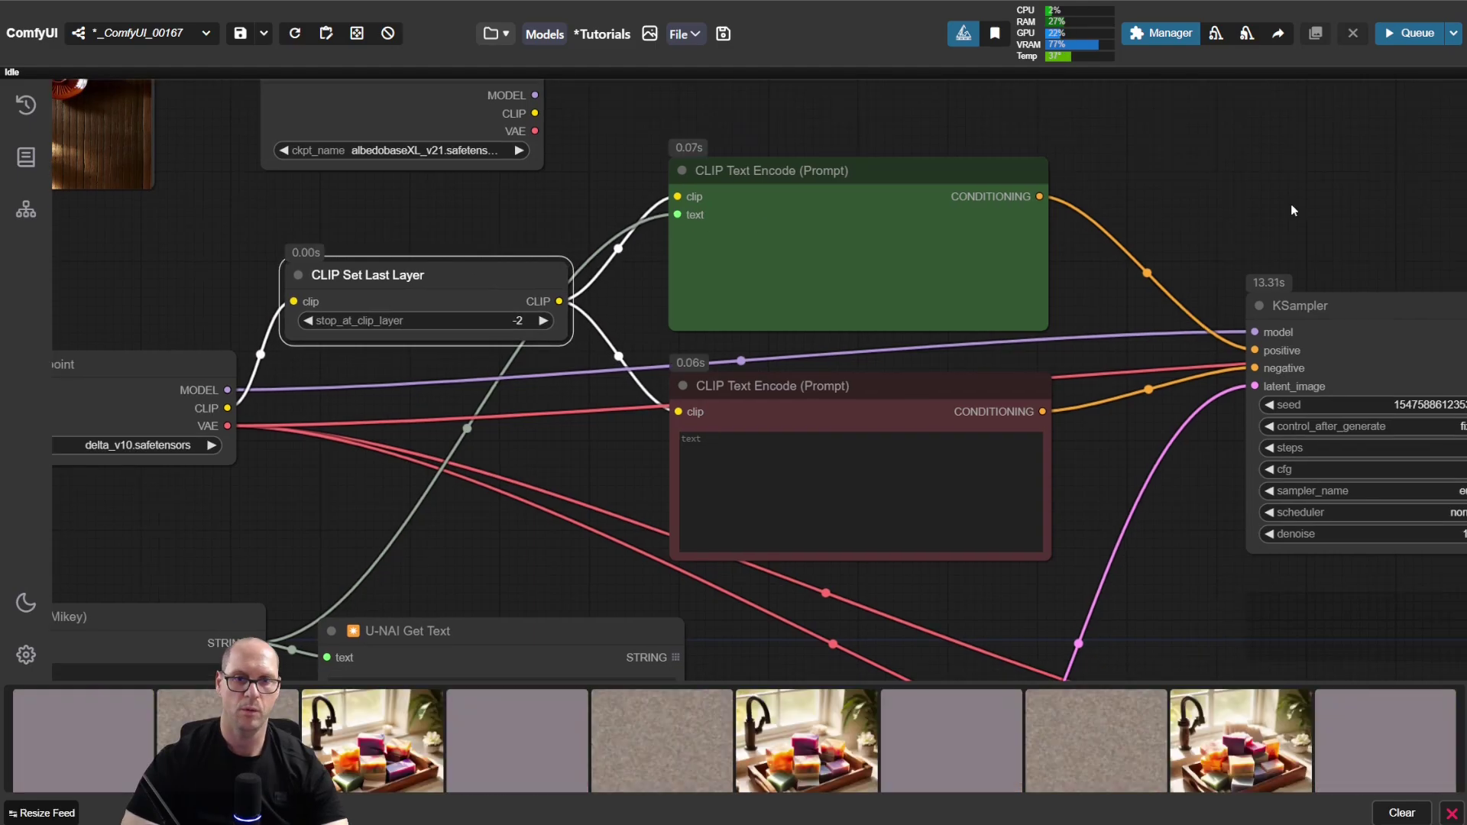
drag(1291, 203, 403, 146)
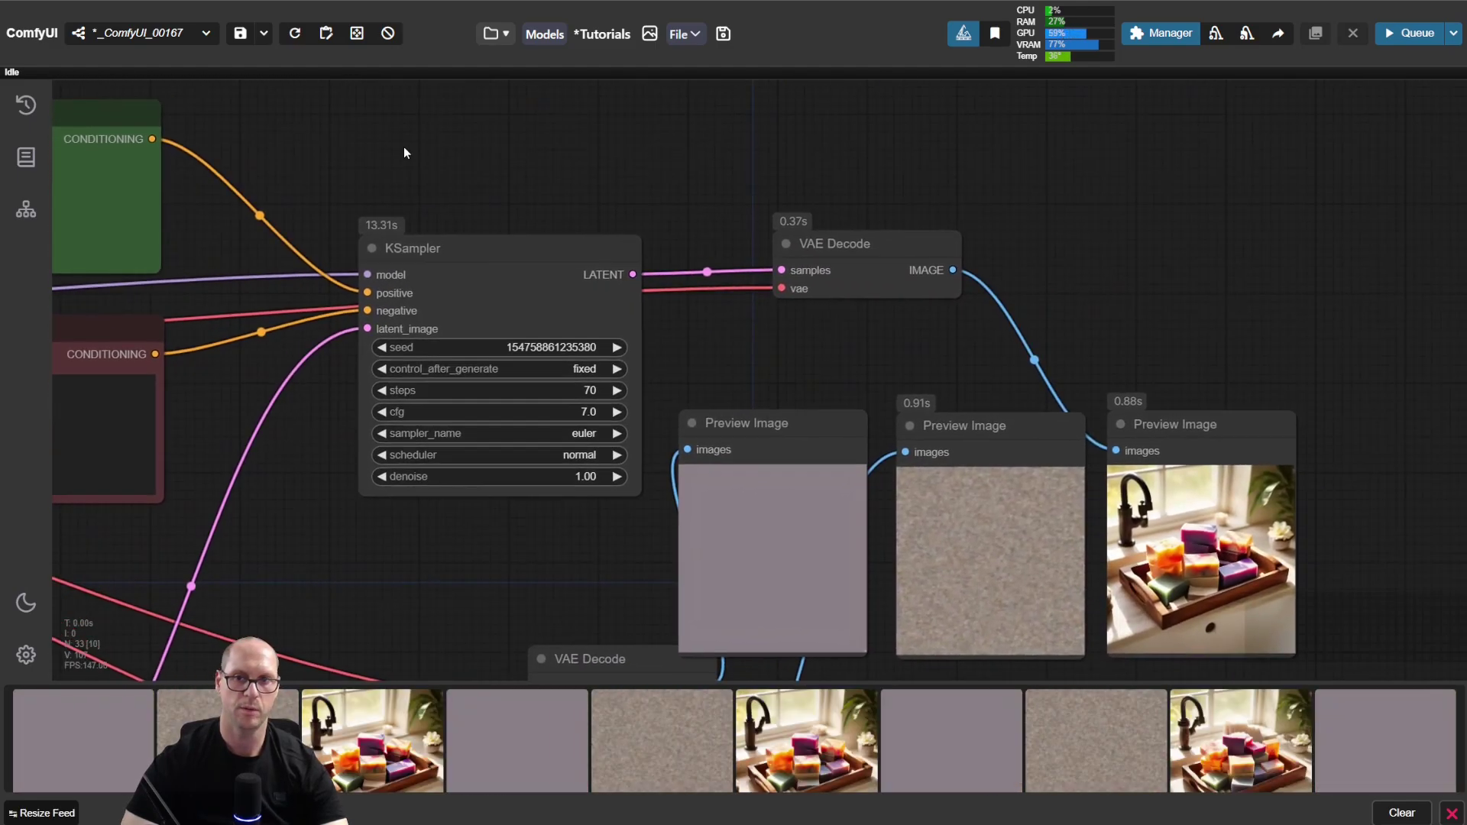
Set the KSampler steps to 25 and run the workflow.
scroll(654, 182, down, 1)
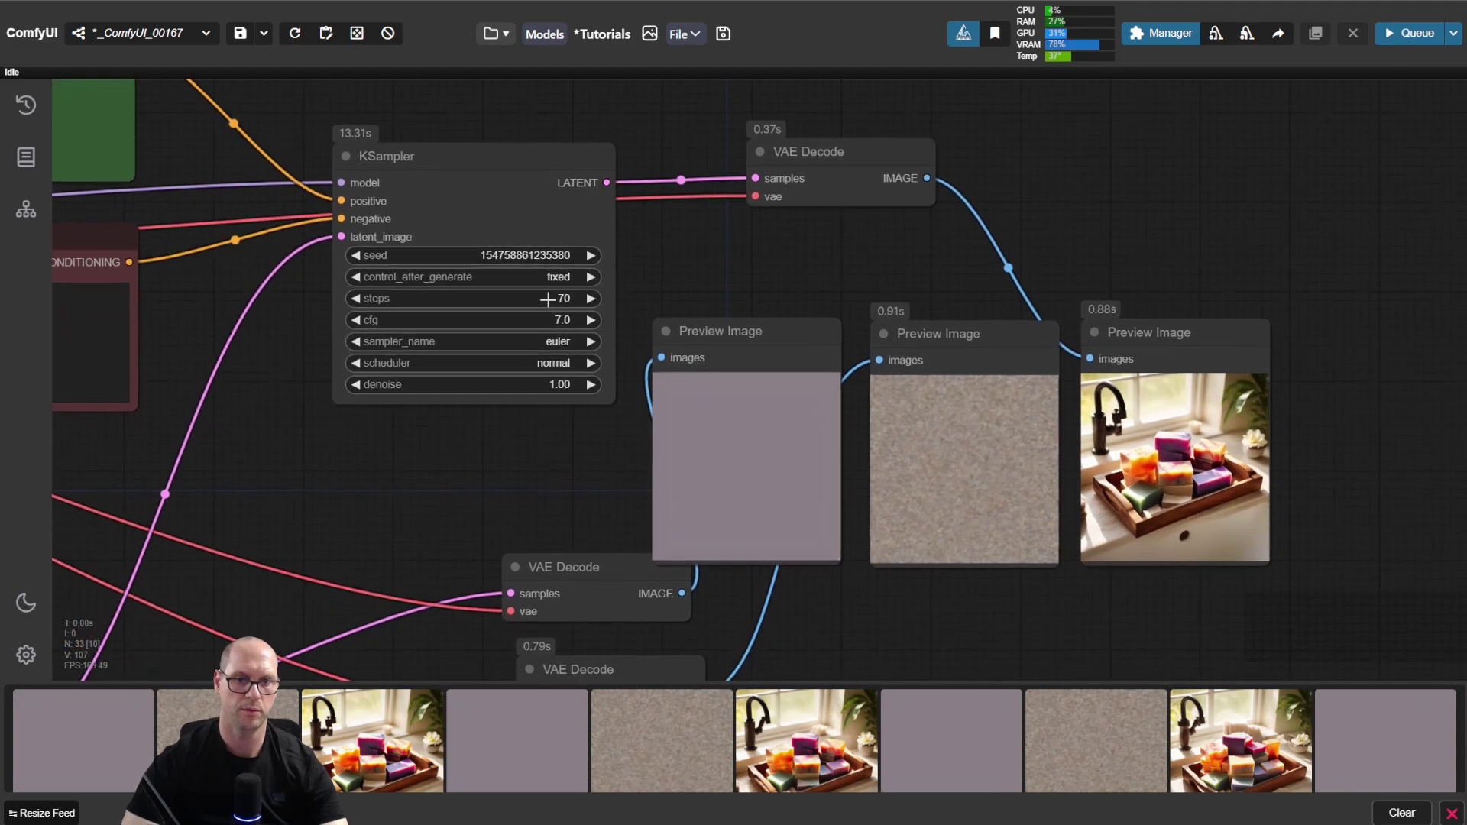
click(547, 299)
text(25)
key(Return)
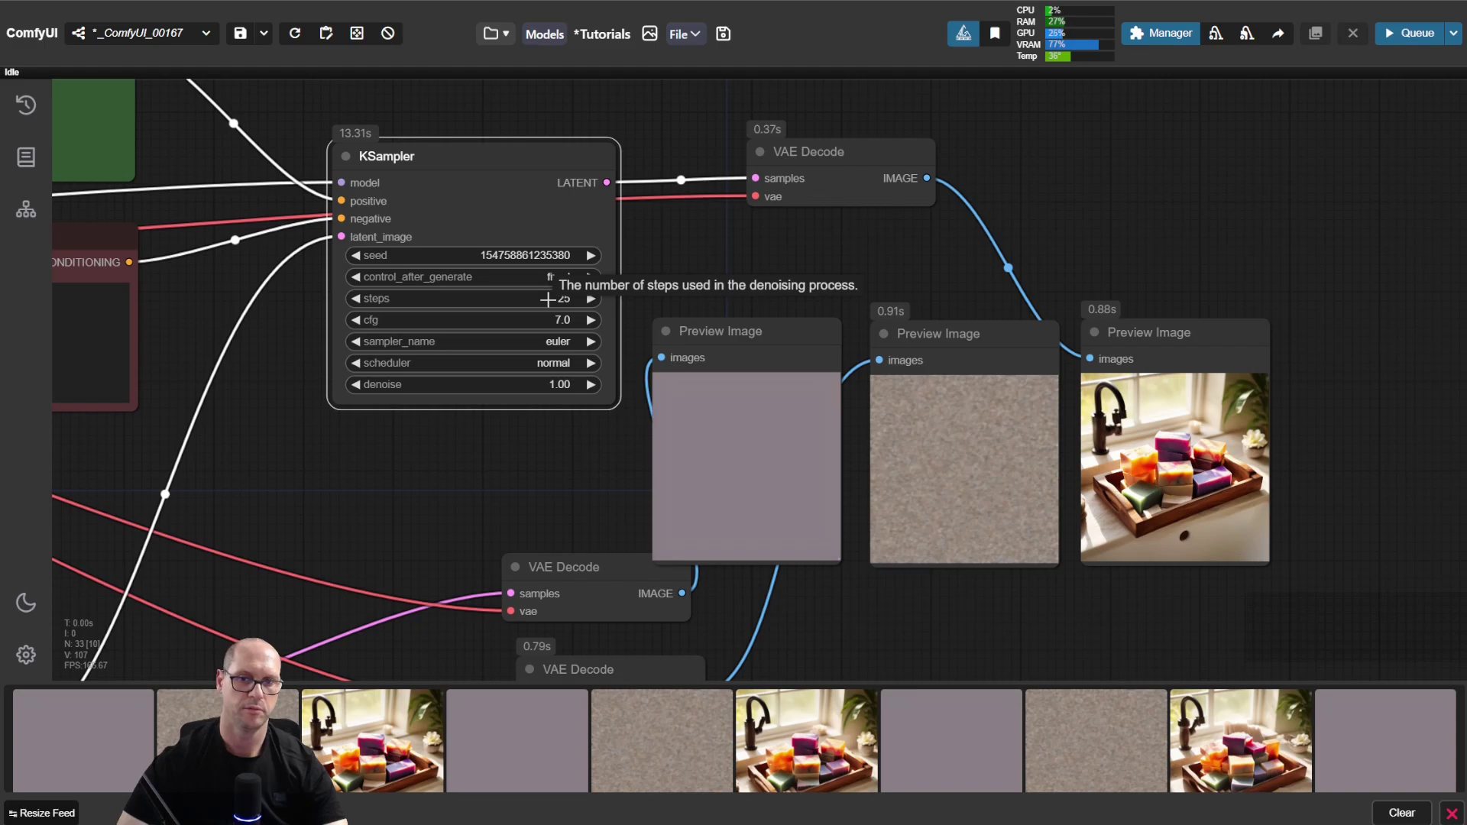
key(ctrl+Return)
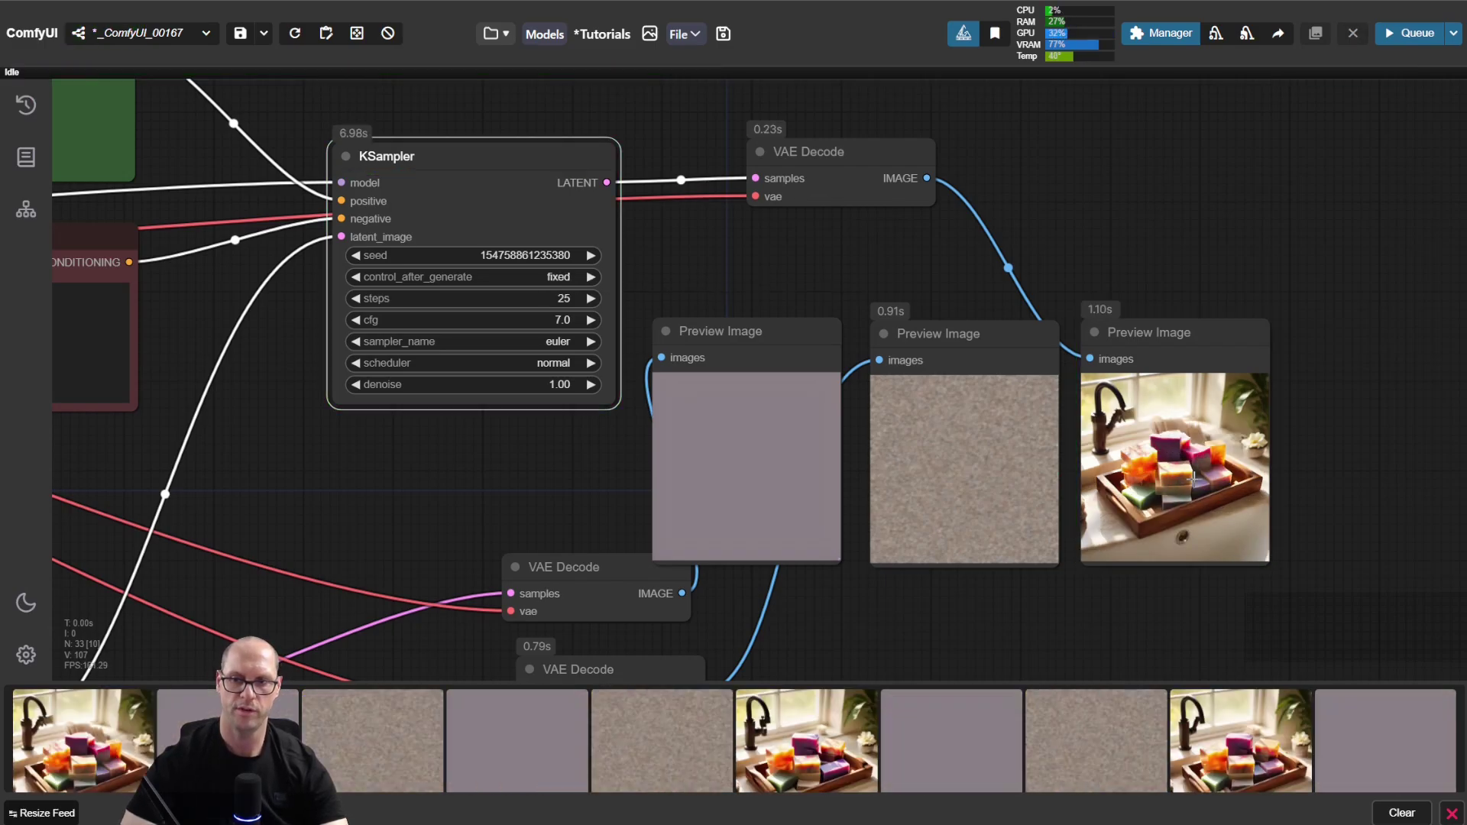
Set stop_at_clip_layer to -1 in the CLIP Set Last Layer node.
drag(380, 470, 1035, 527)
click(289, 229)
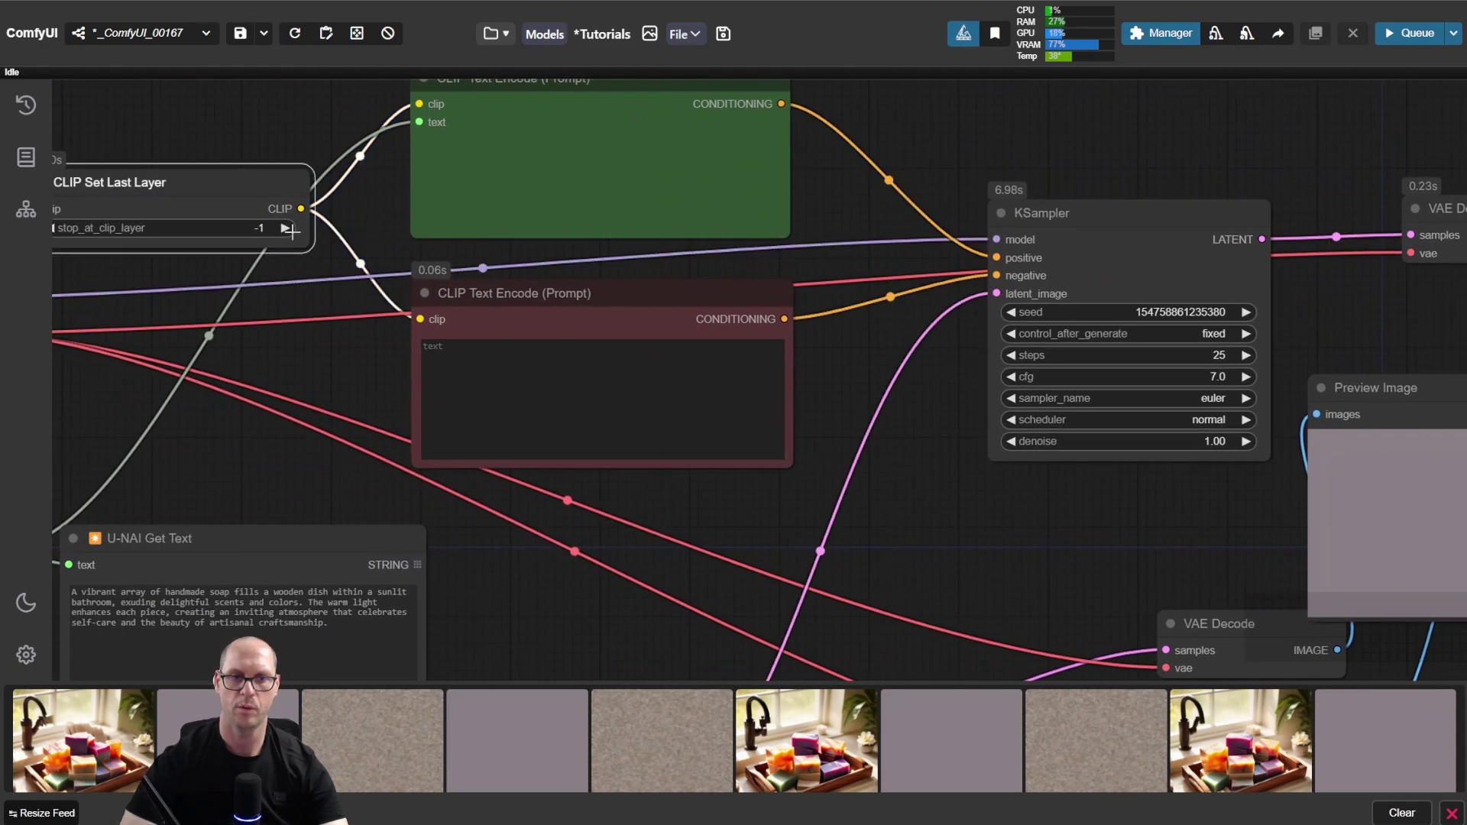
Duplicate the soap image's Preview Image node beside it, reroute the VAE Decode image output to the copy, and run the workflow.
scroll(1300, 144, right, 10)
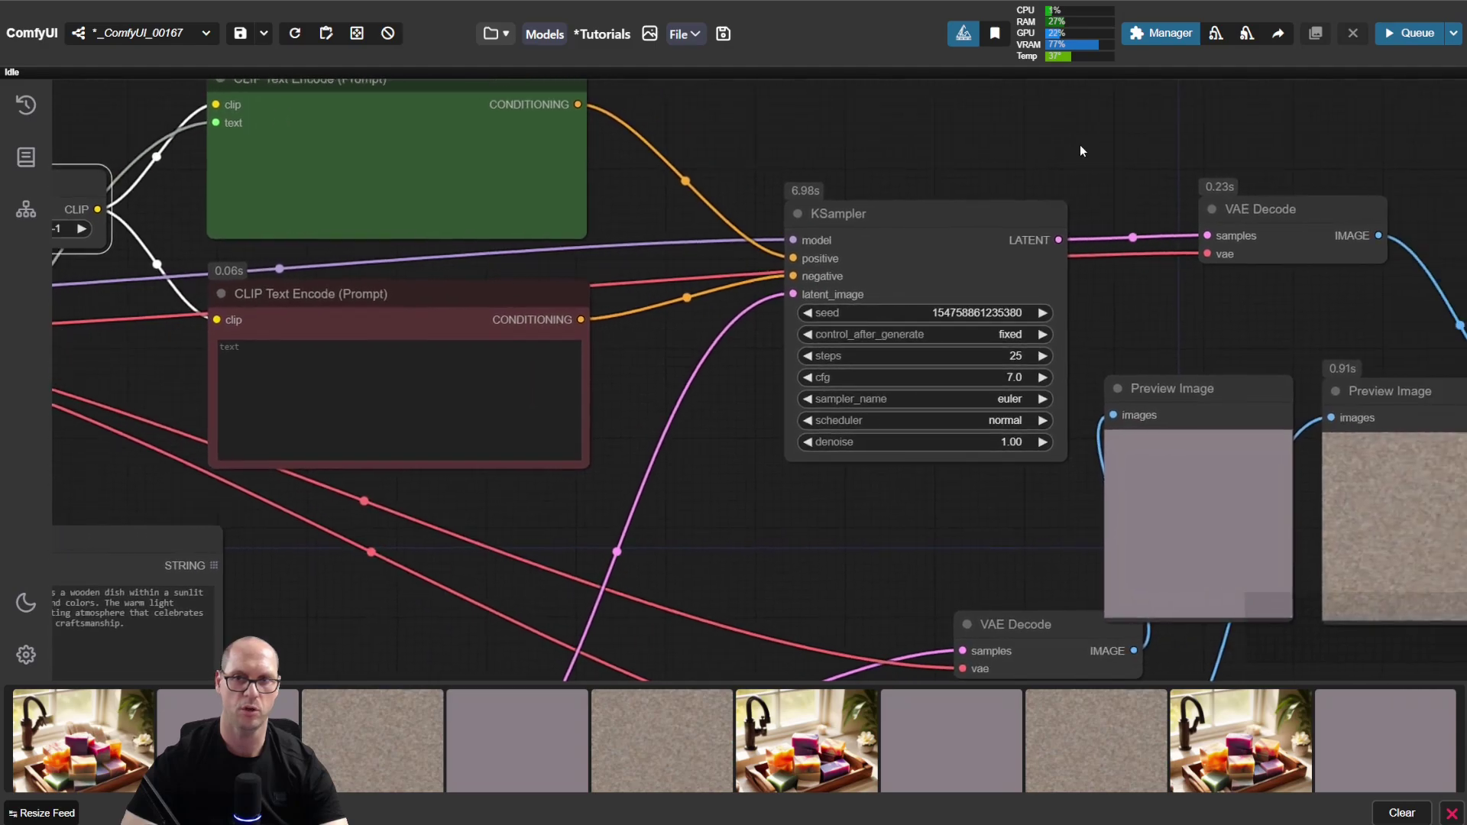
scroll(1021, 227, up, 2)
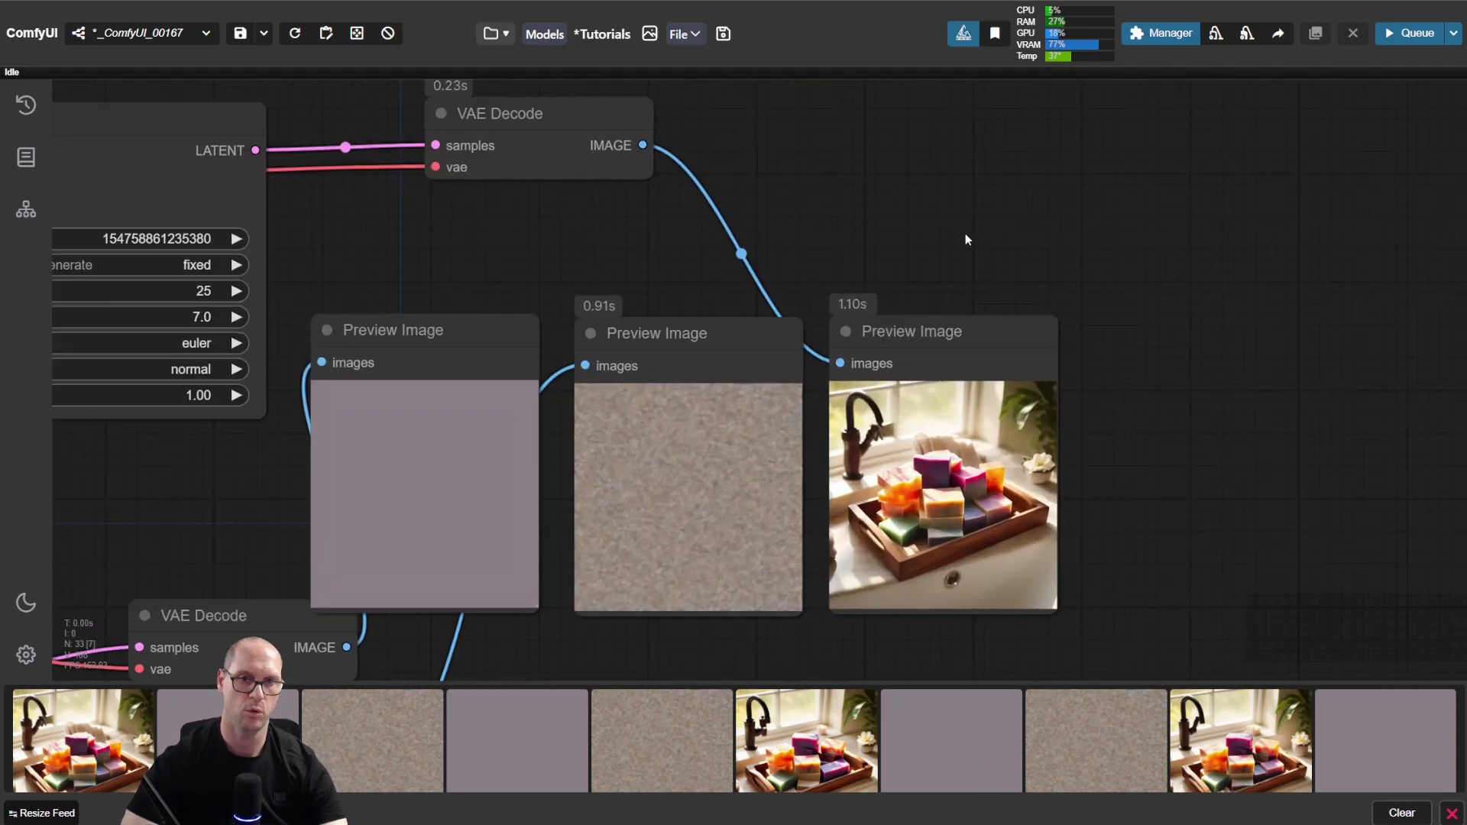
scroll(955, 230, up, 1)
scroll(964, 232, left, 1)
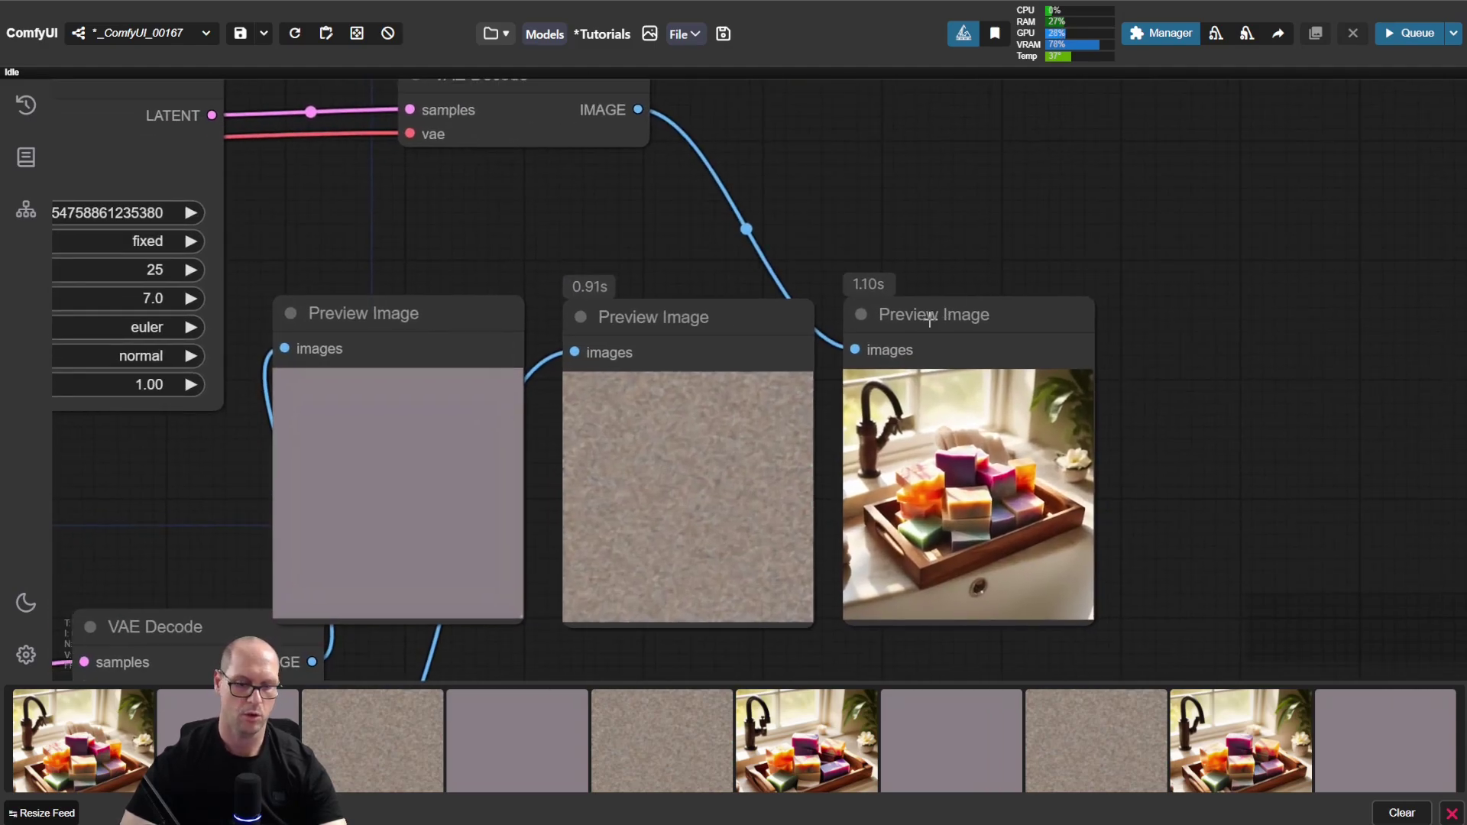
drag(929, 321, 1155, 330)
drag(855, 349, 1132, 357)
click(1108, 233)
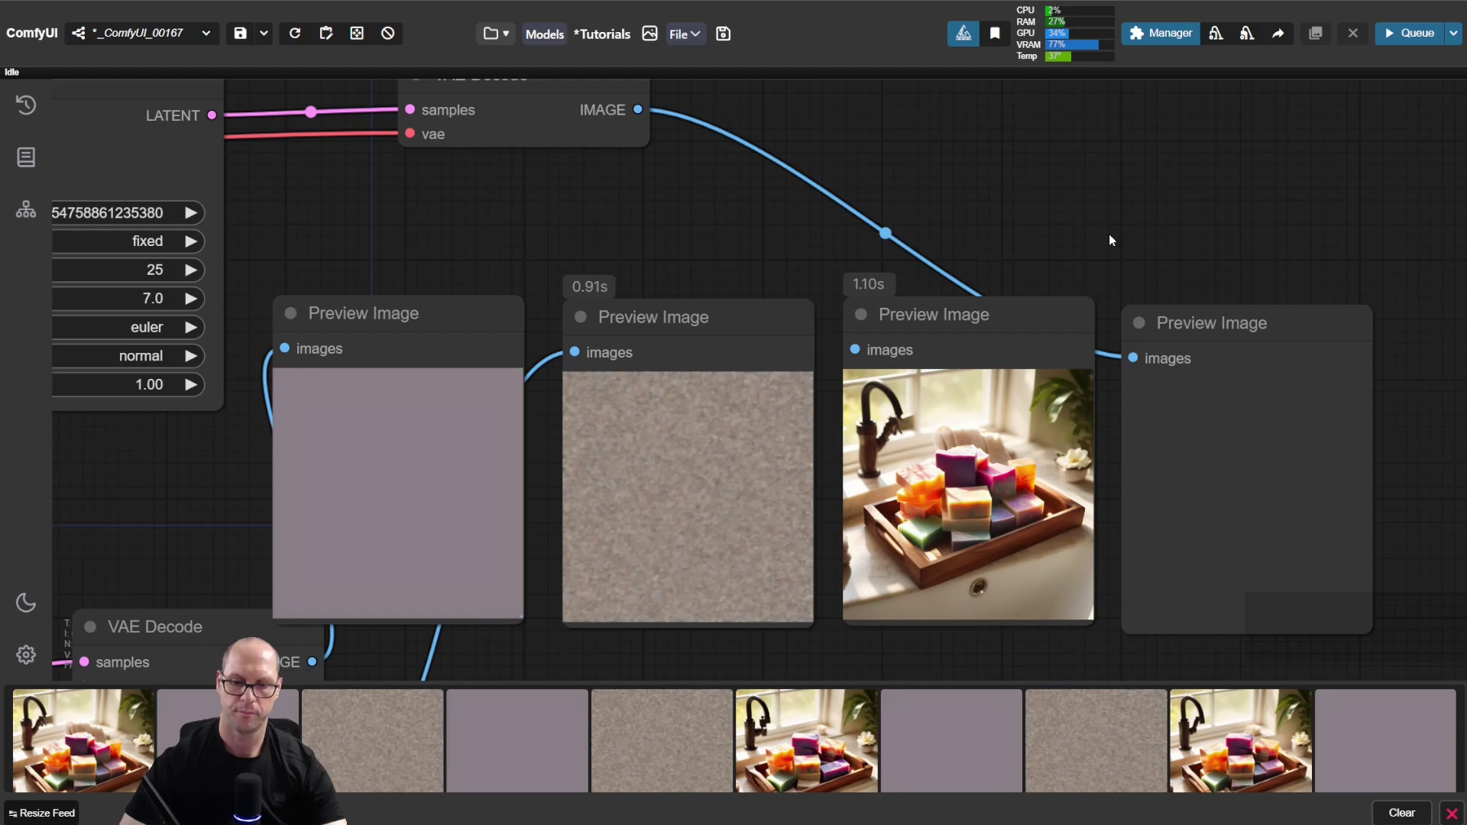
key(ctrl+Return)
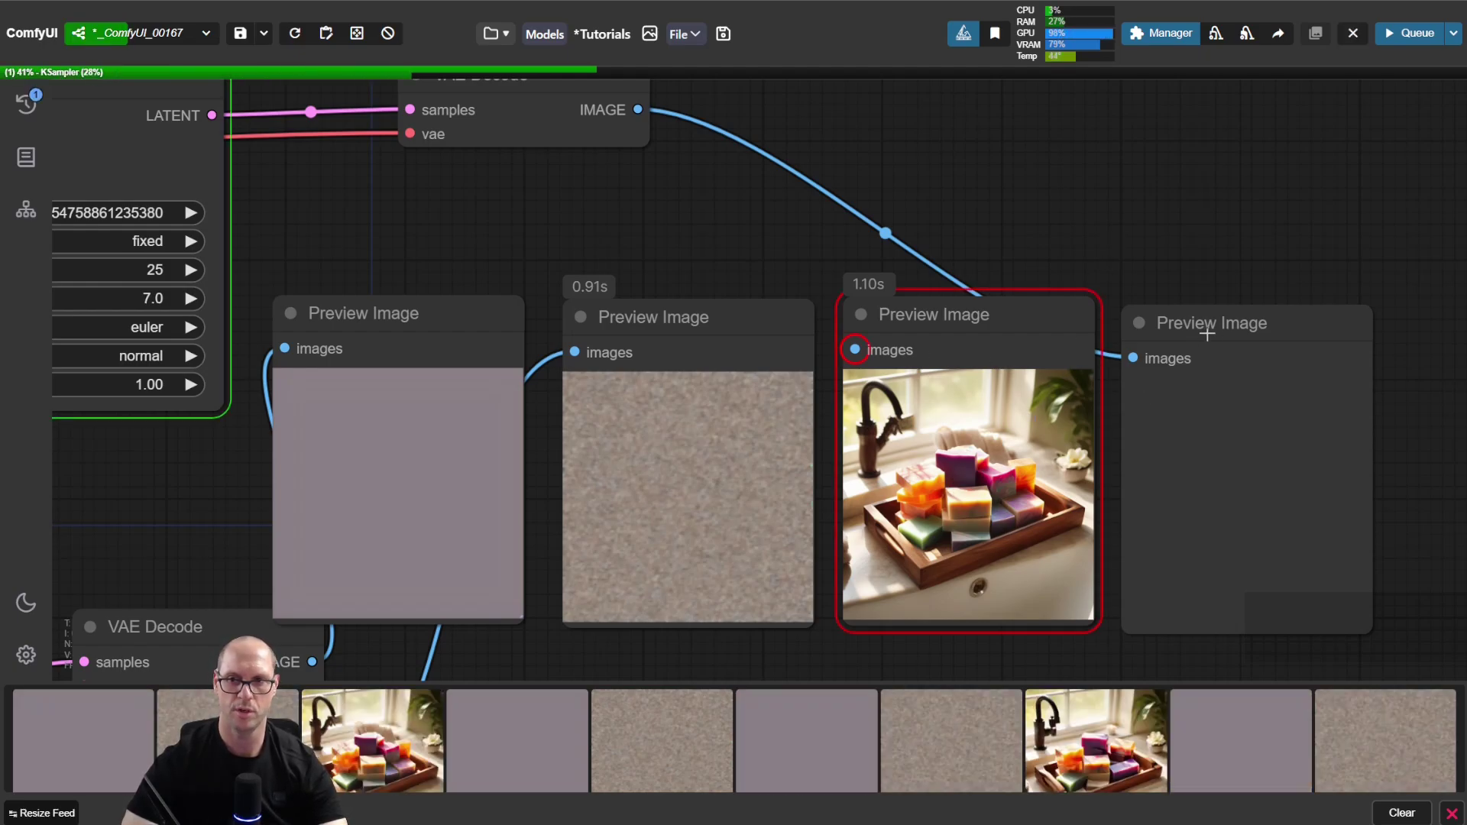
drag(1224, 323, 1227, 315)
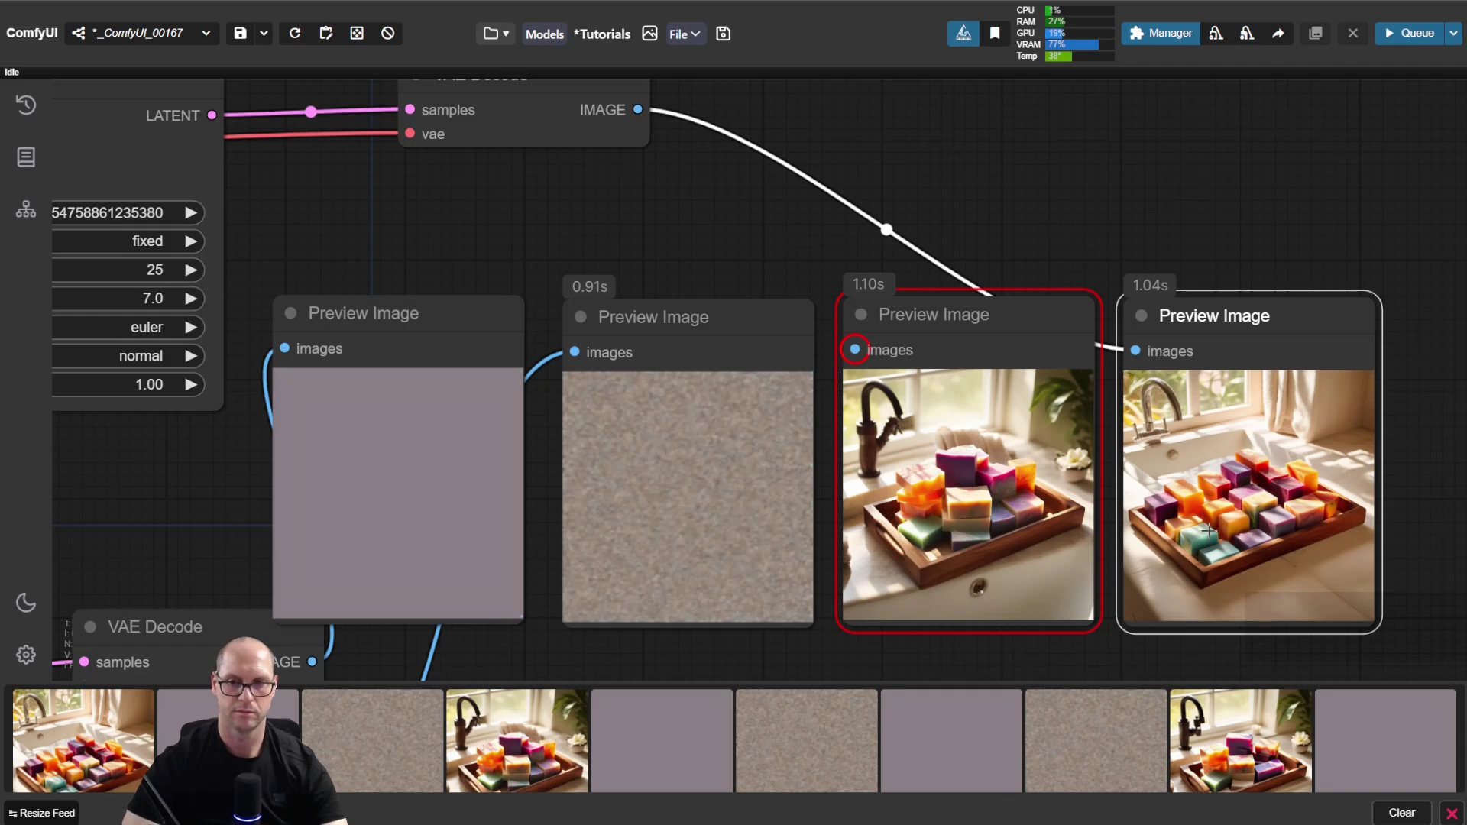
Compare the two soap images up close, nudging their Preview Image nodes into line.
scroll(1400, 485, up, 6)
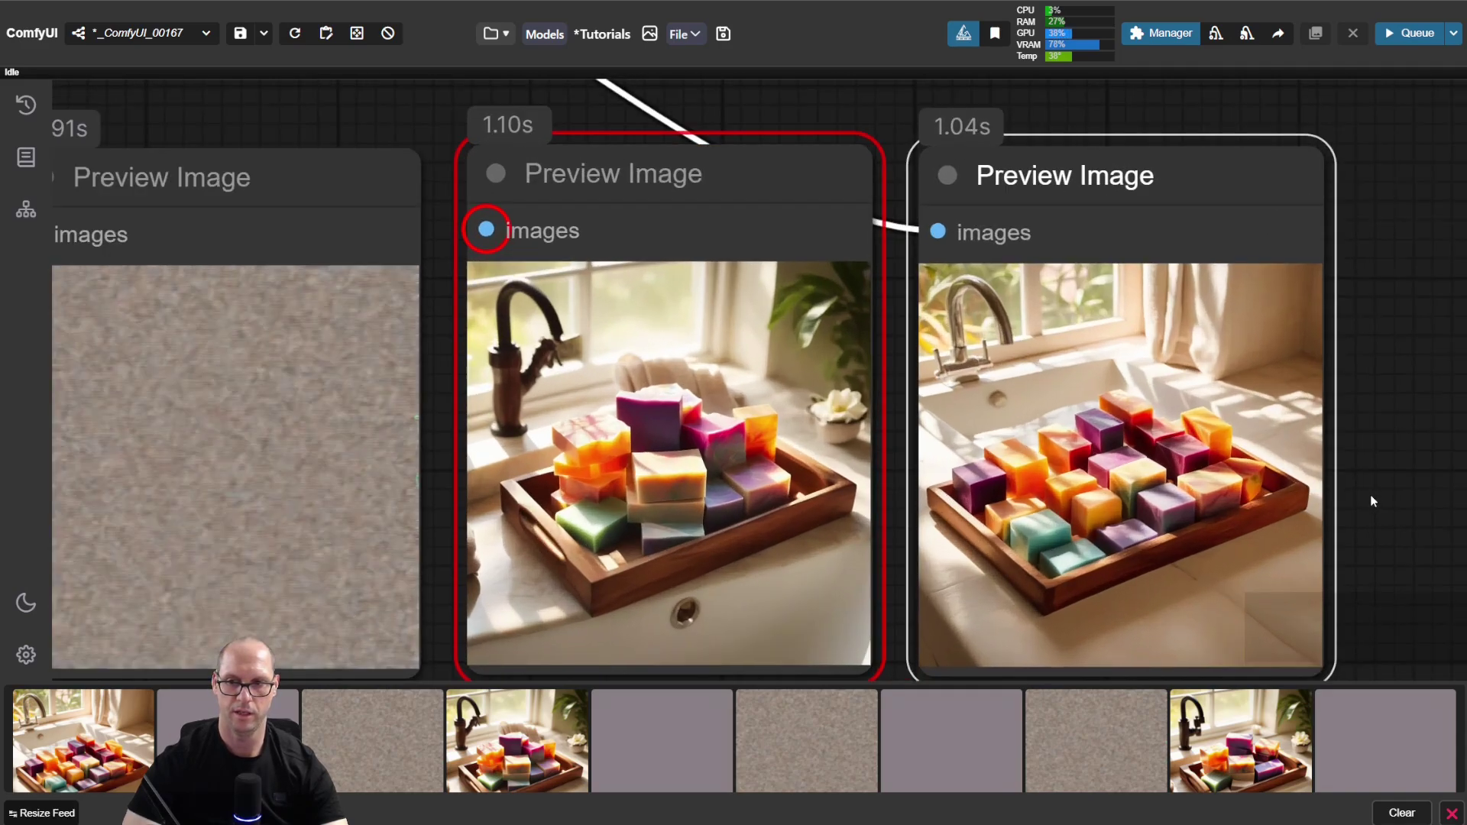
scroll(1380, 497, up, 2)
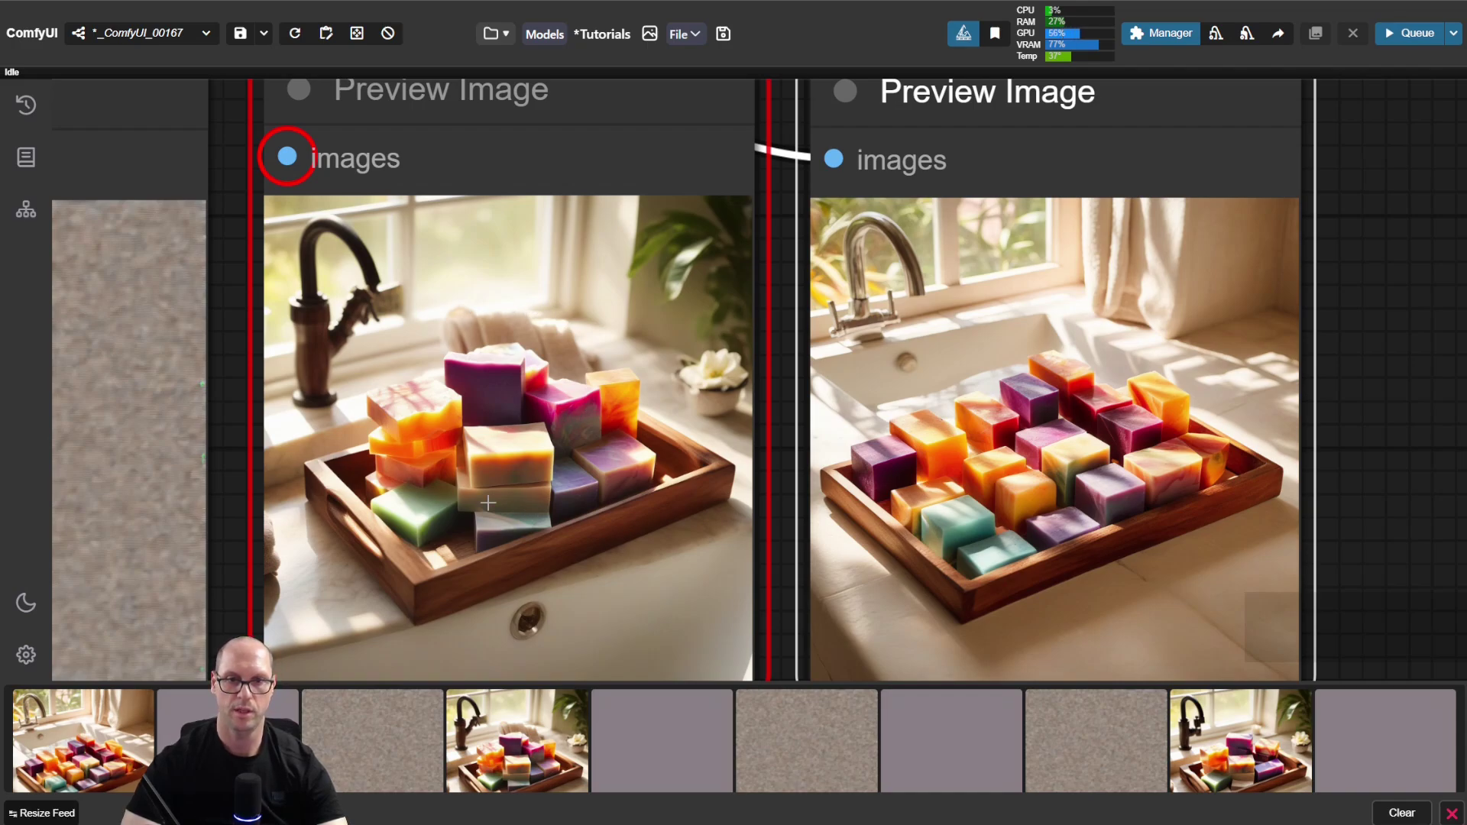
click(478, 385)
mouse_move(479, 385)
mouse_down()
mouse_move(486, 410)
mouse_move(475, 392)
mouse_up()
mouse_move(1056, 433)
mouse_down()
mouse_move(1039, 440)
mouse_move(1050, 434)
mouse_up()
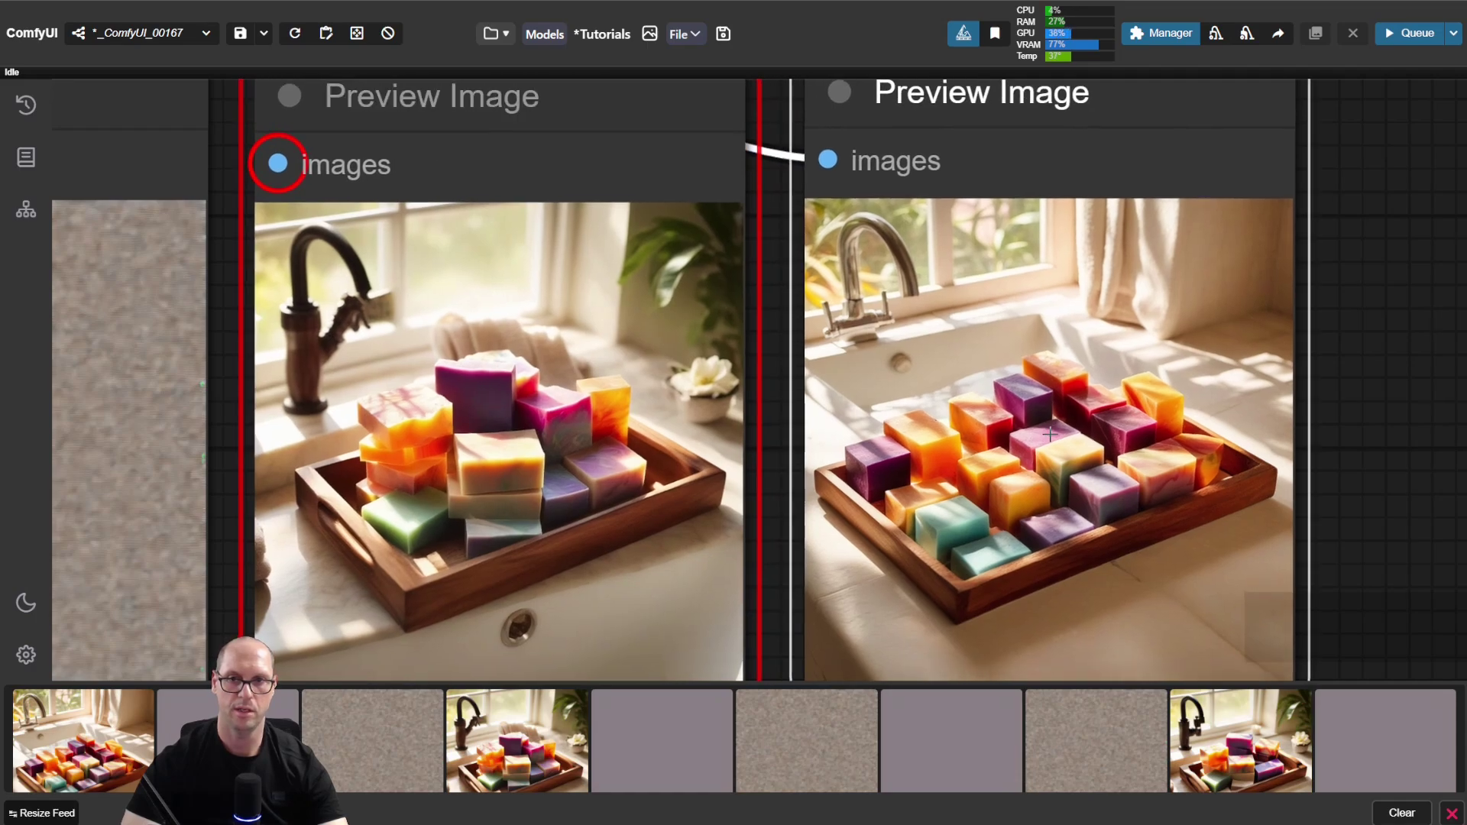
Move both soap previews aside, place an empty Preview Image copy in the gap, and reroute the VAE Decode image output to it.
scroll(693, 480, down, 8)
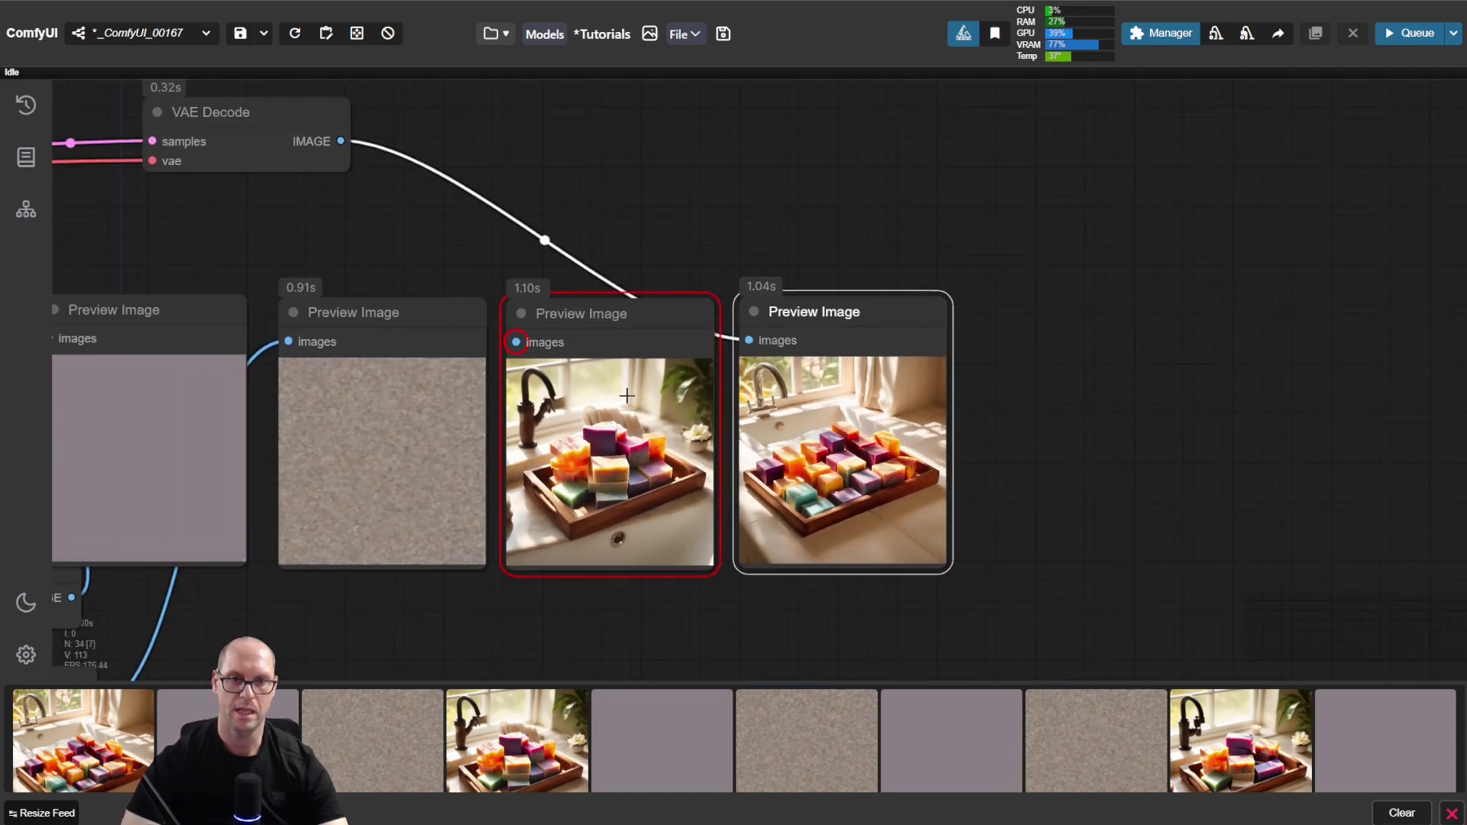
drag(380, 241, 661, 252)
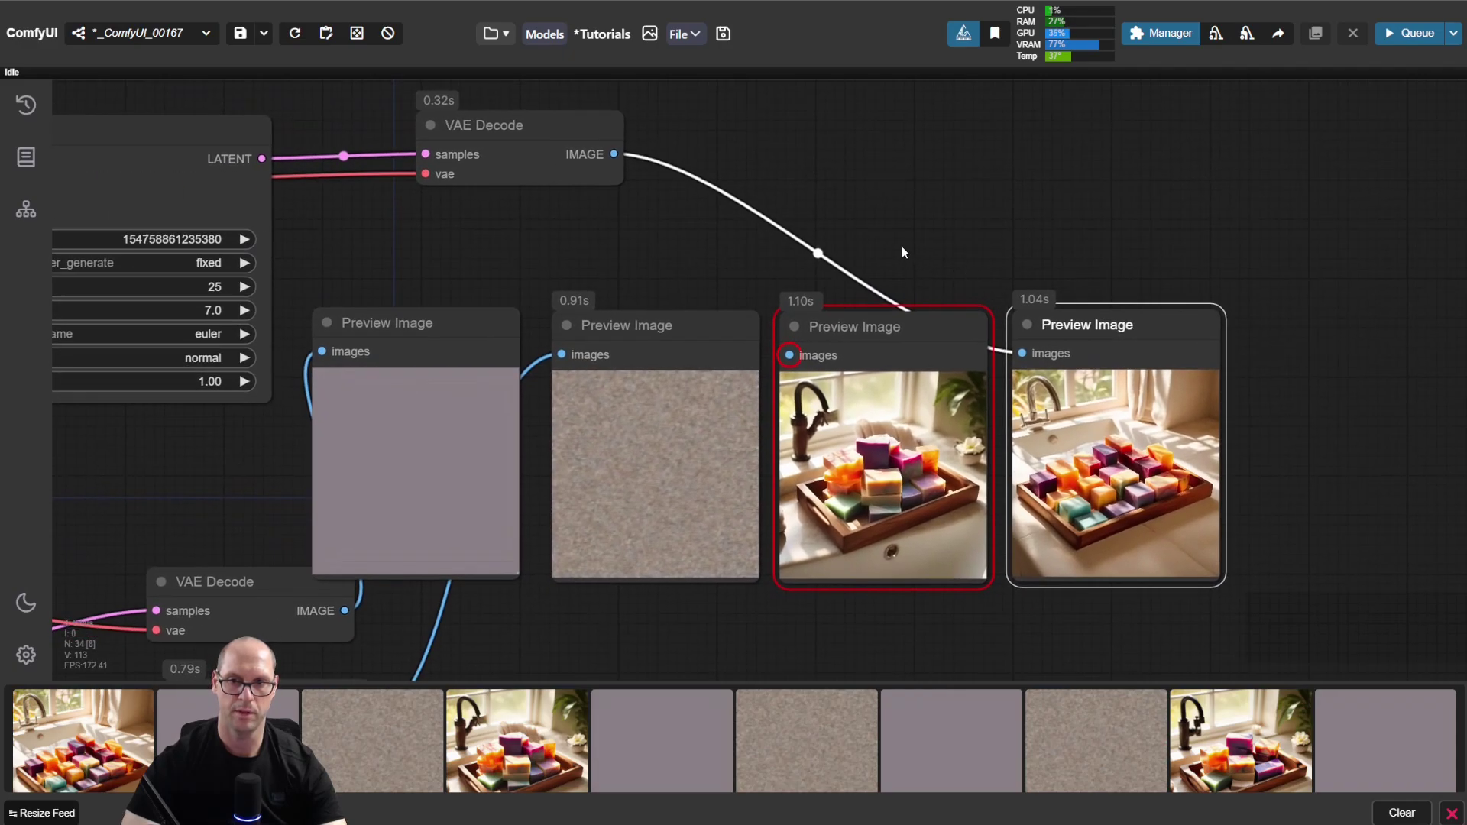
drag(901, 252, 1128, 351)
drag(937, 326, 1164, 329)
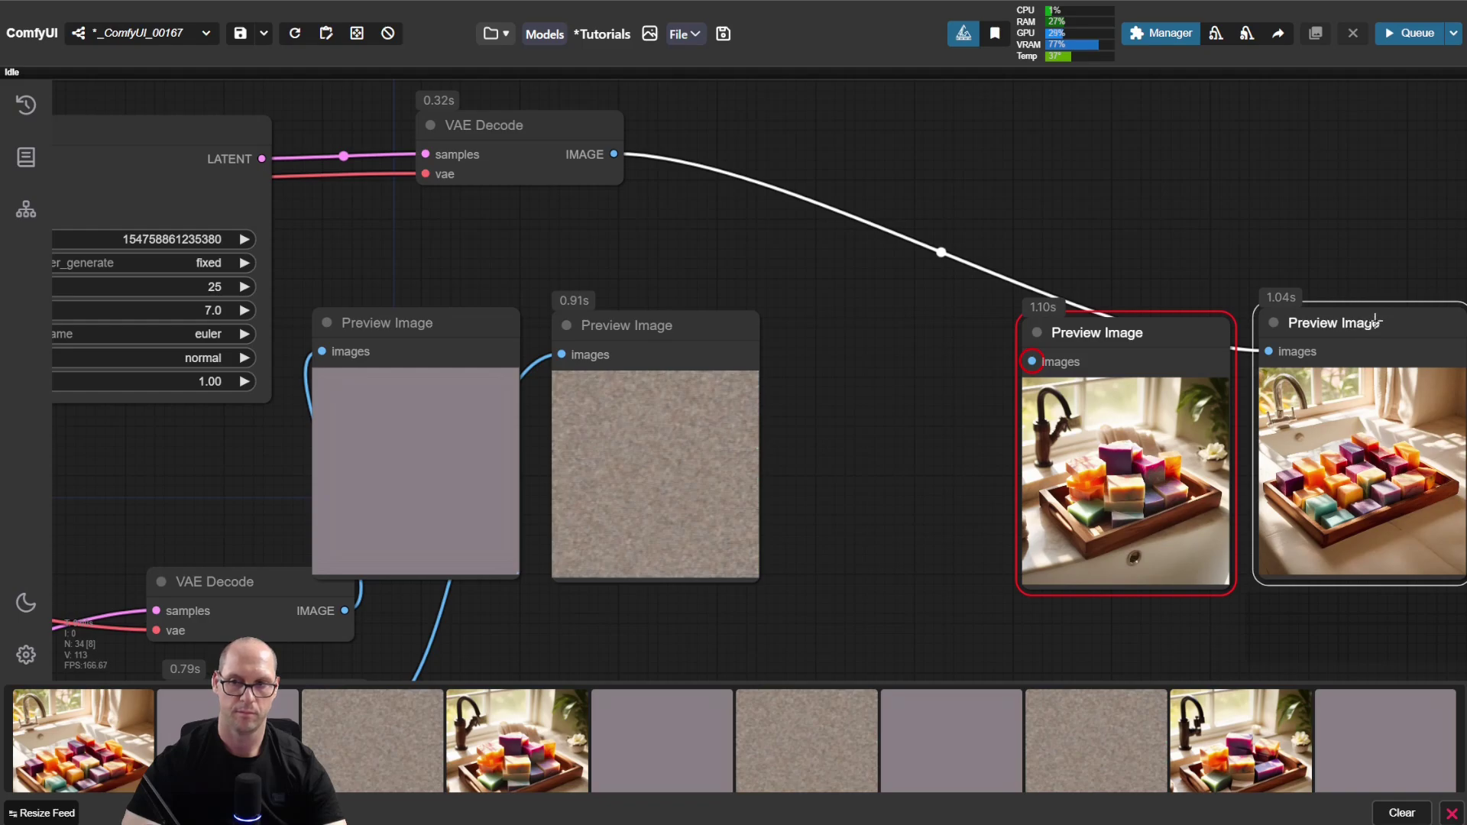
alt+drag(1376, 321, 903, 329)
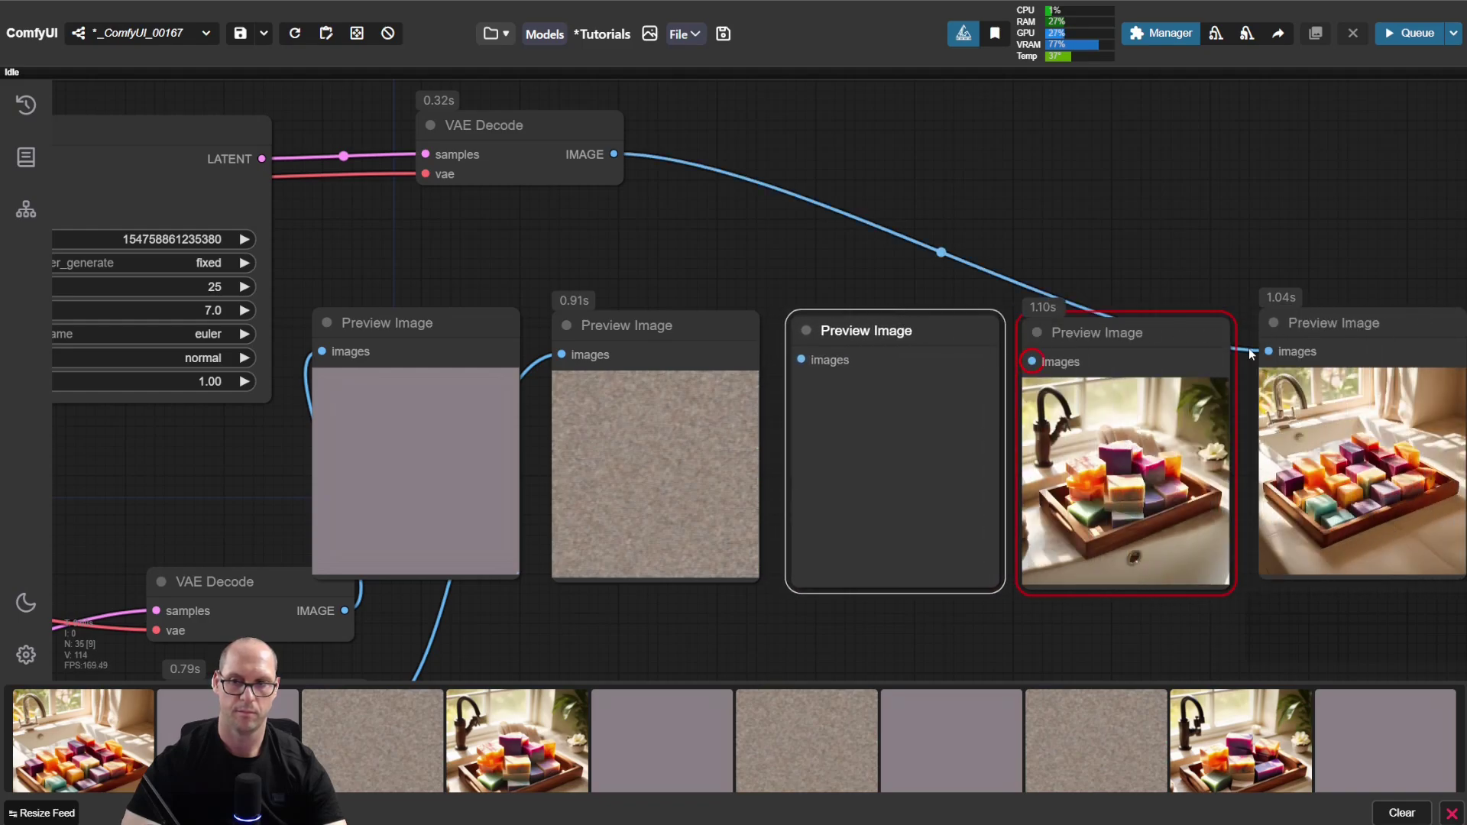
drag(1253, 352, 802, 359)
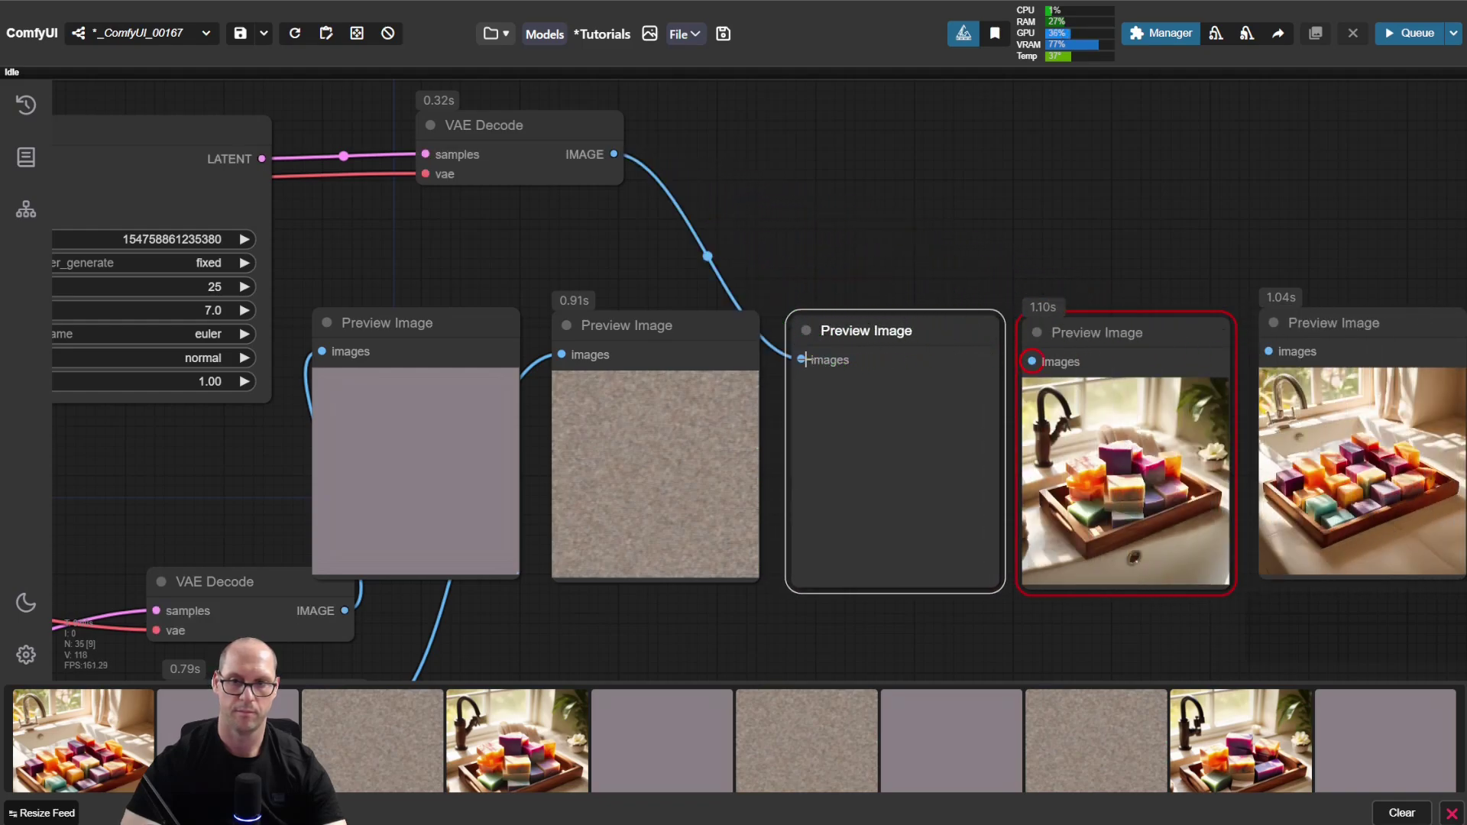
Lower stop_at_clip_layer by two in the CLIP Set Last Layer node and run the workflow.
drag(517, 243, 1211, 252)
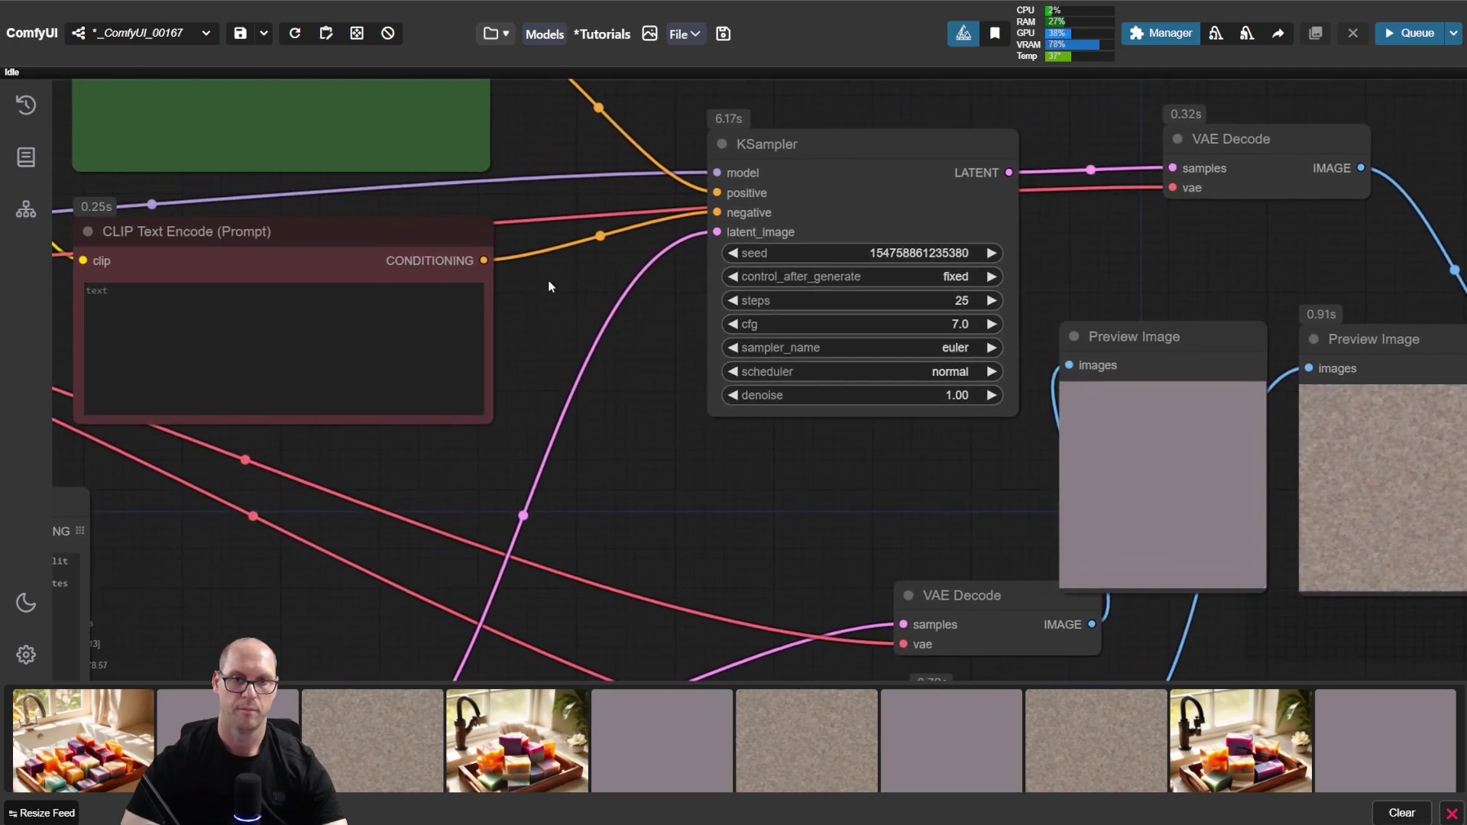
drag(548, 287, 1025, 412)
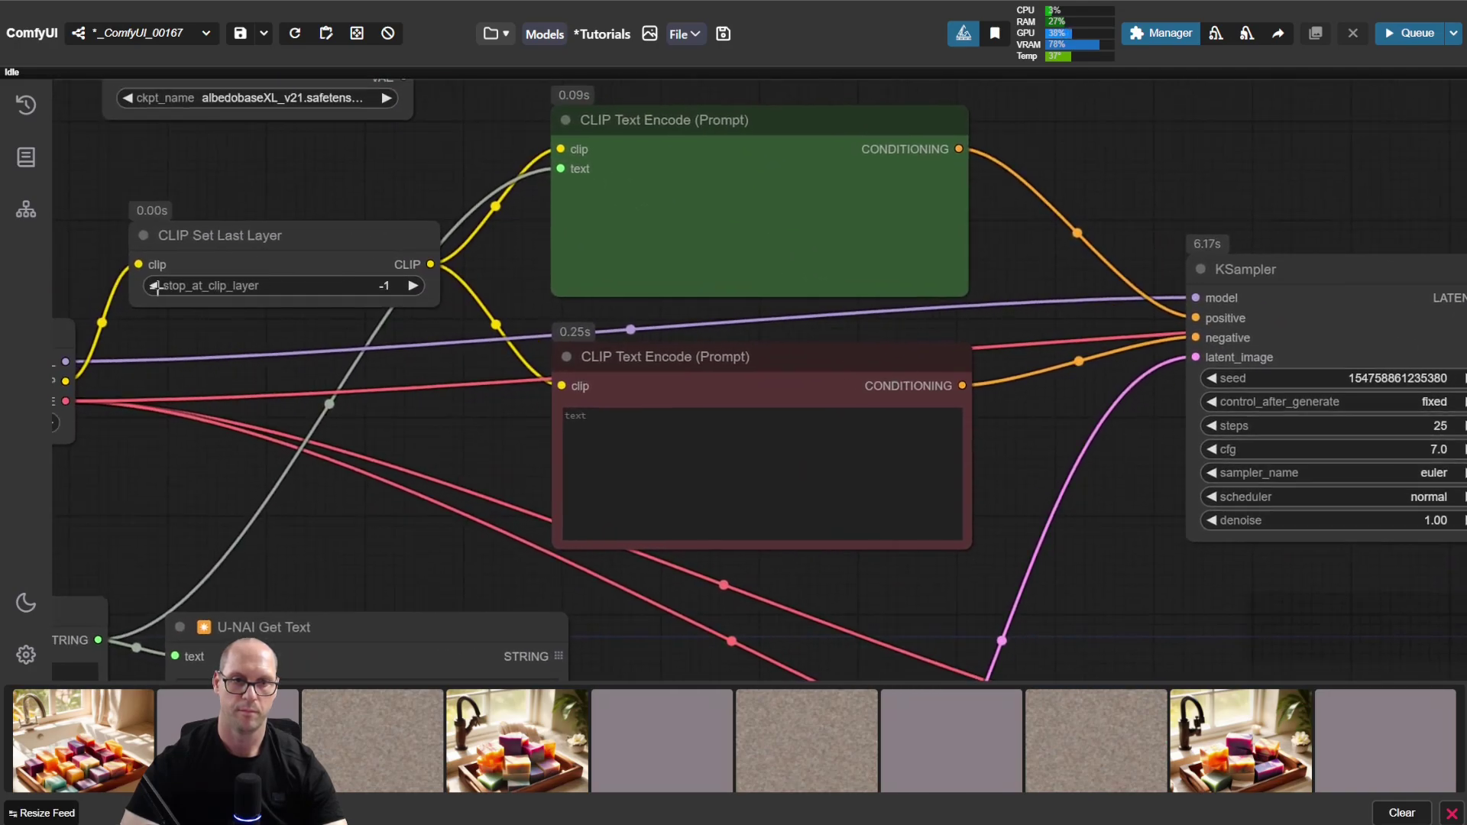
click(156, 288)
click(157, 288)
drag(1299, 568, 453, 453)
drag(960, 262, 835, 226)
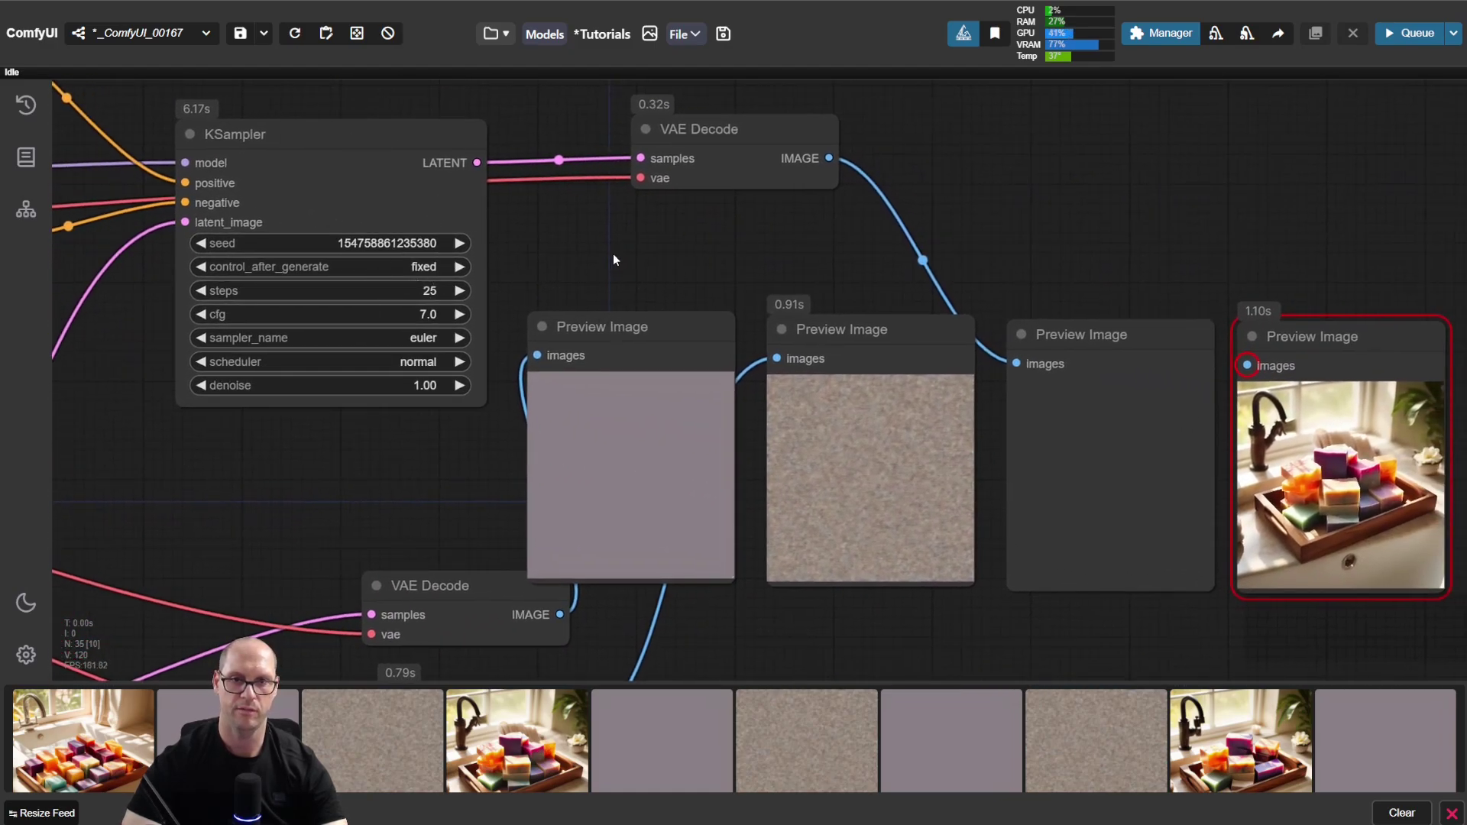
key(ctrl+Return)
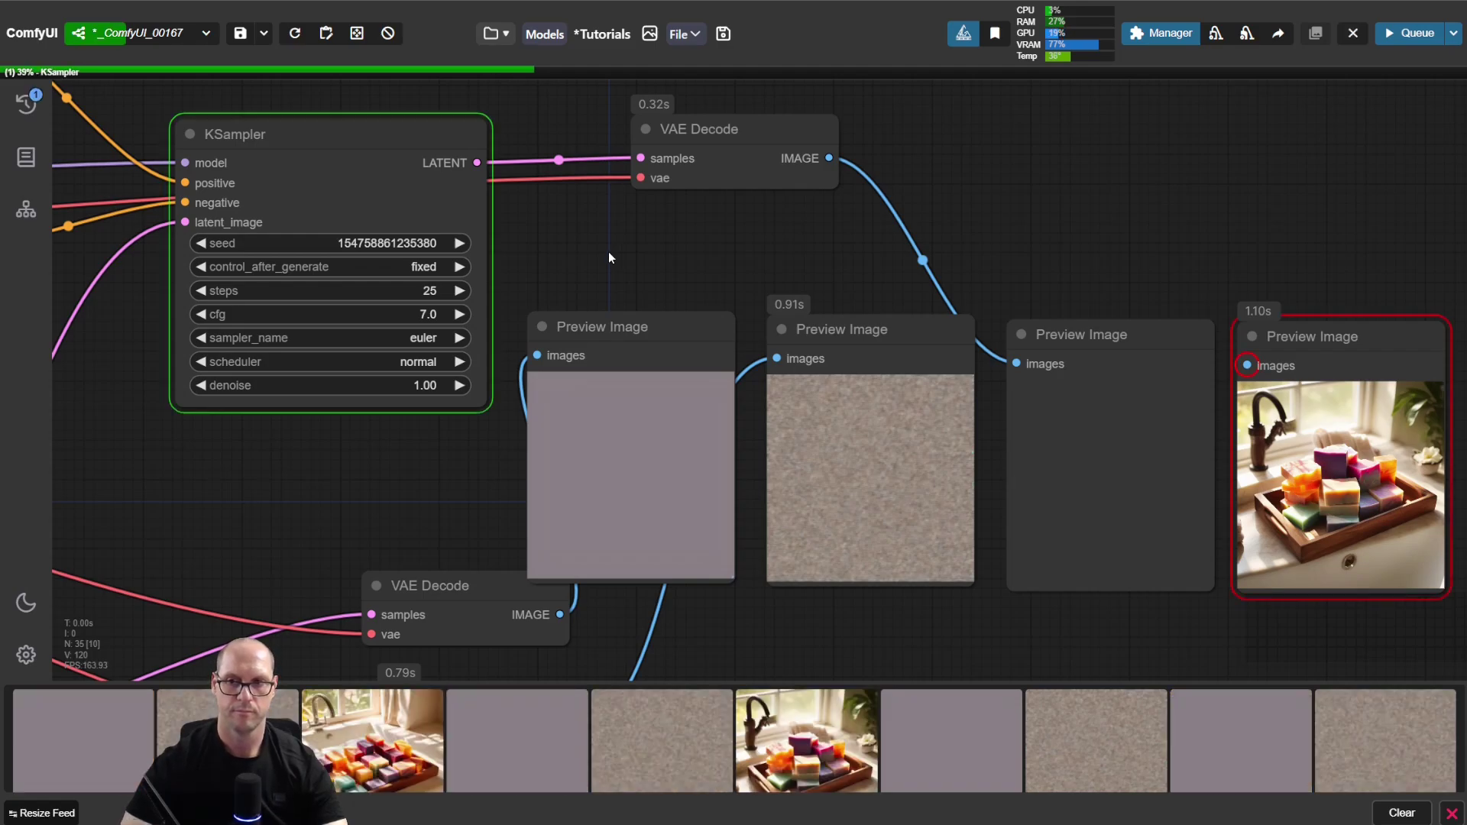
Align the outermost soap Preview Image node level with the soap preview next to it for comparison.
drag(1251, 219, 755, 86)
scroll(660, 280, up, 5)
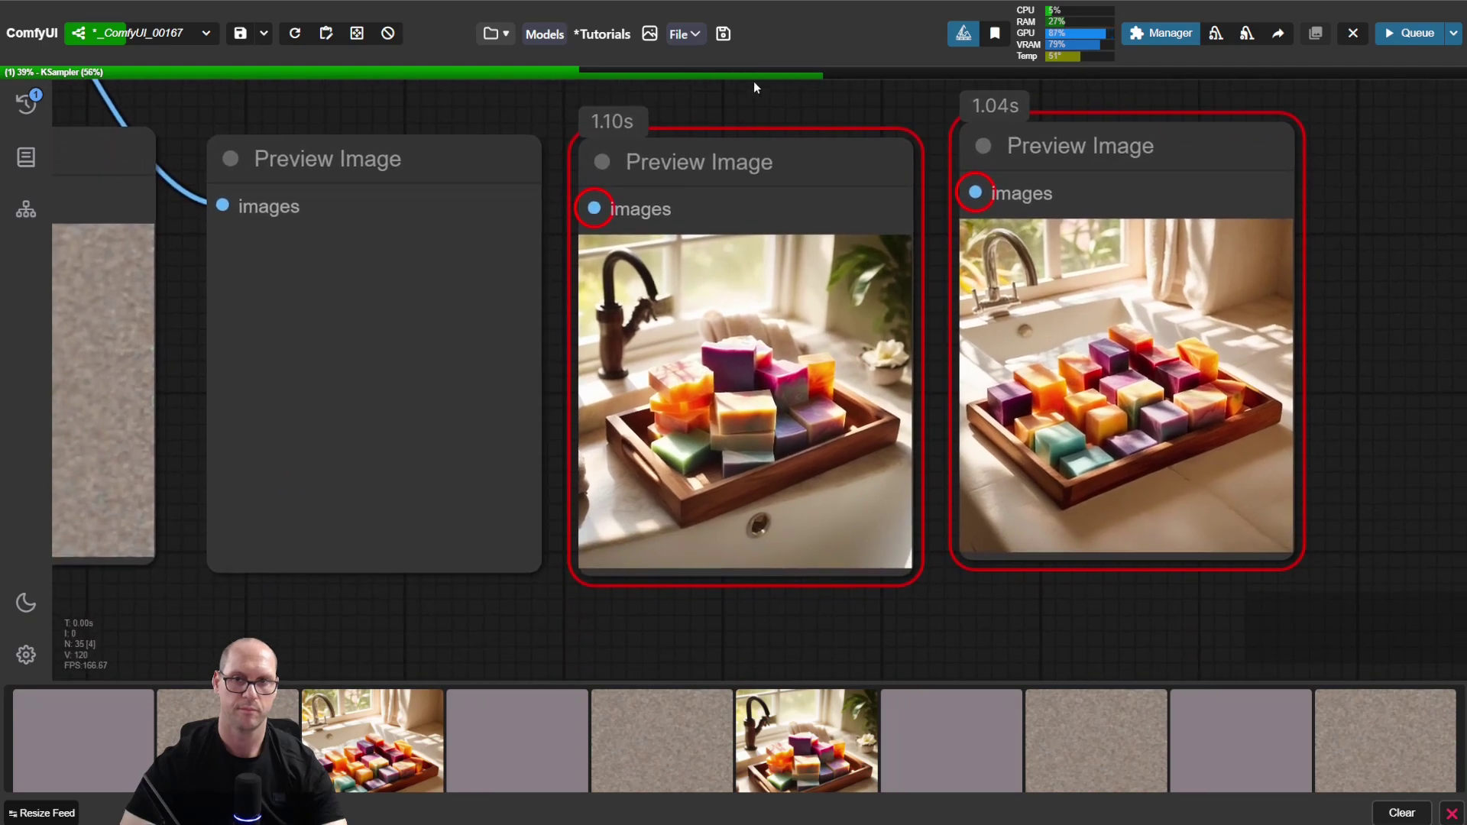
drag(1126, 145, 1102, 163)
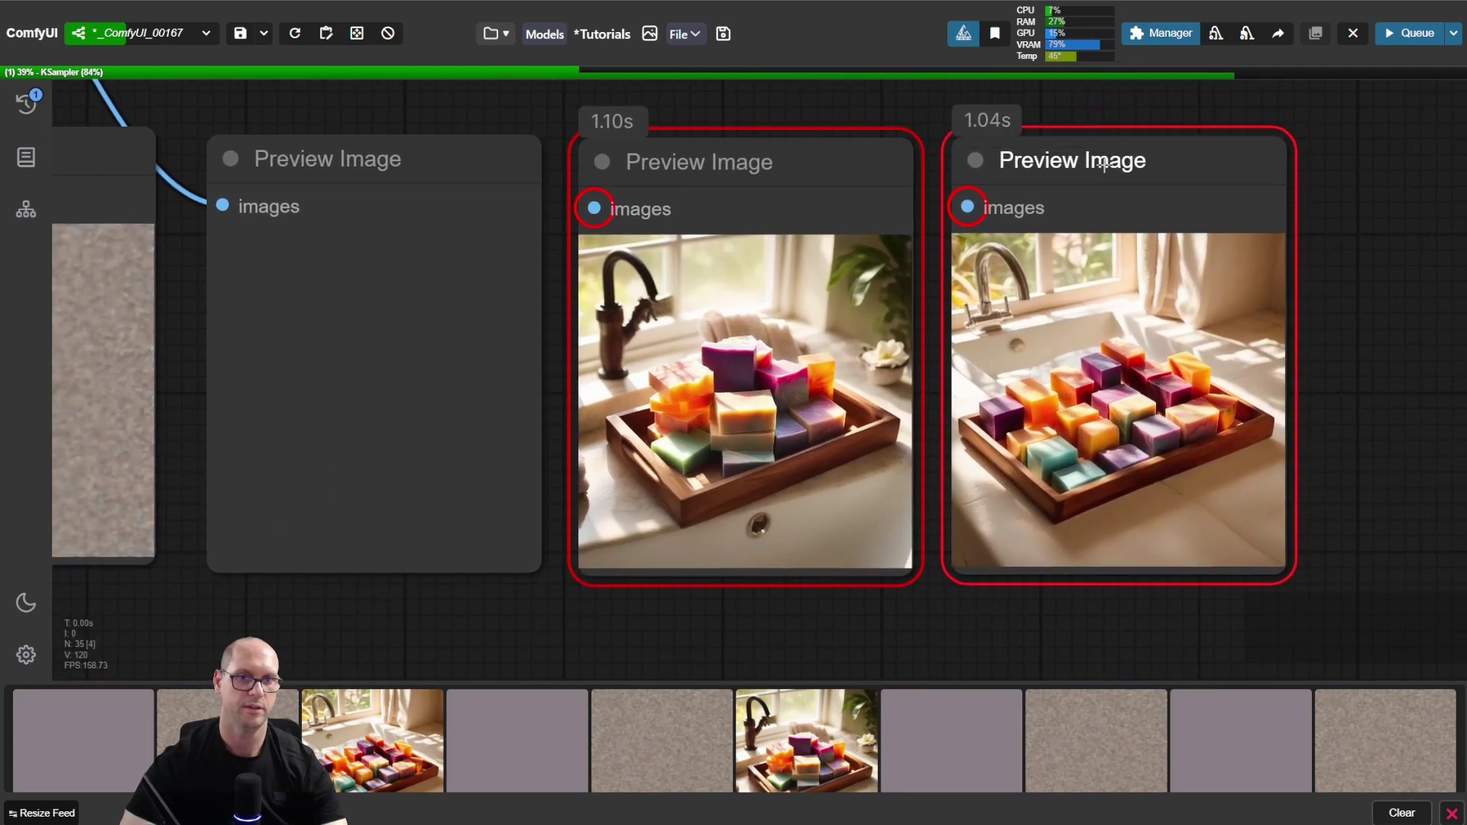
click(1349, 159)
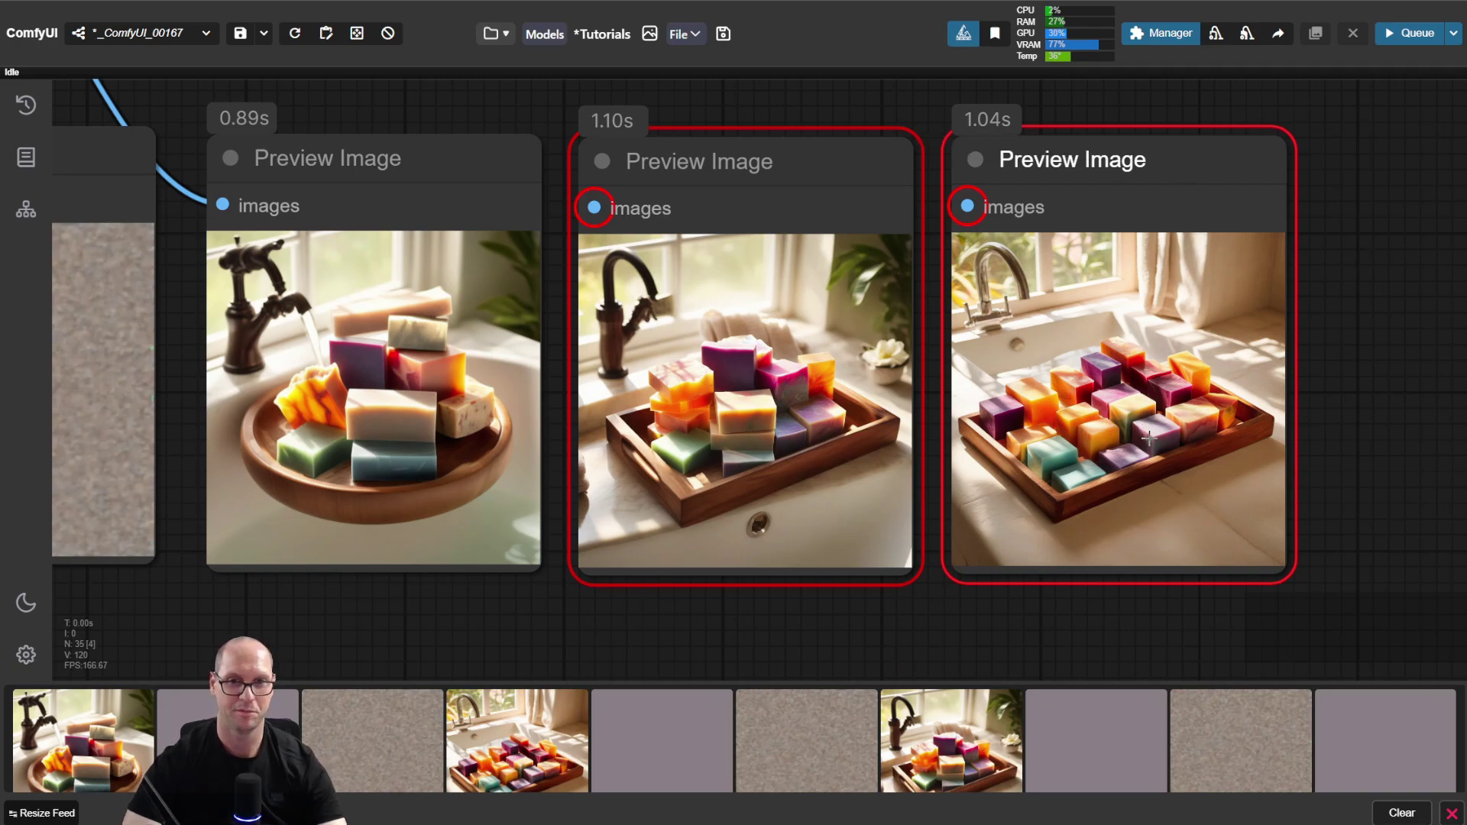
scroll(435, 139, down, 3)
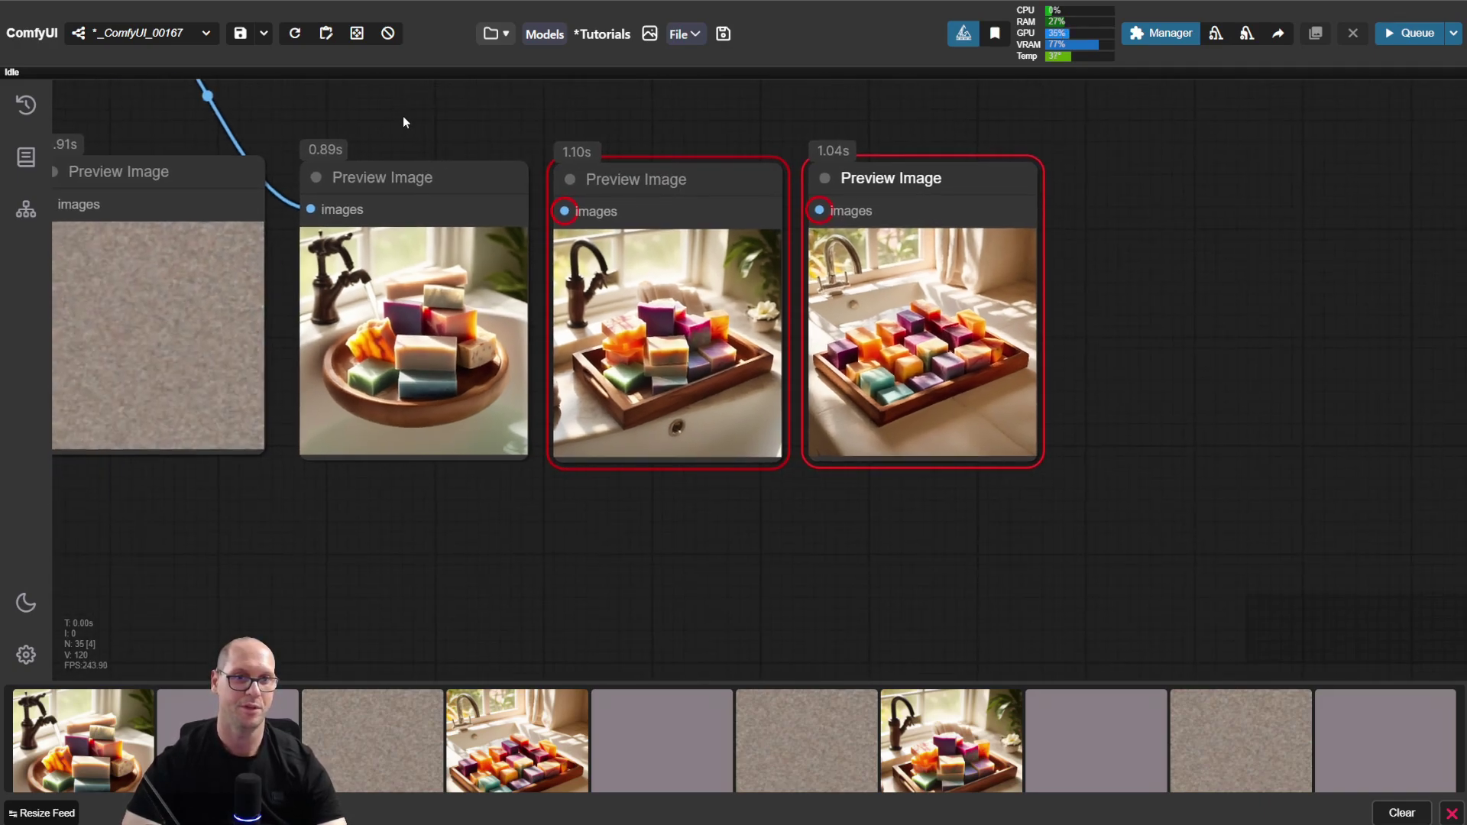
drag(402, 116, 810, 305)
mouse_move(391, 248)
mouse_down()
mouse_move(529, 313)
mouse_move(882, 332)
mouse_up()
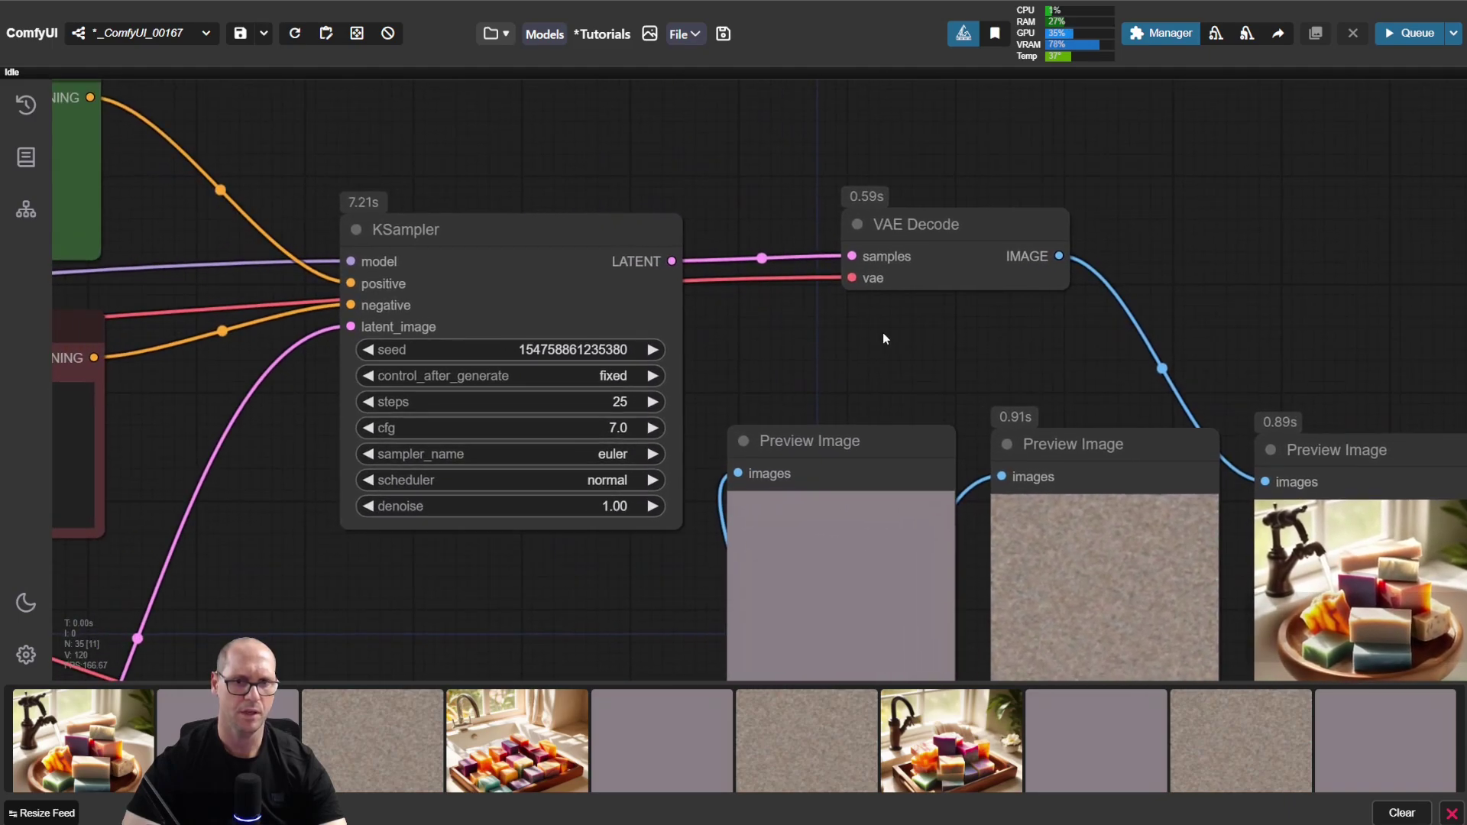